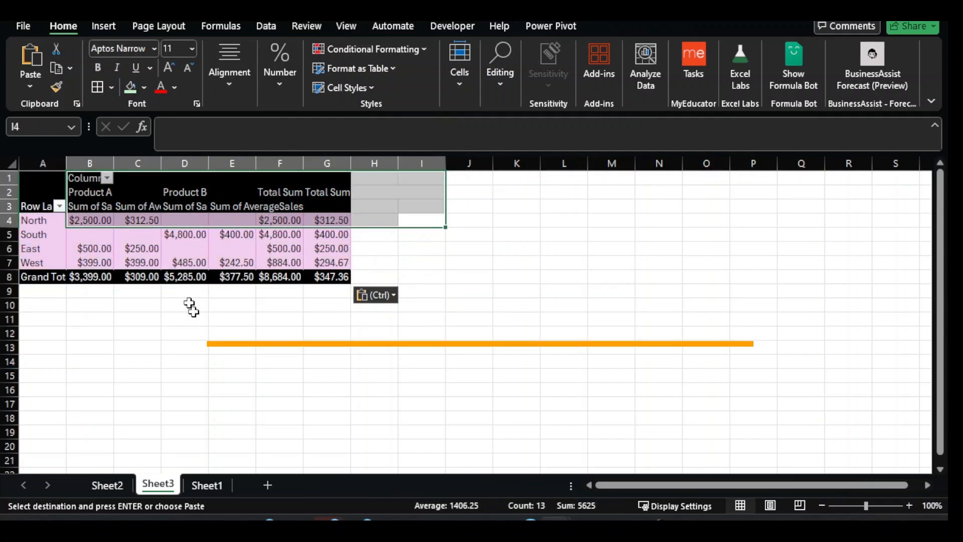
Examine the pivot table's total and average sales for each region and product on Sheet3
{"action": "left_click", "coordinate": [234, 347]}
{"action": "left_click_drag", "start_coordinate": [371, 347], "coordinate": [40, 178]}
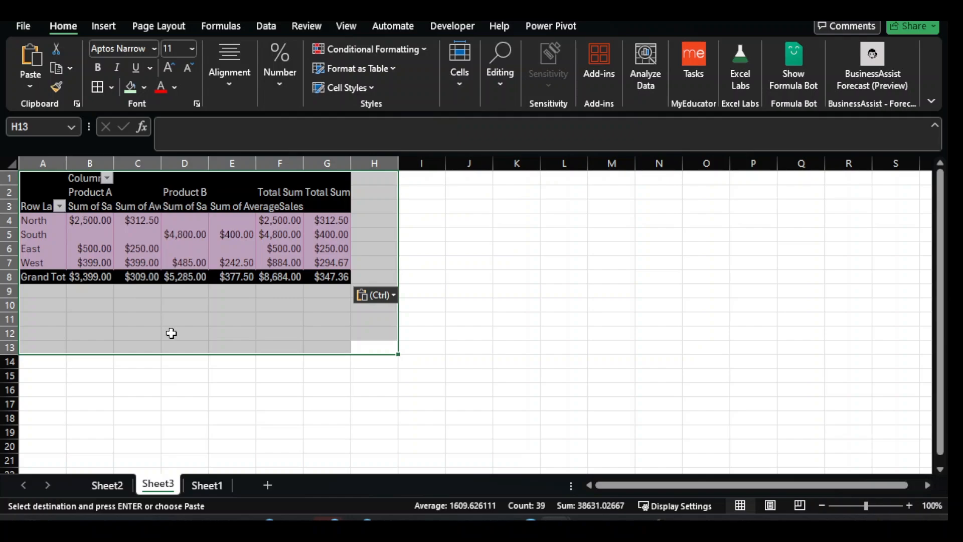
{"action": "left_click", "coordinate": [472, 279]}
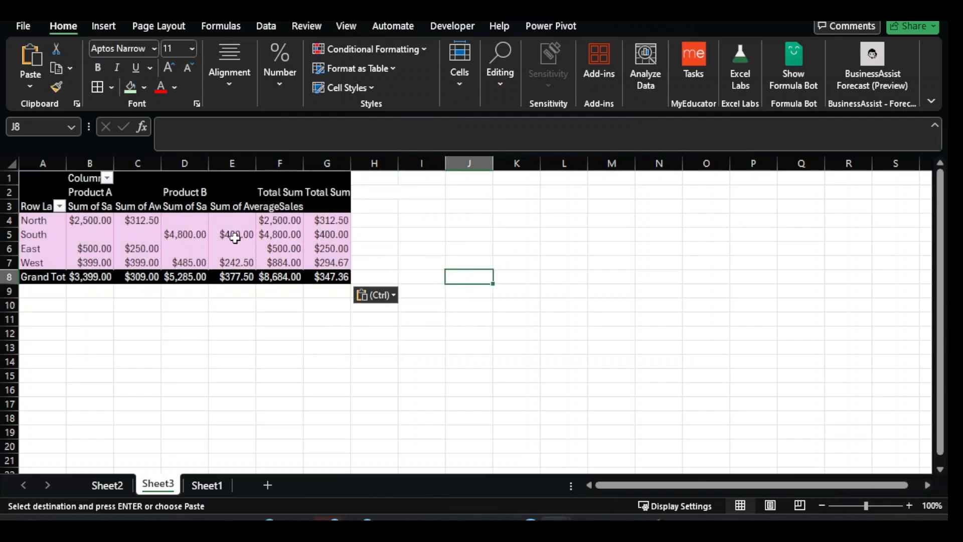
{"action": "right_click", "coordinate": [236, 235]}
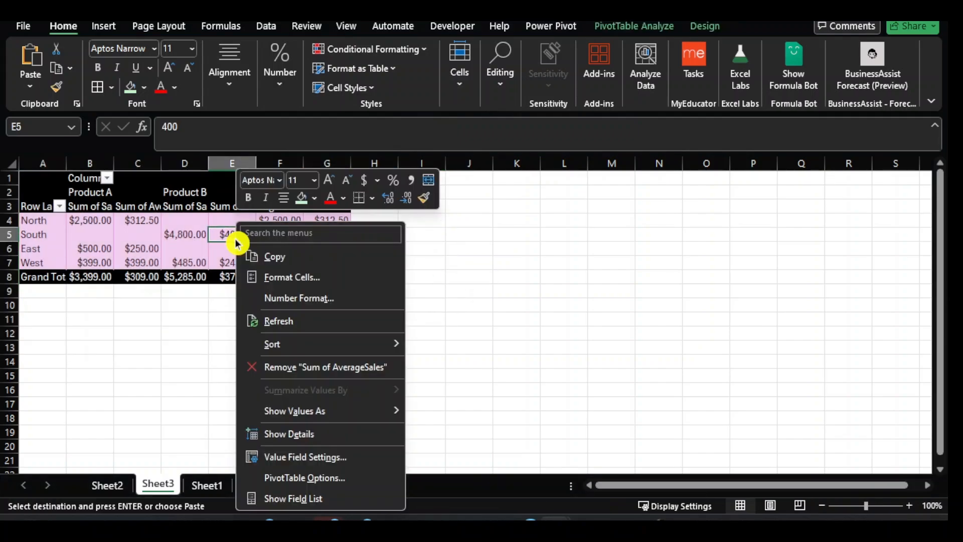
{"action": "left_click", "coordinate": [157, 345]}
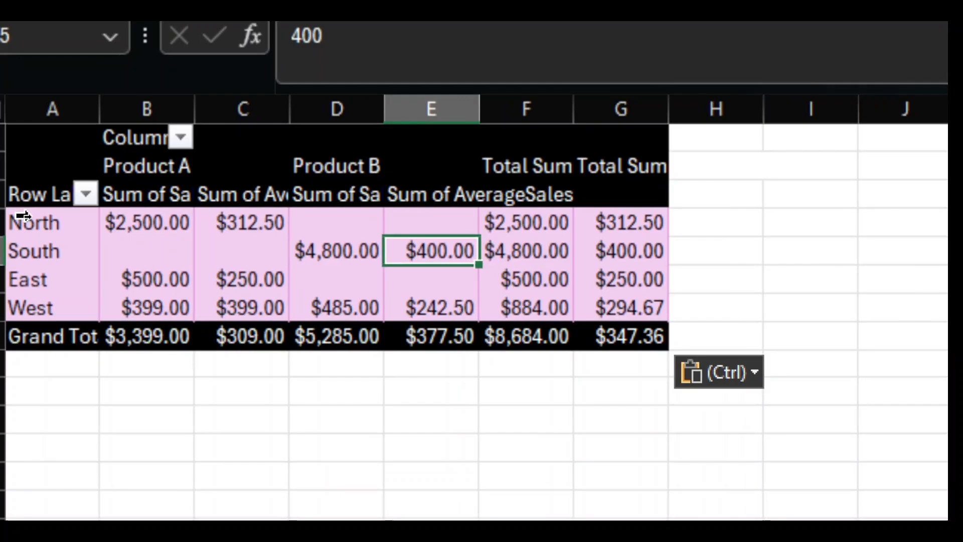
{"action": "left_click", "coordinate": [260, 275]}
{"action": "left_click", "coordinate": [636, 276]}
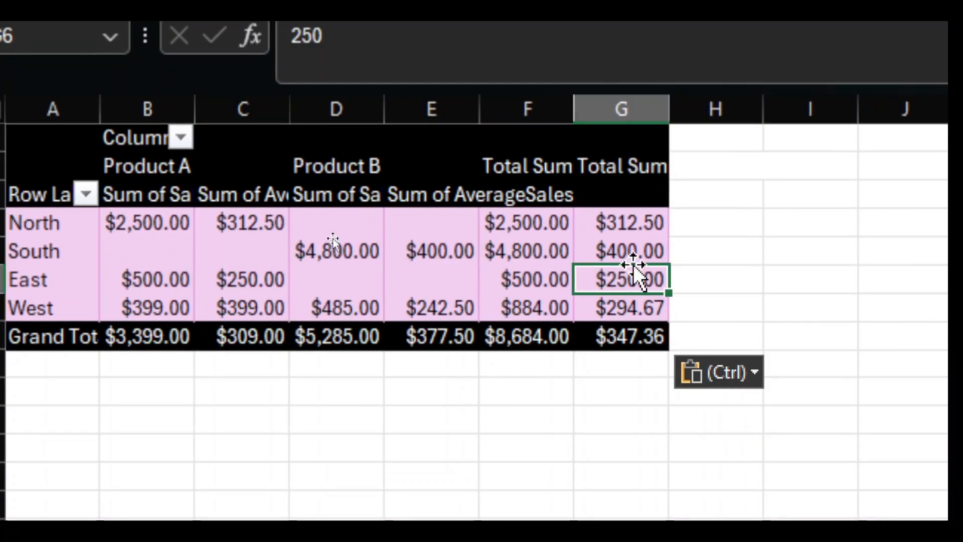
{"action": "left_click", "coordinate": [294, 221]}
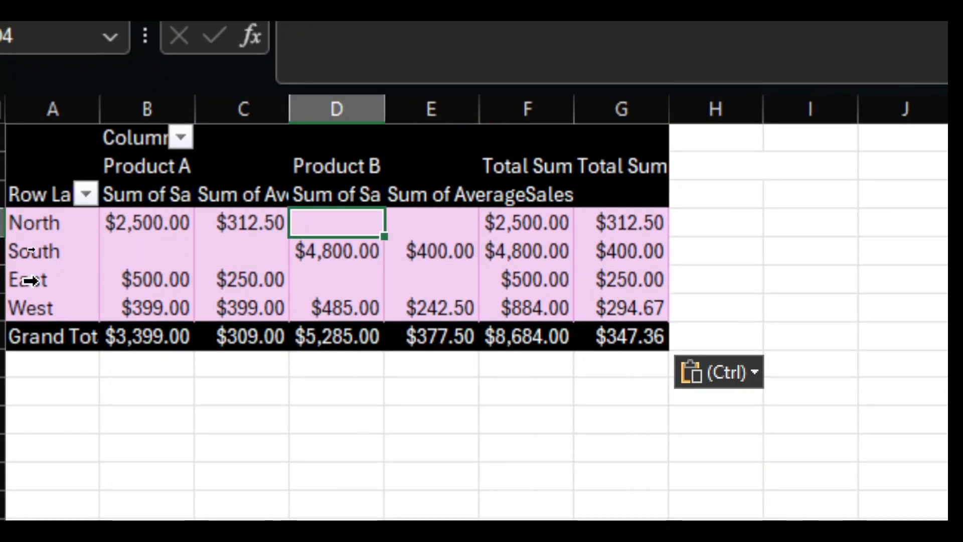
{"action": "left_click", "coordinate": [269, 307]}
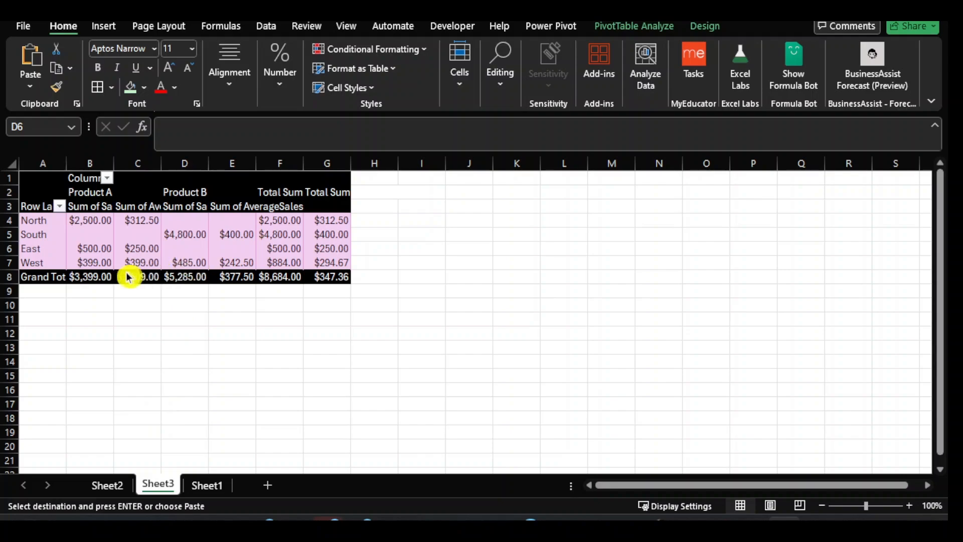
{"action": "left_click", "coordinate": [26, 236]}
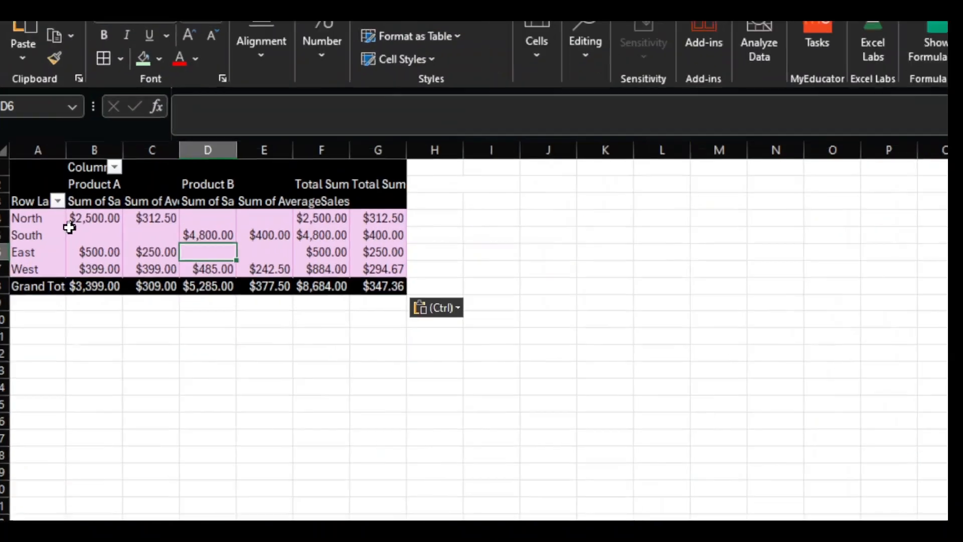
{"action": "mouse_move", "coordinate": [81, 232]}
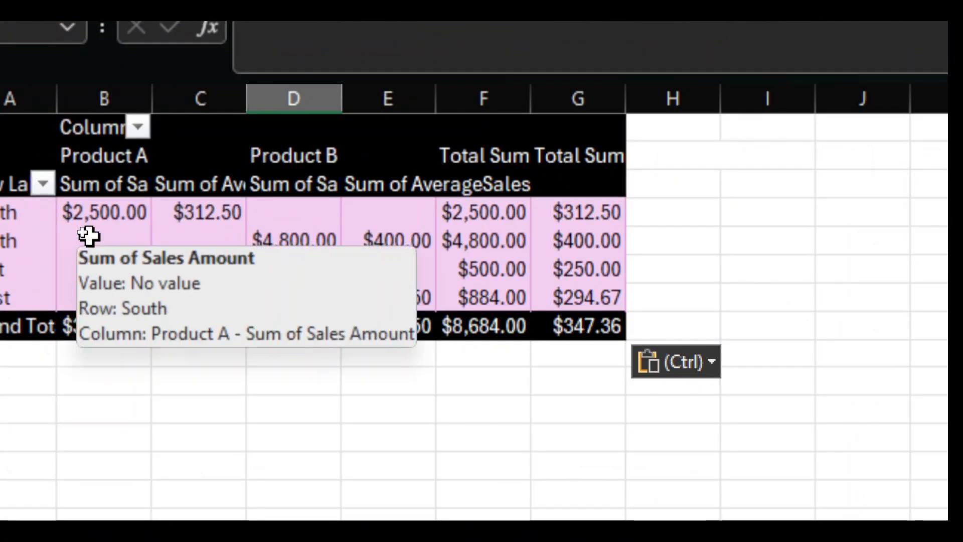
{"action": "left_click", "coordinate": [263, 224]}
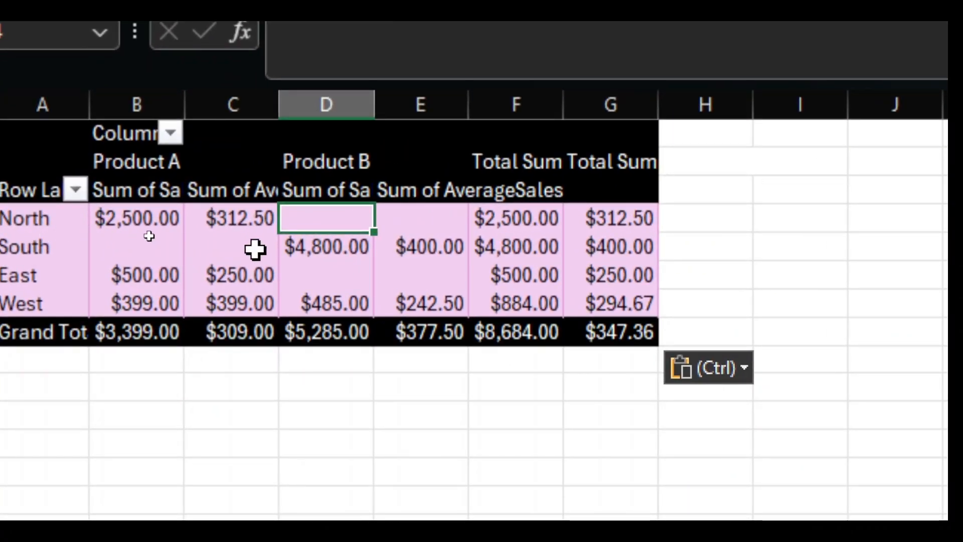
{"action": "mouse_move", "coordinate": [211, 254]}
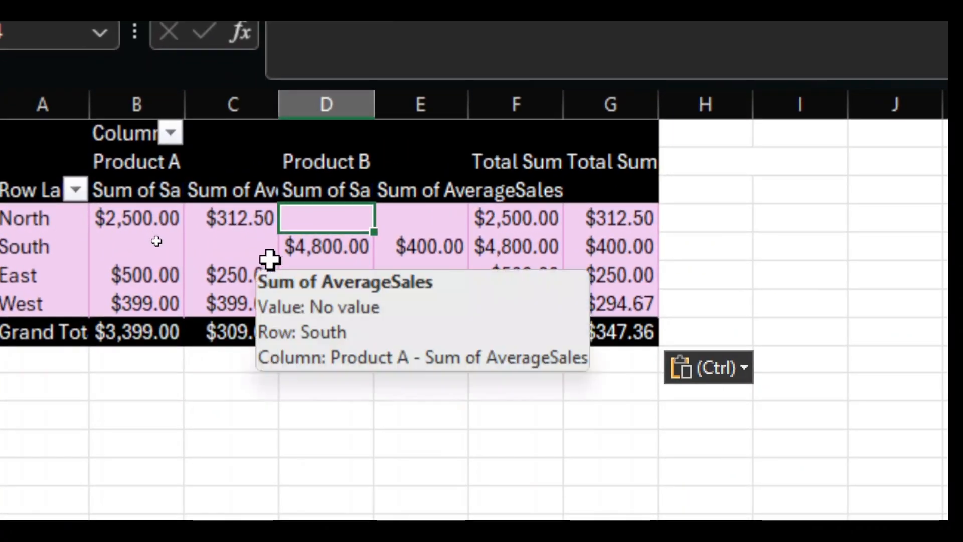
{"action": "left_click", "coordinate": [141, 214]}
{"action": "left_click_drag", "start_coordinate": [141, 213], "coordinate": [138, 305]}
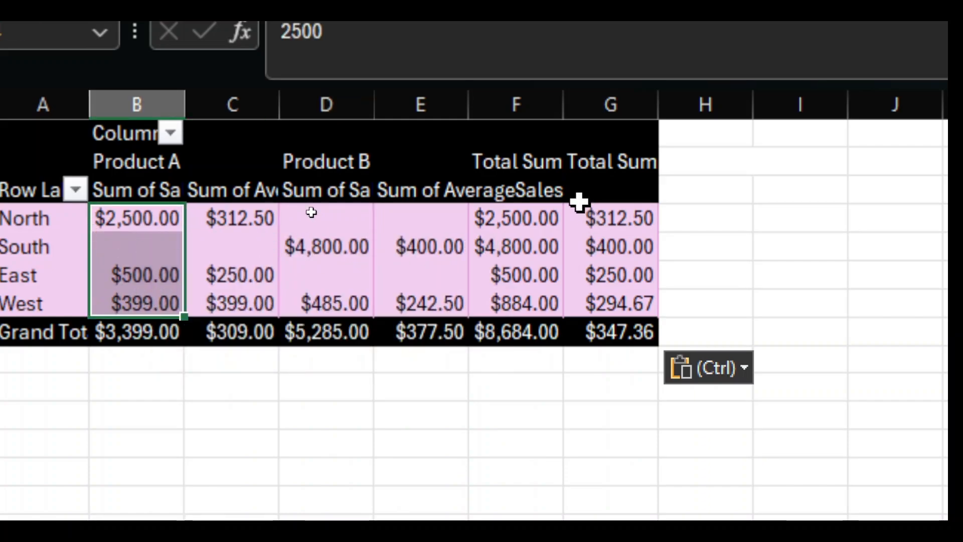
Inspect the additional sort options for the pivot table's Region row labels, leaving the sort order as it is
{"action": "left_click", "coordinate": [76, 190]}
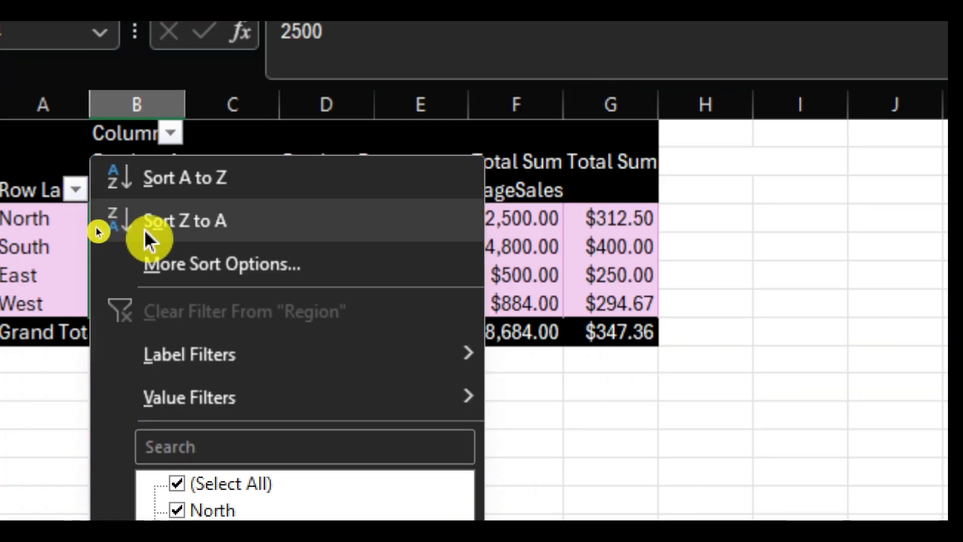
{"action": "left_click", "coordinate": [216, 265]}
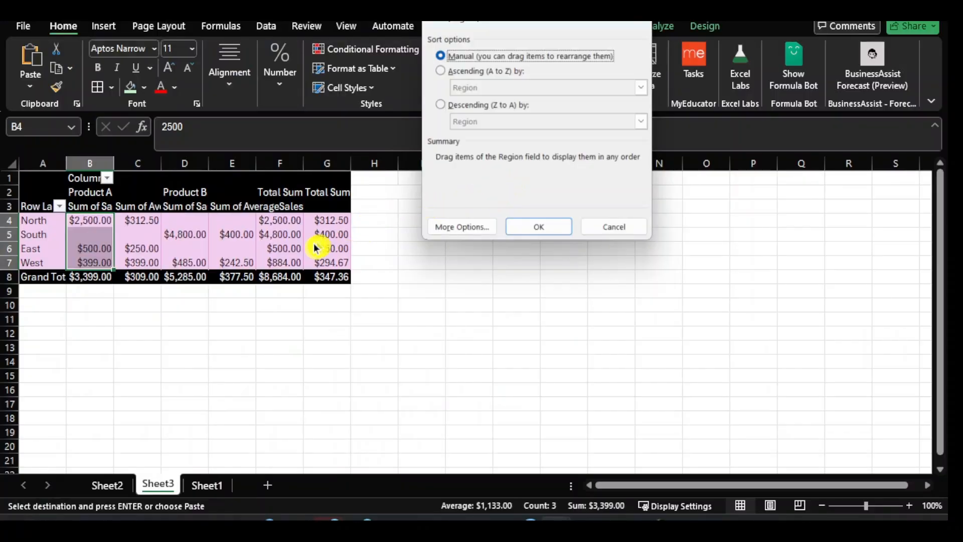
{"action": "left_click", "coordinate": [613, 227]}
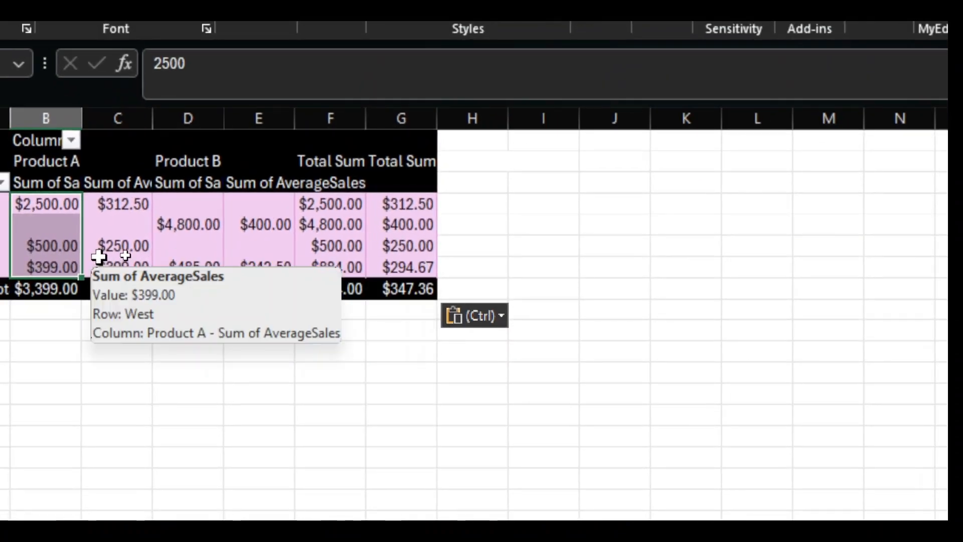
{"action": "left_click", "coordinate": [132, 230]}
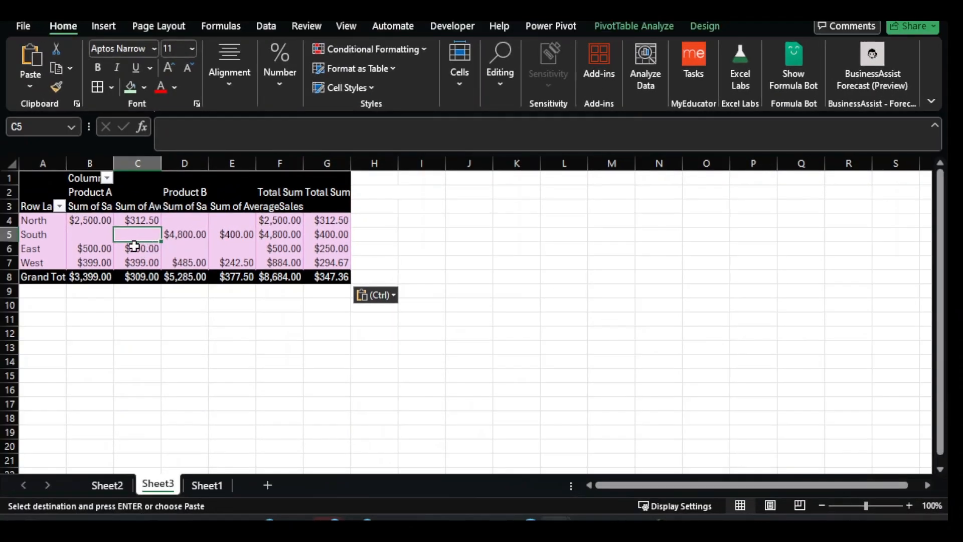
Look through the sales source records on Sheet1, highlighting the data rows A2:E10
{"action": "left_click", "coordinate": [201, 485]}
{"action": "left_click", "coordinate": [207, 486]}
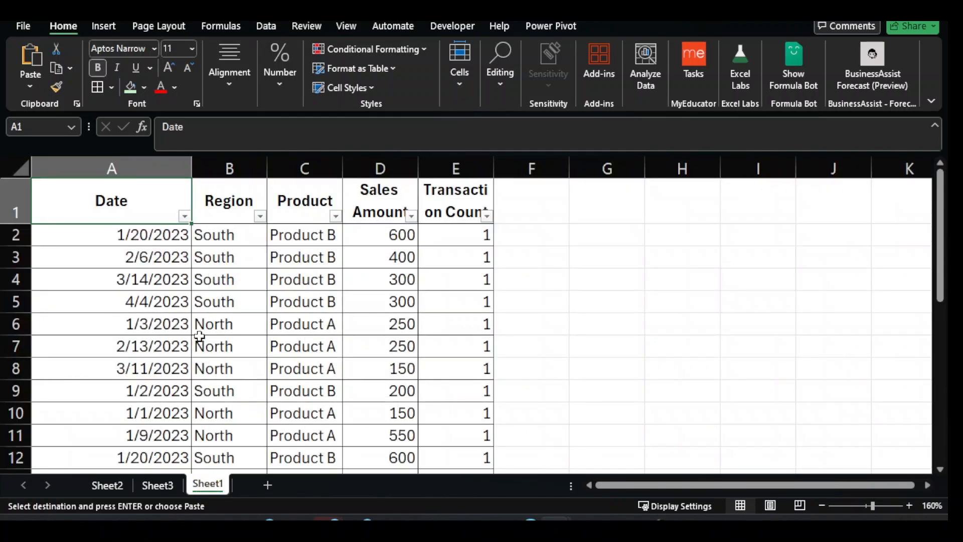
{"action": "scroll", "coordinate": [199, 335], "scroll_direction": "down", "scroll_amount": 2}
{"action": "scroll", "coordinate": [199, 333], "scroll_direction": "up", "scroll_amount": 2}
{"action": "scroll", "coordinate": [199, 334], "scroll_direction": "down", "scroll_amount": 1}
{"action": "scroll", "coordinate": [201, 331], "scroll_direction": "up", "scroll_amount": 1}
{"action": "left_click_drag", "start_coordinate": [165, 236], "coordinate": [449, 409]}
{"action": "scroll", "coordinate": [407, 393], "scroll_direction": "down", "scroll_amount": 3}
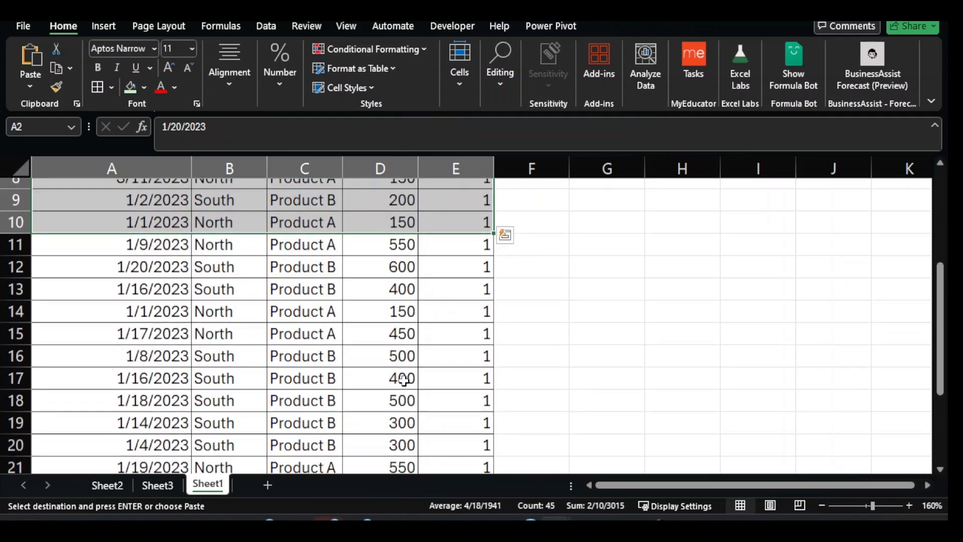
{"action": "scroll", "coordinate": [404, 381], "scroll_direction": "up", "scroll_amount": 1}
{"action": "scroll", "coordinate": [404, 382], "scroll_direction": "up", "scroll_amount": 2}
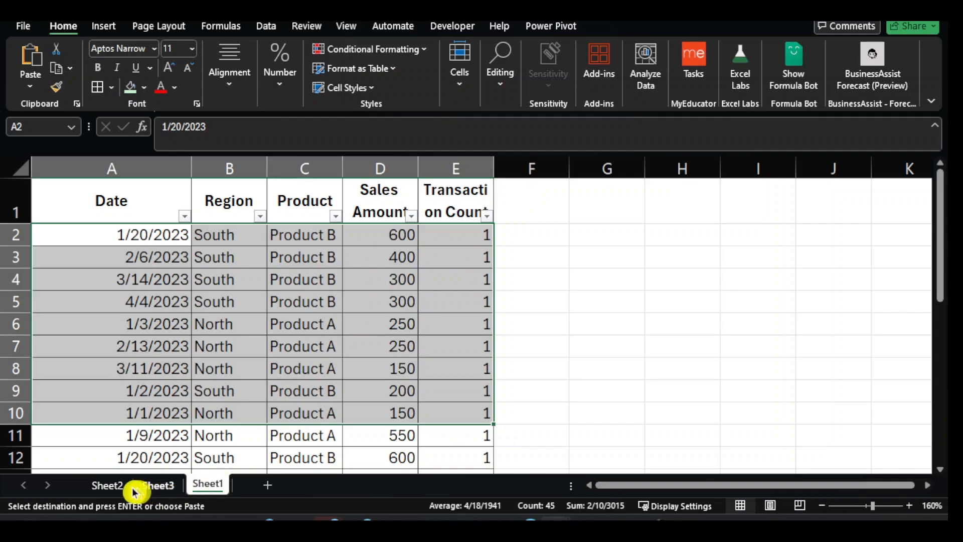
Examine the source table's header row from Date to Transaction Count and the records below it
{"action": "left_click", "coordinate": [129, 209]}
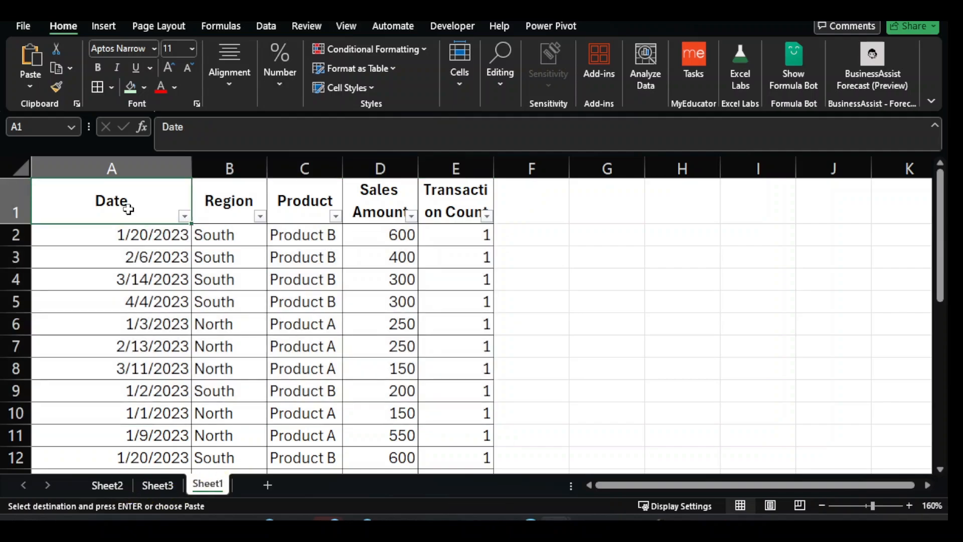
{"action": "left_click_drag", "start_coordinate": [128, 209], "coordinate": [467, 211]}
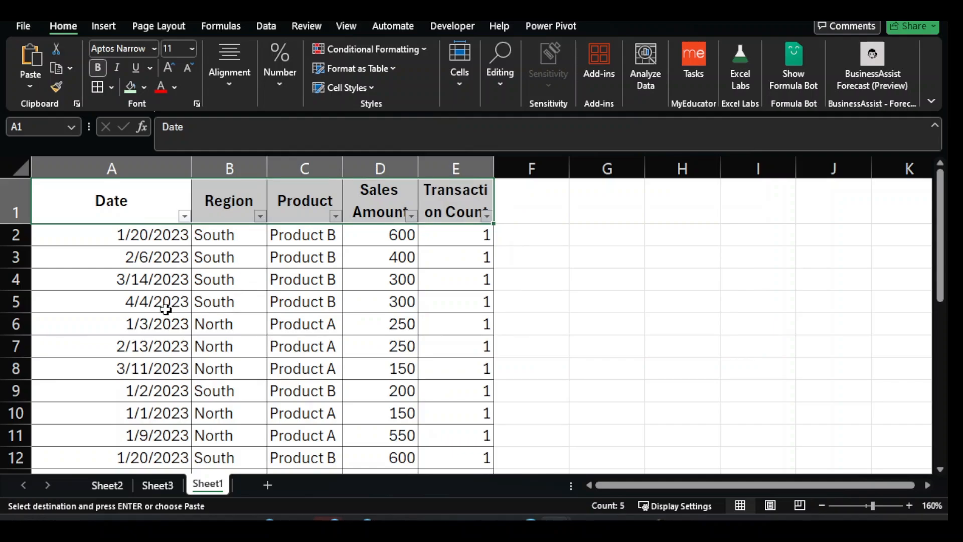
{"action": "scroll", "coordinate": [156, 292], "scroll_direction": "down", "scroll_amount": 5}
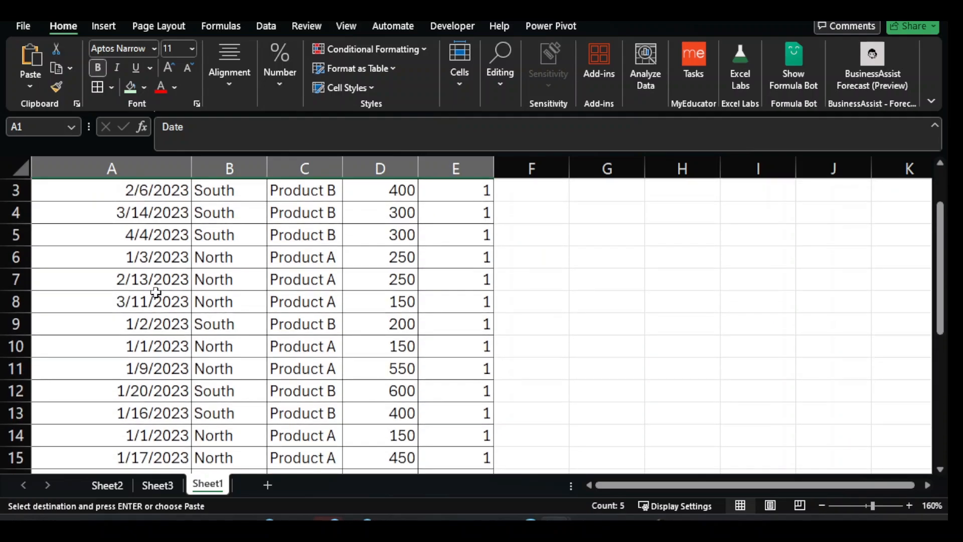
{"action": "scroll", "coordinate": [156, 292], "scroll_direction": "down", "scroll_amount": 2}
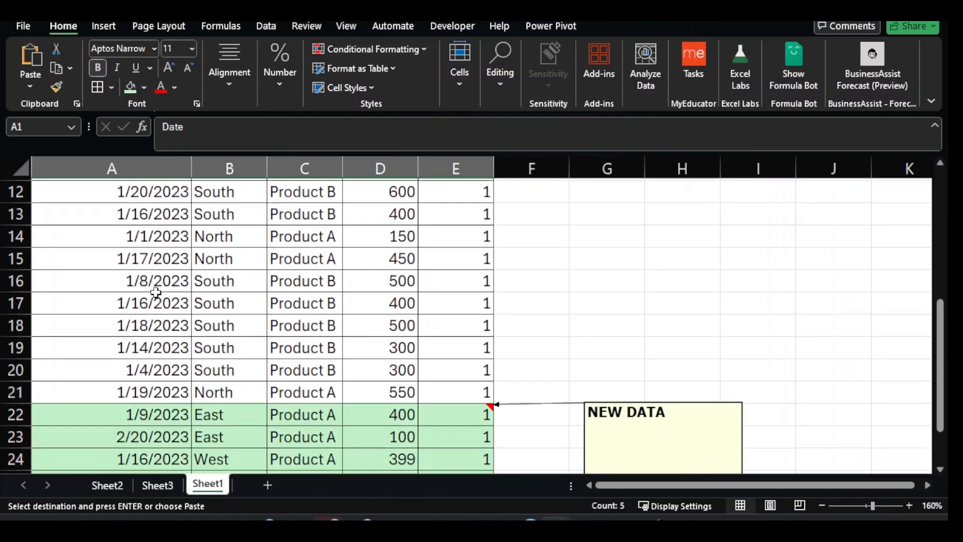
{"action": "scroll", "coordinate": [156, 293], "scroll_direction": "up", "scroll_amount": 2}
{"action": "scroll", "coordinate": [156, 293], "scroll_direction": "up", "scroll_amount": 5}
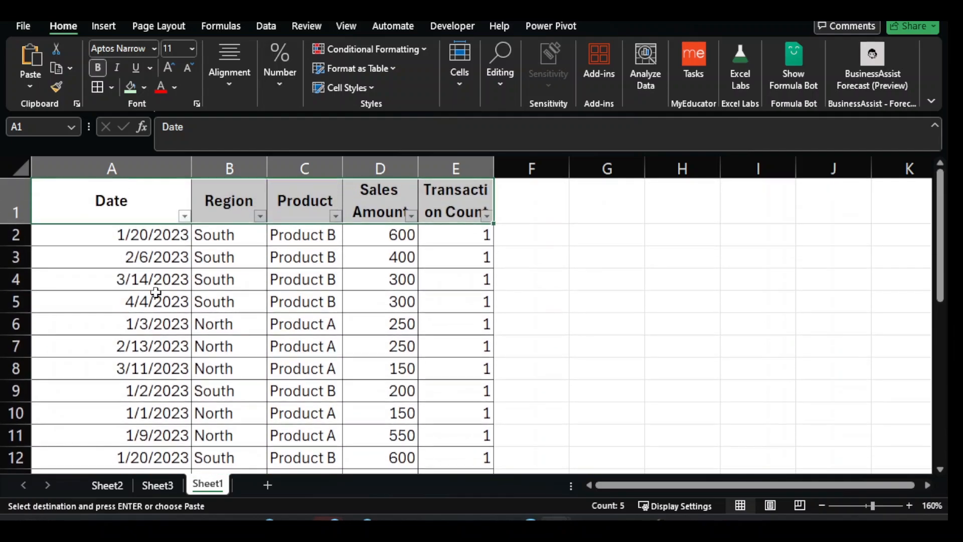
{"action": "scroll", "coordinate": [156, 293], "scroll_direction": "down", "scroll_amount": 1}
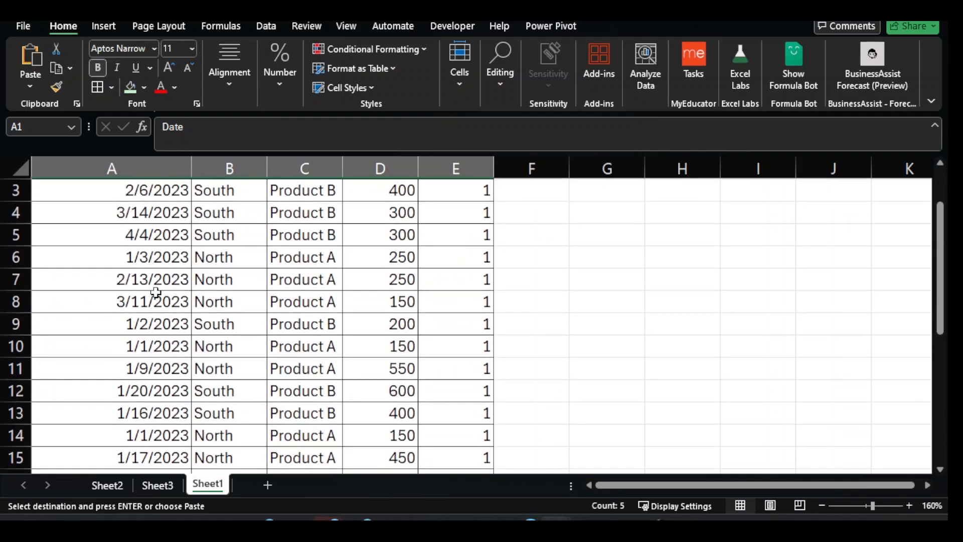
{"action": "scroll", "coordinate": [156, 293], "scroll_direction": "up", "scroll_amount": 1}
Widen columns A, B, D and F of the Sheet3 pivot table so their labels and amounts fit
{"action": "left_click", "coordinate": [151, 485]}
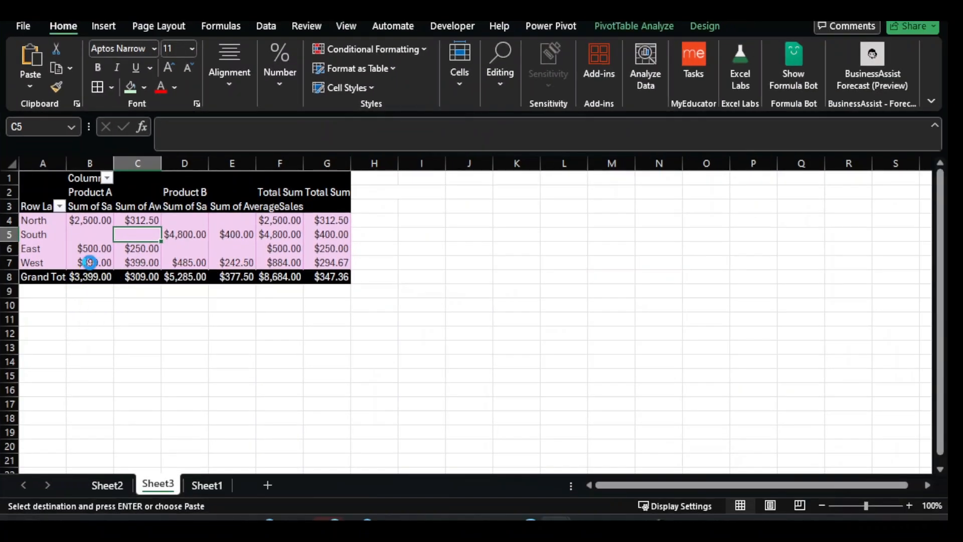
{"action": "scroll", "coordinate": [86, 271], "scroll_direction": "up", "scroll_amount": 3}
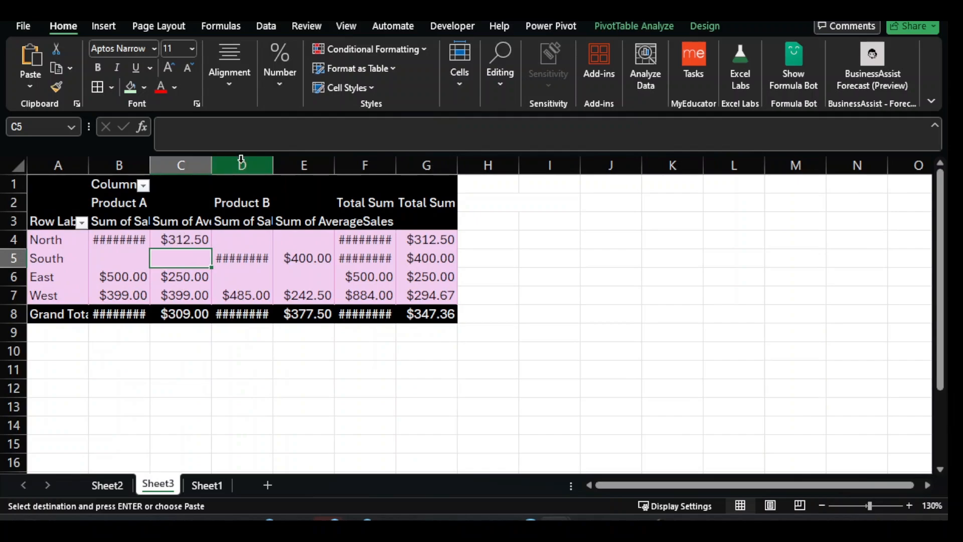
{"action": "left_click_drag", "start_coordinate": [89, 165], "coordinate": [111, 171]}
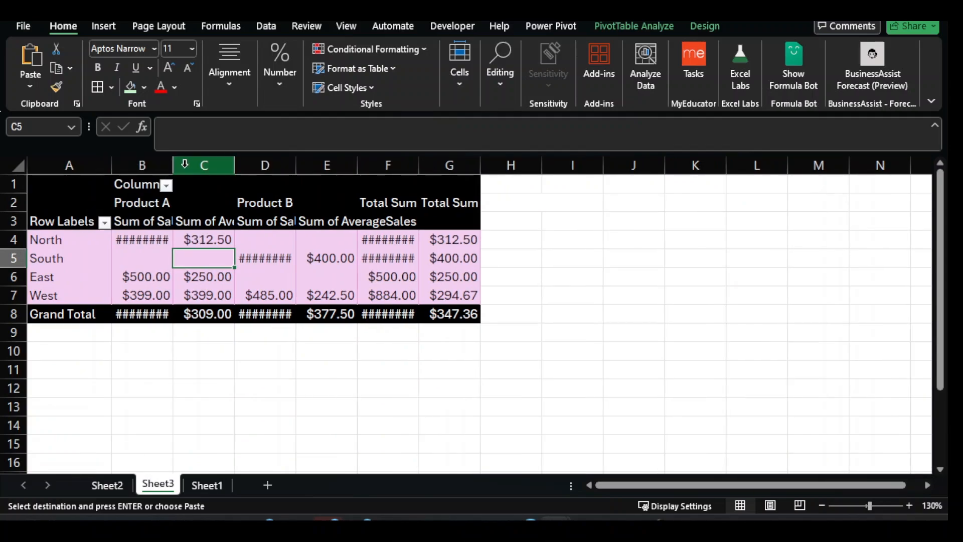
{"action": "left_click_drag", "start_coordinate": [173, 166], "coordinate": [242, 168]}
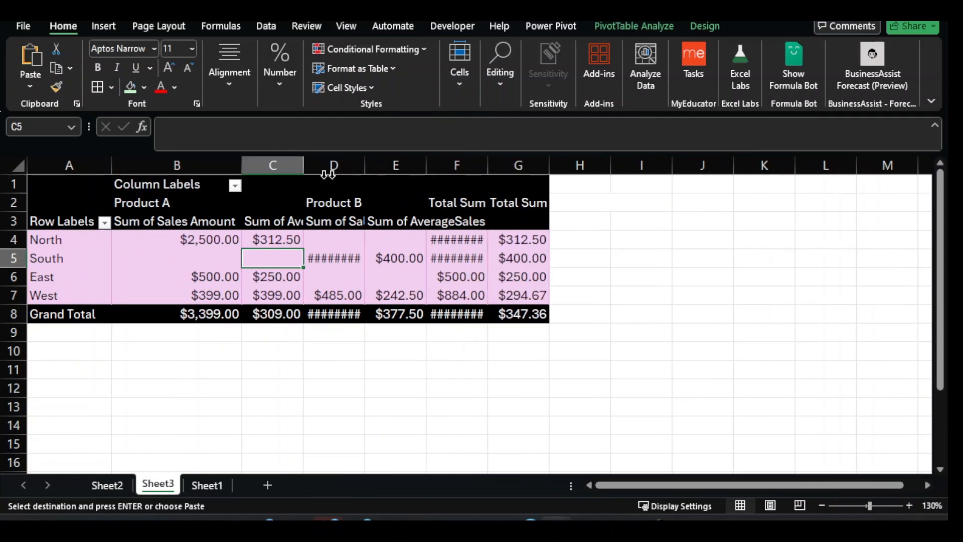
{"action": "double_click", "coordinate": [365, 165]}
{"action": "double_click", "coordinate": [555, 165]}
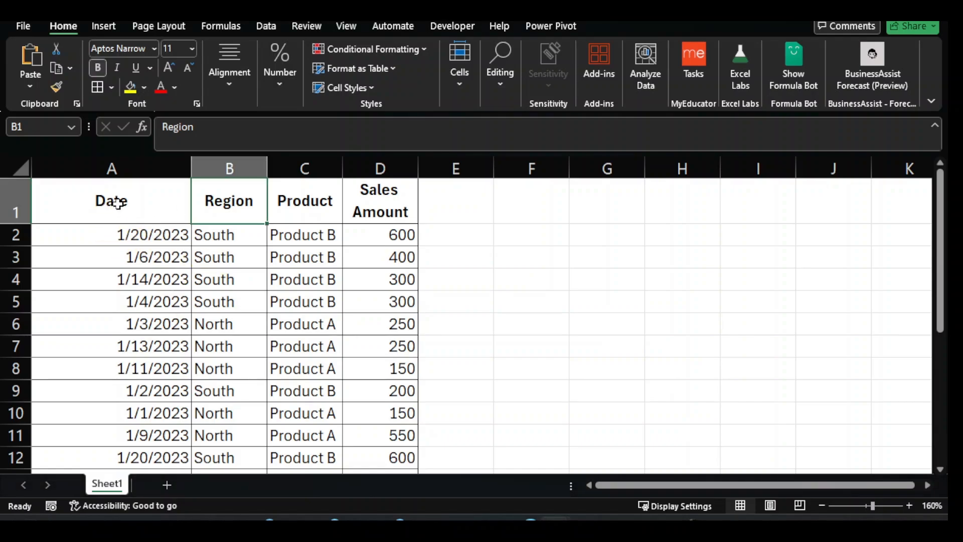
Examine the Date, Region, Product and Sales Amount columns of the four-column source data on Sheet1
{"action": "key", "text": "alt"}
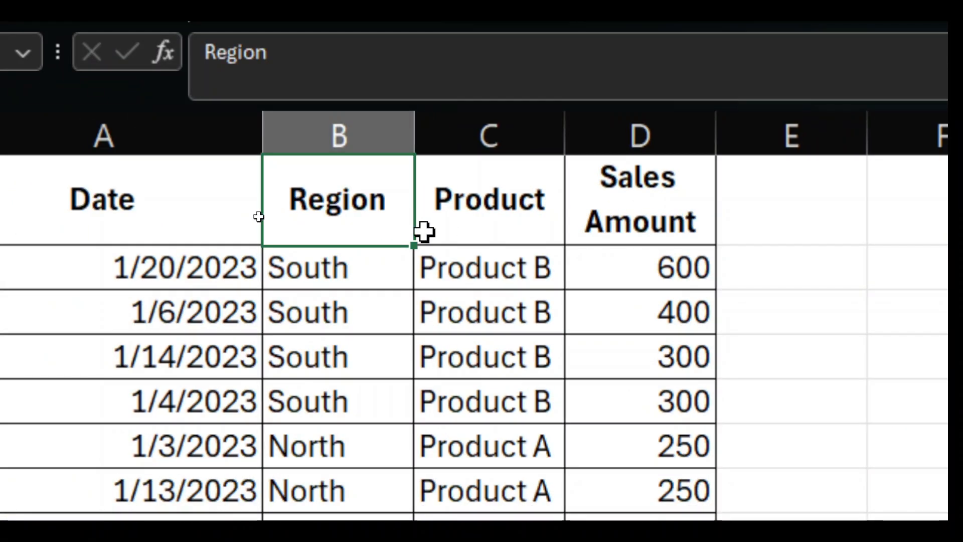
{"action": "key", "text": "alt"}
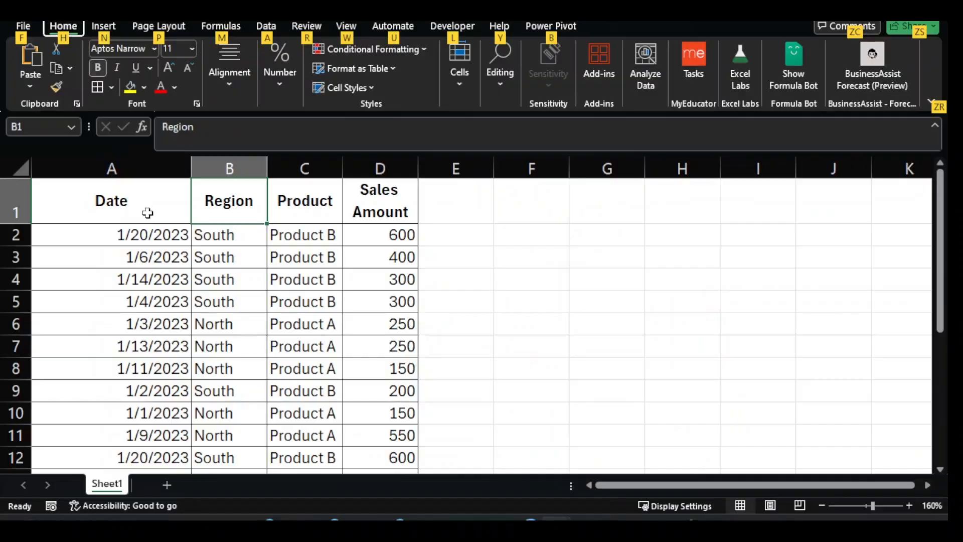
{"action": "left_click", "coordinate": [129, 232]}
{"action": "left_click", "coordinate": [123, 202]}
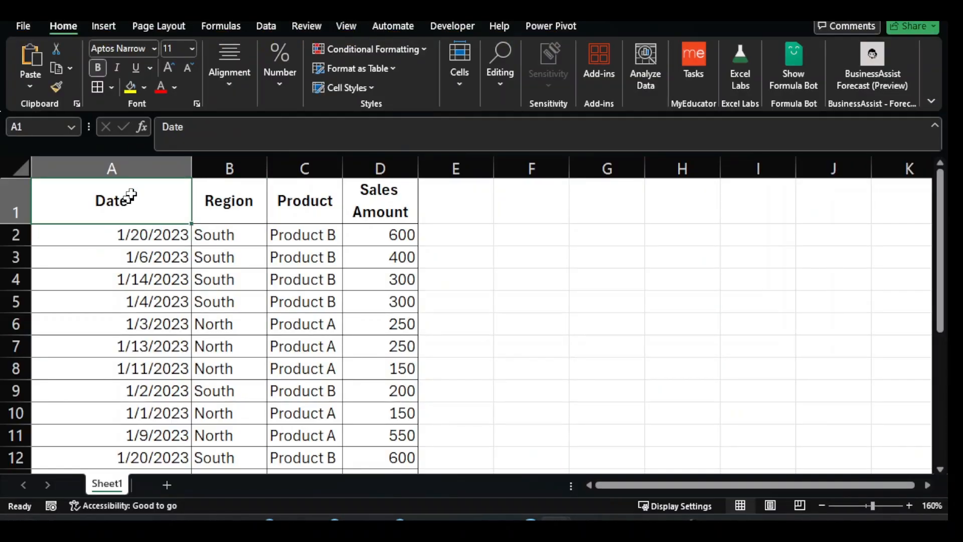
{"action": "left_click", "coordinate": [123, 167]}
{"action": "left_click", "coordinate": [211, 168]}
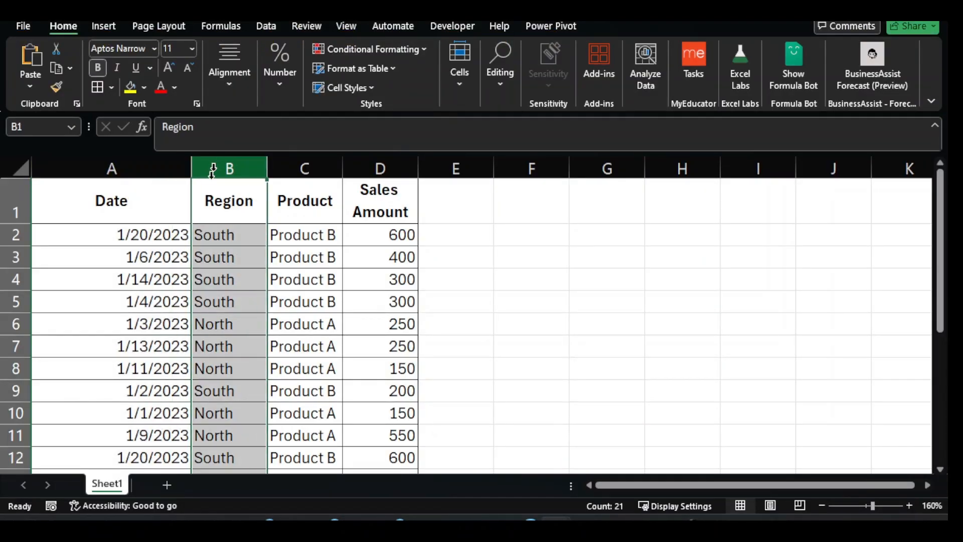
{"action": "left_click", "coordinate": [299, 172]}
{"action": "left_click", "coordinate": [377, 171]}
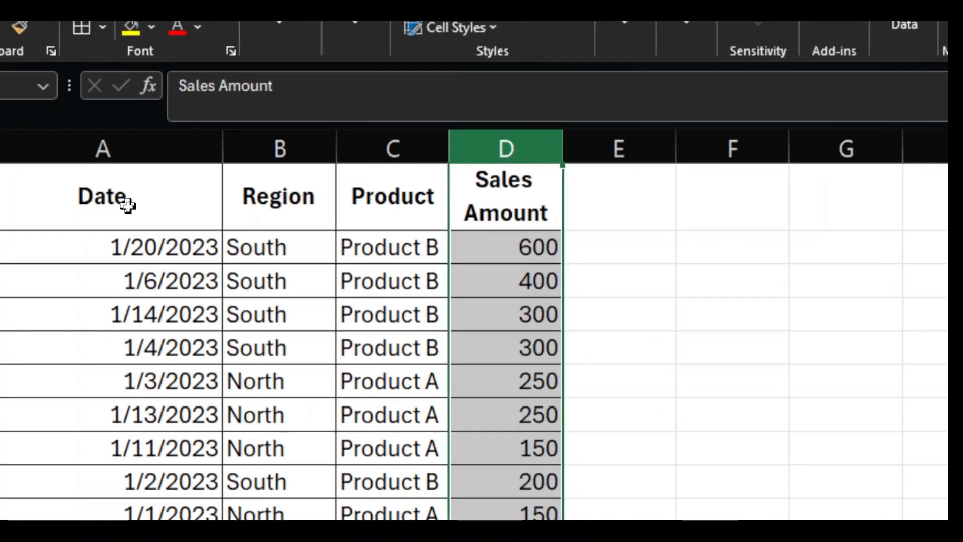
Turn on filtering for the source table's header row and check the filter options of the Sales Amount column
{"action": "left_click", "coordinate": [79, 208]}
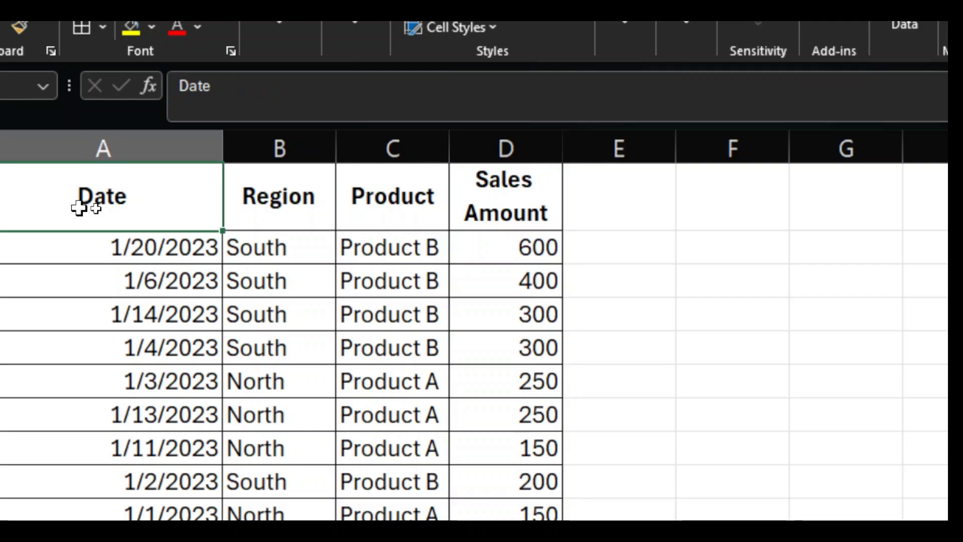
{"action": "key", "text": "ctrl+shift+l"}
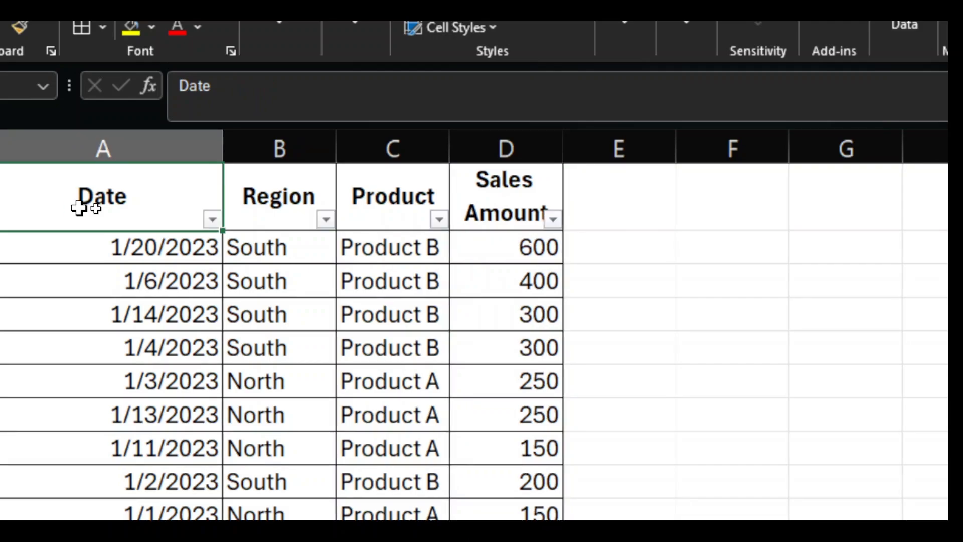
{"action": "left_click", "coordinate": [557, 220]}
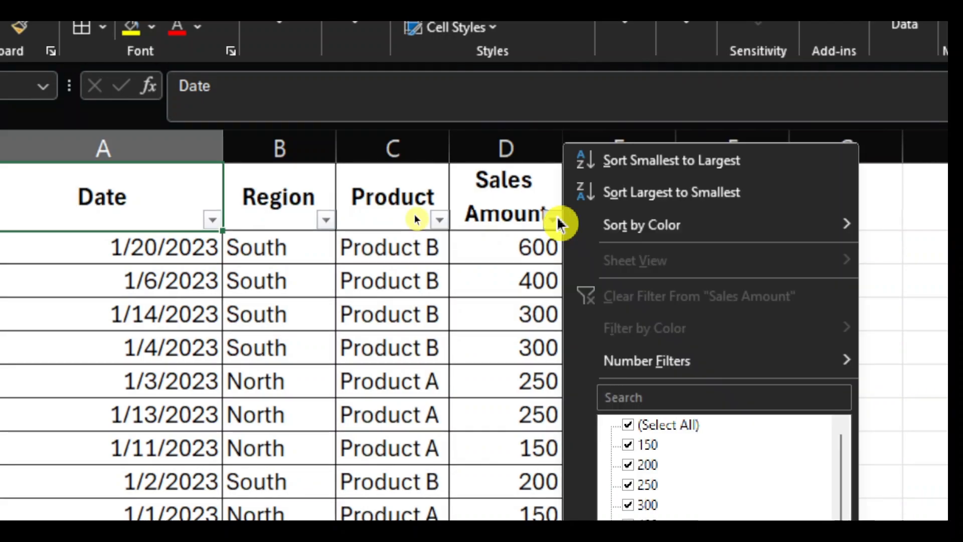
{"action": "left_click", "coordinate": [492, 202]}
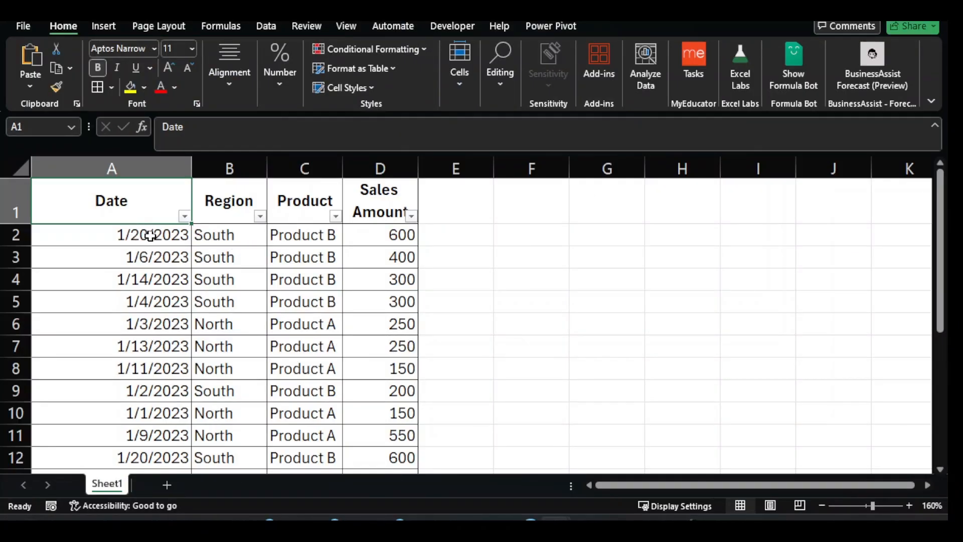
Look through all the sales records on Sheet1, from the header row down to the last row of data
{"action": "scroll", "coordinate": [178, 260], "scroll_direction": "down", "scroll_amount": 4}
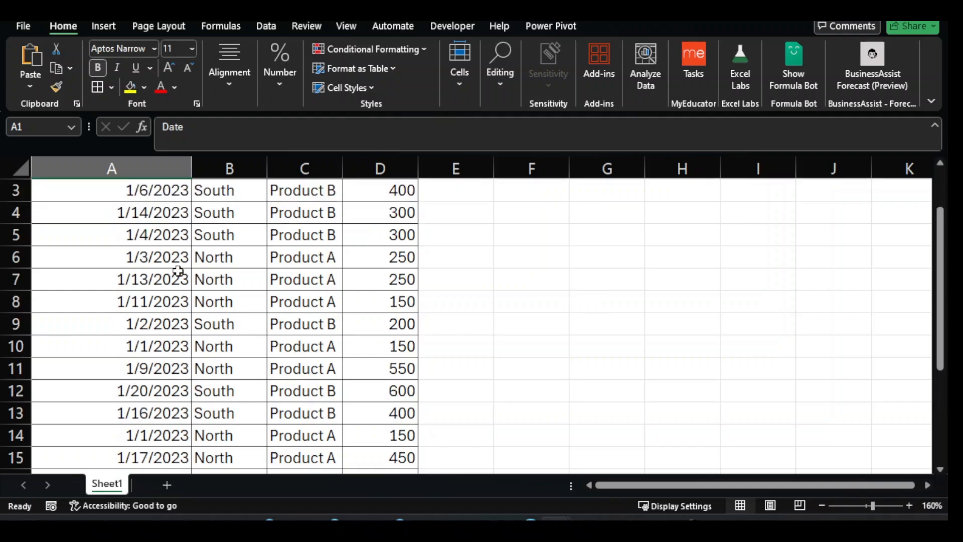
{"action": "scroll", "coordinate": [181, 269], "scroll_direction": "up", "scroll_amount": 1}
{"action": "scroll", "coordinate": [181, 269], "scroll_direction": "up", "scroll_amount": 3}
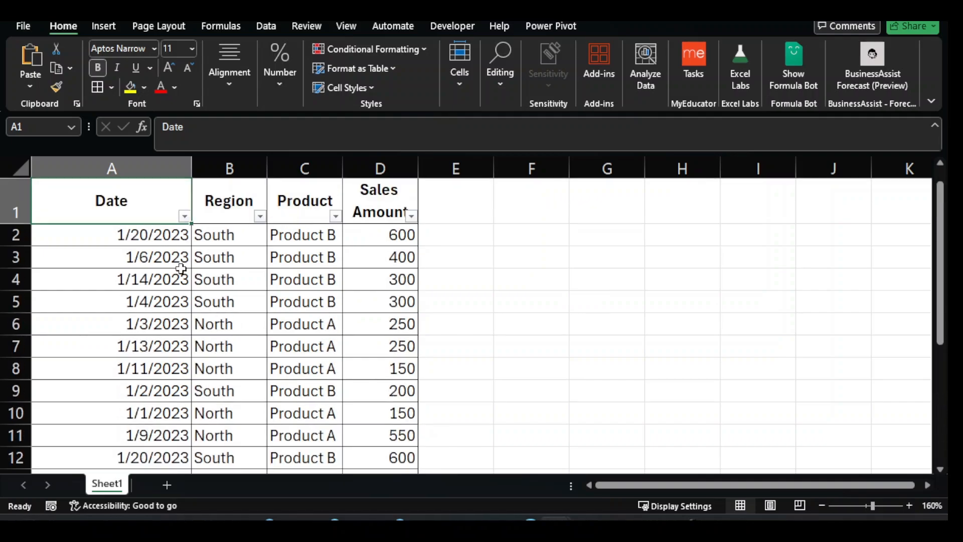
{"action": "scroll", "coordinate": [184, 260], "scroll_direction": "down", "scroll_amount": 1}
{"action": "scroll", "coordinate": [196, 266], "scroll_direction": "up", "scroll_amount": 1}
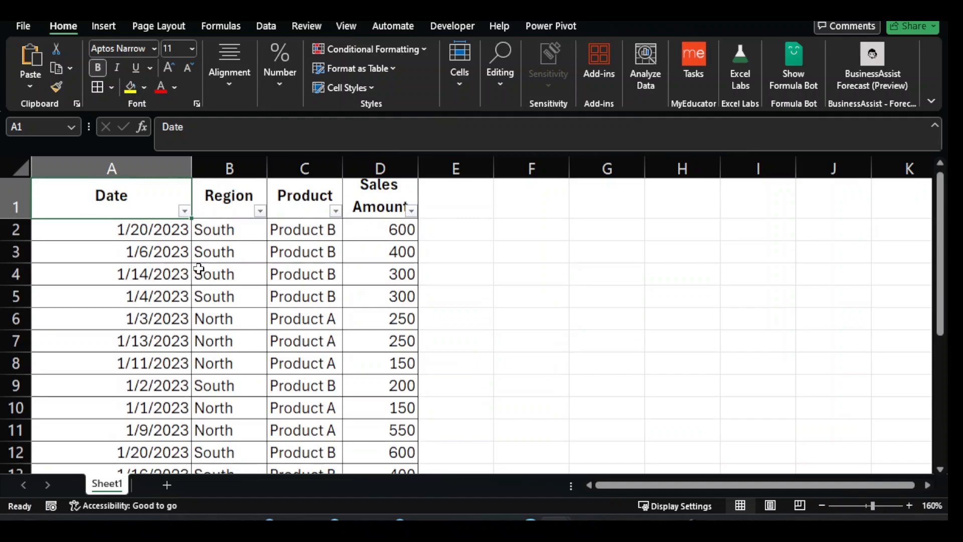
{"action": "scroll", "coordinate": [199, 269], "scroll_direction": "down", "scroll_amount": 3}
{"action": "scroll", "coordinate": [199, 269], "scroll_direction": "down", "scroll_amount": 1}
{"action": "scroll", "coordinate": [198, 266], "scroll_direction": "up", "scroll_amount": 4}
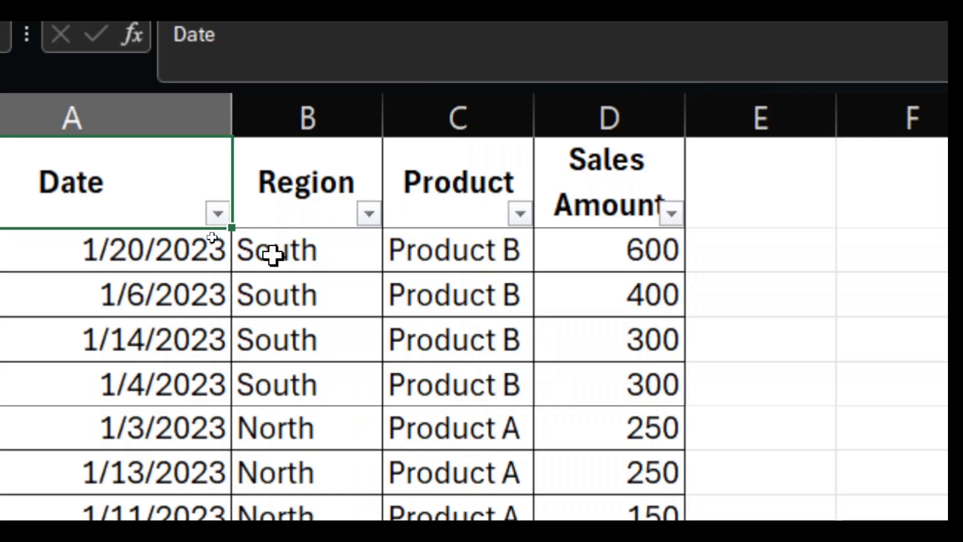
{"action": "scroll", "coordinate": [273, 254], "scroll_direction": "down", "scroll_amount": 3}
{"action": "scroll", "coordinate": [273, 254], "scroll_direction": "down", "scroll_amount": 3}
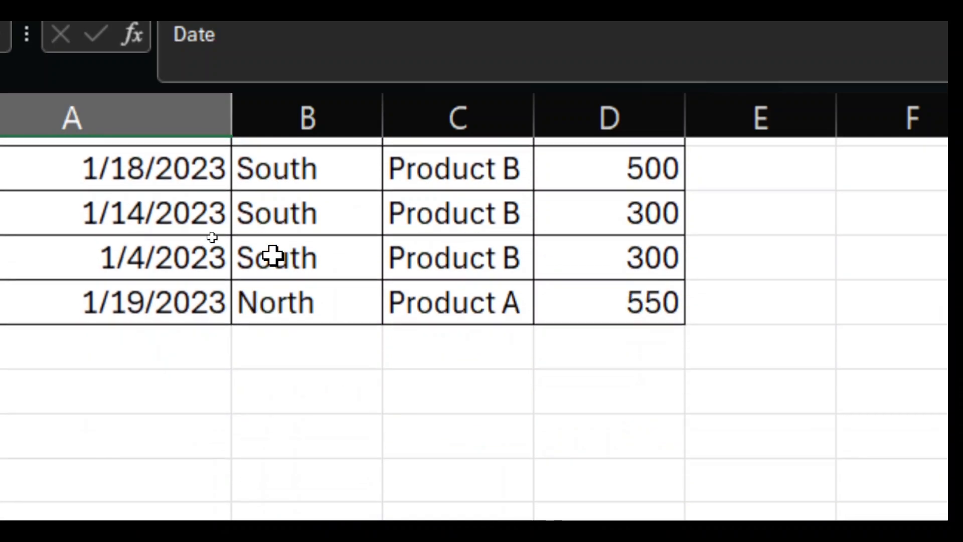
{"action": "scroll", "coordinate": [273, 254], "scroll_direction": "up", "scroll_amount": 3}
{"action": "scroll", "coordinate": [273, 254], "scroll_direction": "up", "scroll_amount": 3}
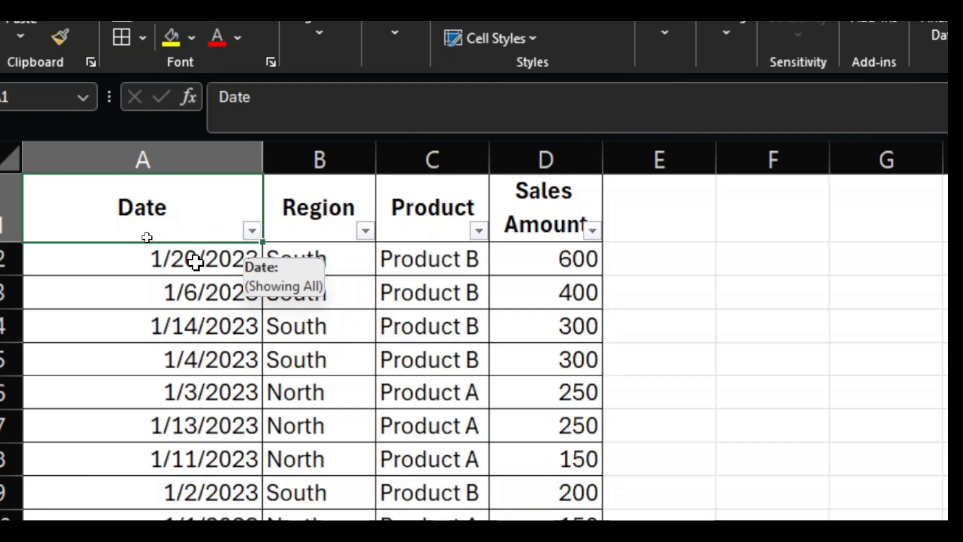
Review the filter options of the Date, Region, Product and Sales Amount columns without applying any filter
{"action": "left_click", "coordinate": [155, 257]}
{"action": "left_click", "coordinate": [155, 279]}
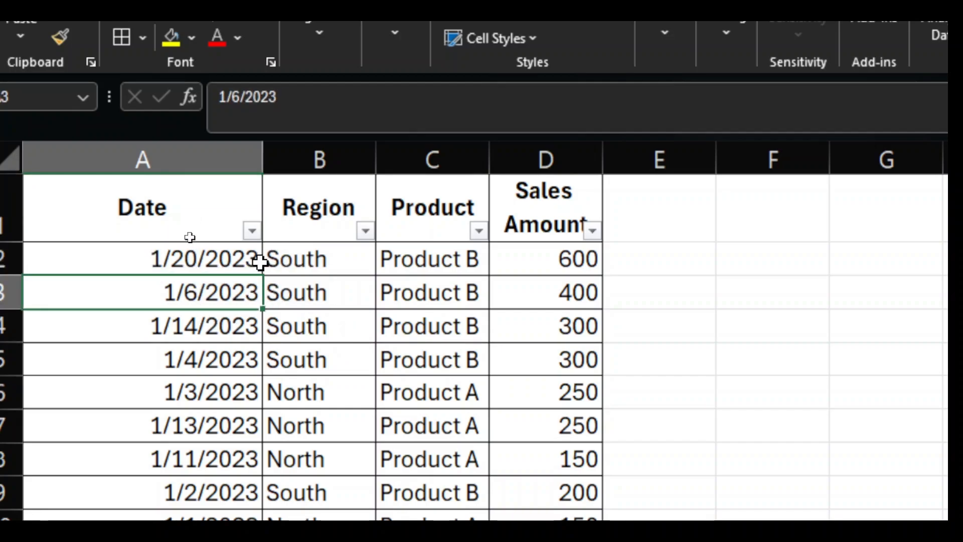
{"action": "left_click", "coordinate": [252, 231]}
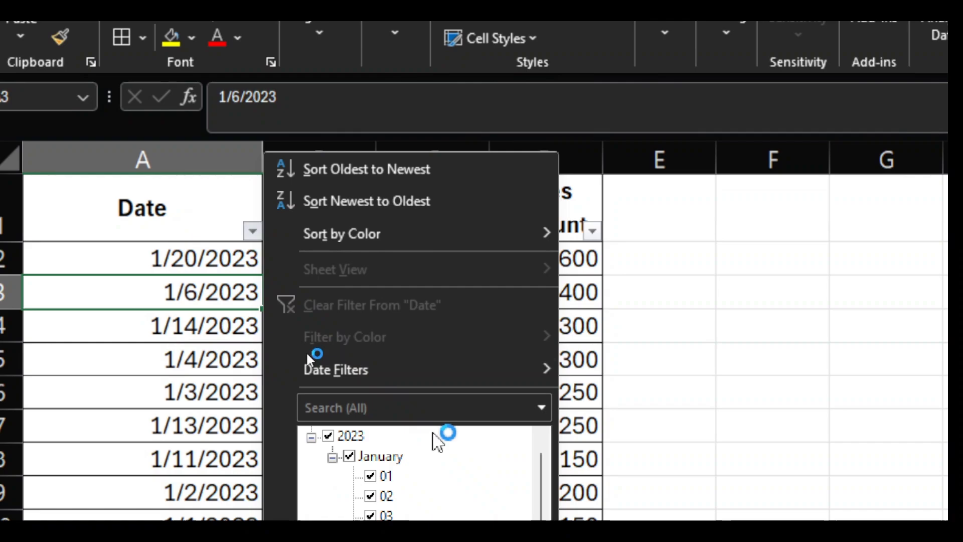
{"action": "scroll", "coordinate": [442, 441], "scroll_direction": "down", "scroll_amount": 3}
{"action": "left_click", "coordinate": [178, 363]}
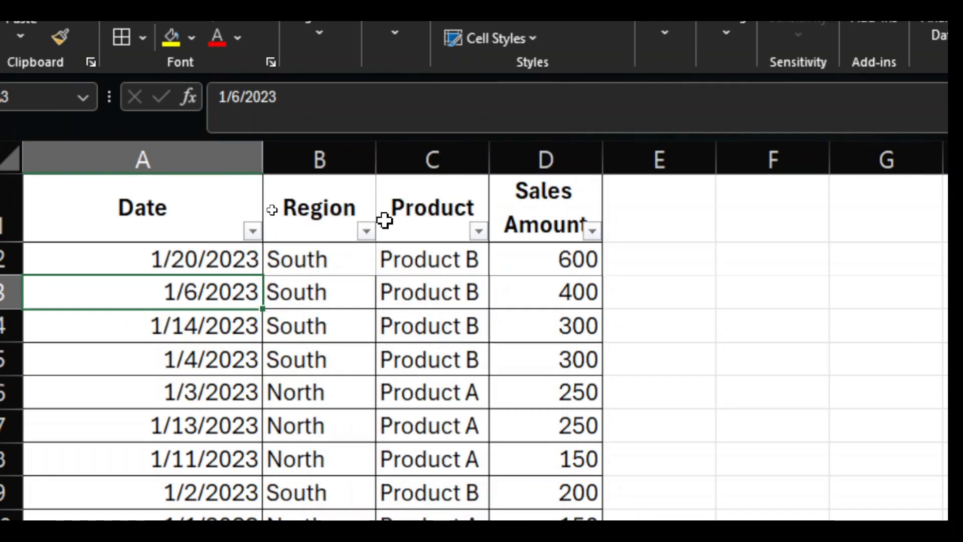
{"action": "left_click", "coordinate": [367, 232]}
{"action": "left_click", "coordinate": [340, 334]}
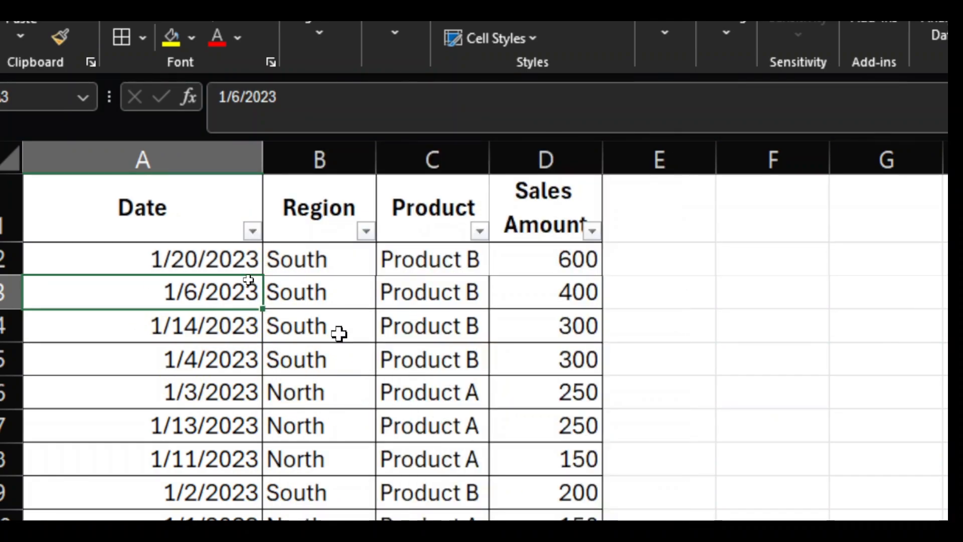
{"action": "left_click", "coordinate": [480, 231]}
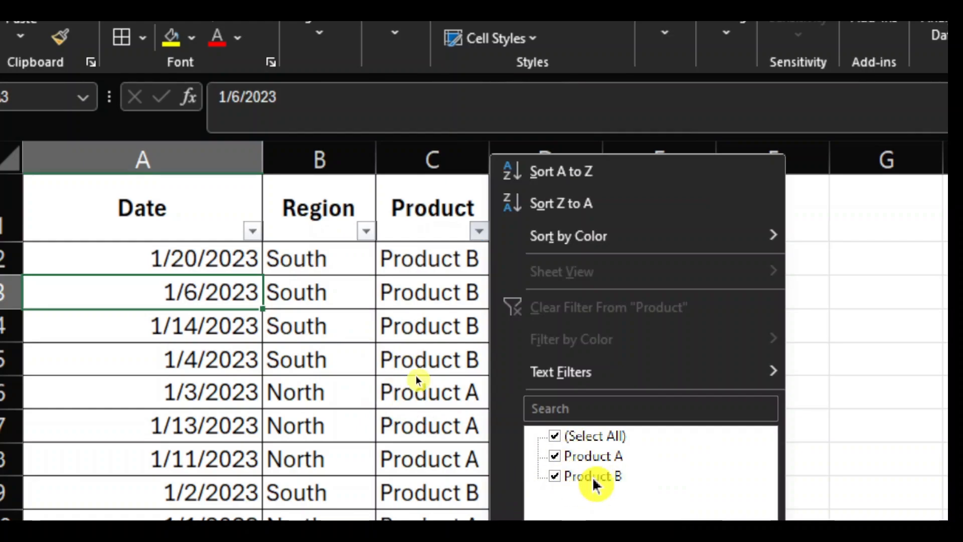
{"action": "left_click", "coordinate": [366, 391]}
{"action": "scroll", "coordinate": [536, 367], "scroll_direction": "down", "scroll_amount": 2}
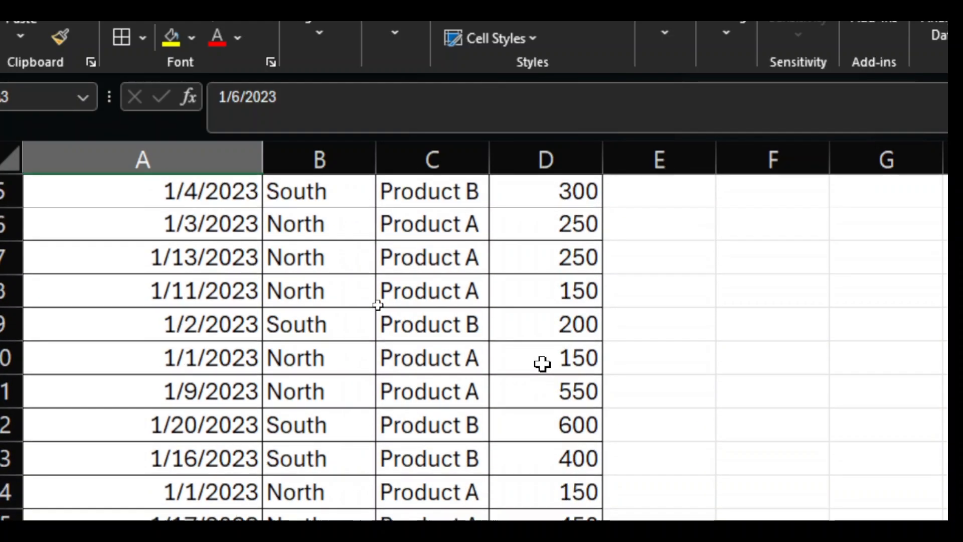
{"action": "scroll", "coordinate": [542, 361], "scroll_direction": "up", "scroll_amount": 2}
{"action": "left_click", "coordinate": [594, 231]}
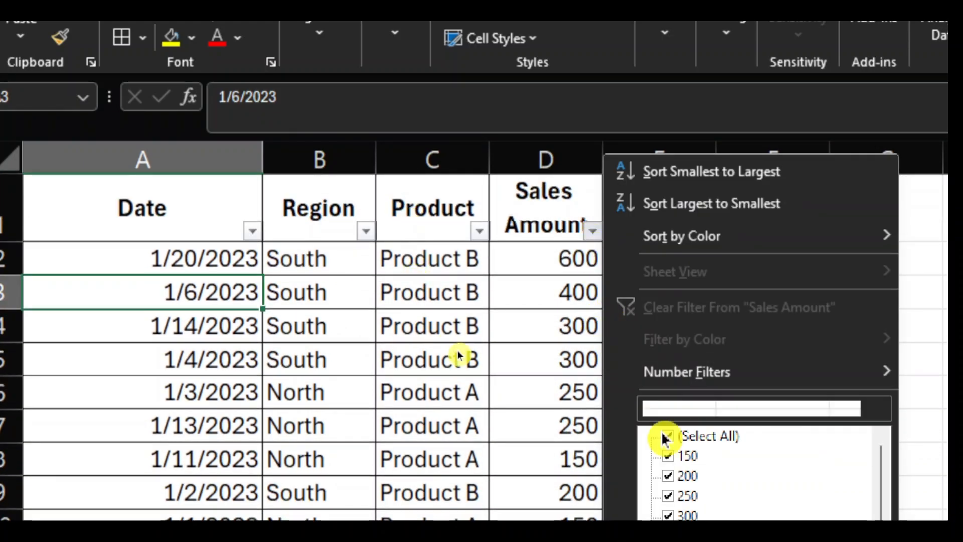
{"action": "left_click", "coordinate": [539, 370]}
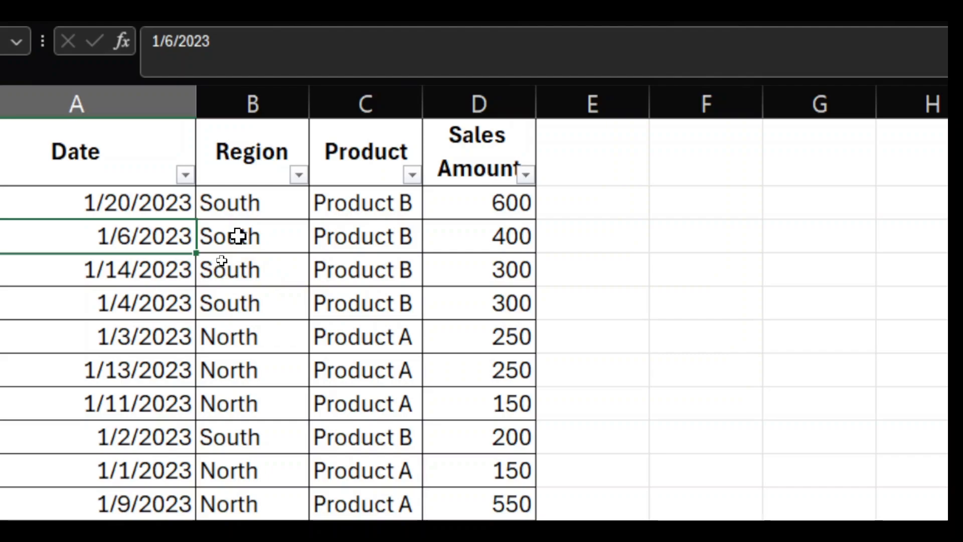
Examine the Region and Product entries in the source data, highlighting the range A1:D12
{"action": "left_click", "coordinate": [304, 343]}
{"action": "left_click", "coordinate": [374, 239]}
{"action": "left_click", "coordinate": [241, 342]}
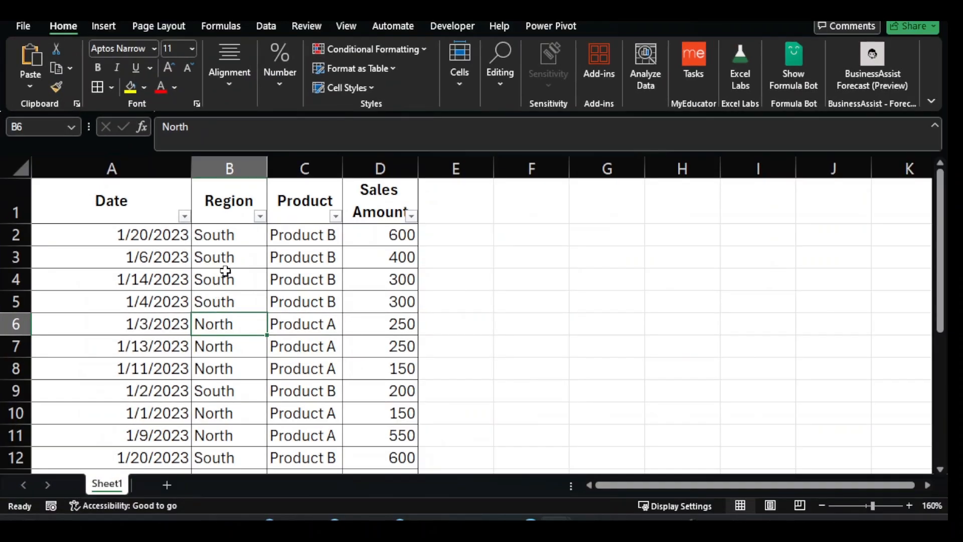
{"action": "left_click_drag", "start_coordinate": [104, 213], "coordinate": [363, 432]}
{"action": "scroll", "coordinate": [361, 453], "scroll_direction": "down", "scroll_amount": 1}
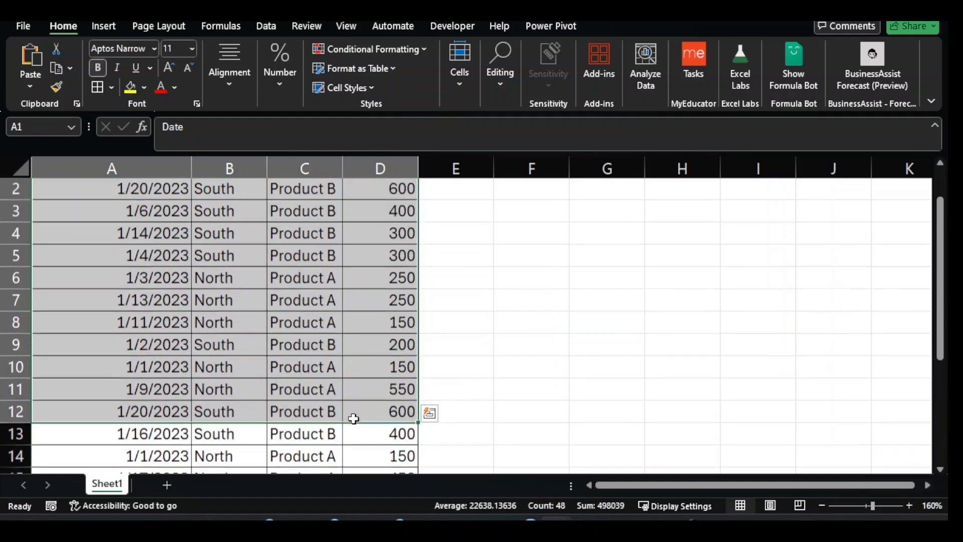
{"action": "scroll", "coordinate": [355, 417], "scroll_direction": "up", "scroll_amount": 1}
{"action": "left_click", "coordinate": [233, 321]}
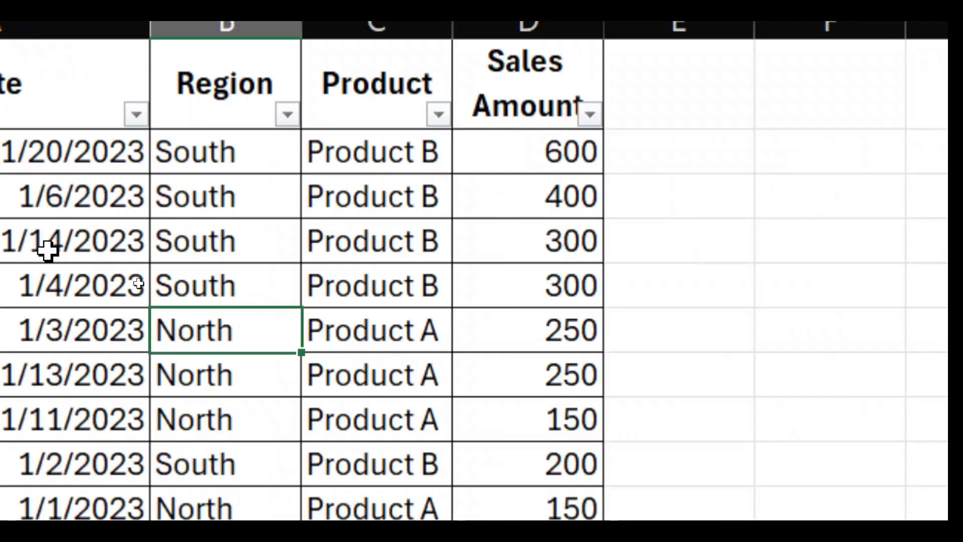
Insert a pivot table on a new worksheet from the source range Sheet1!$A$1:$D$21
{"action": "left_click", "coordinate": [150, 268]}
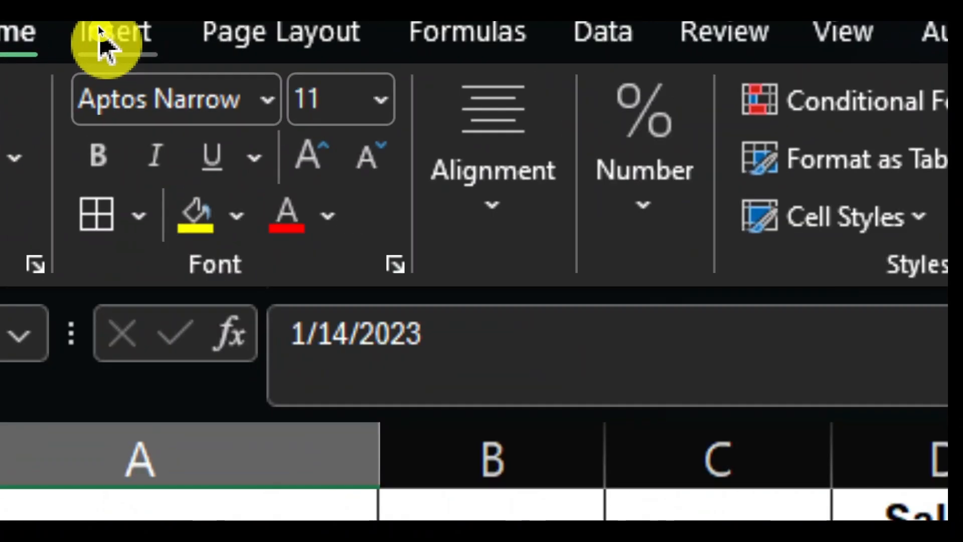
{"action": "left_click", "coordinate": [100, 27]}
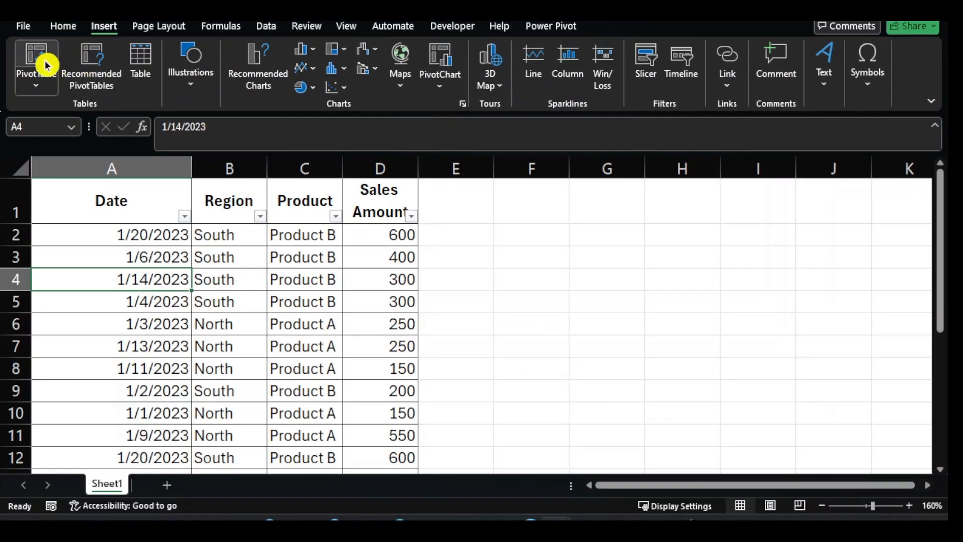
{"action": "left_click", "coordinate": [44, 64]}
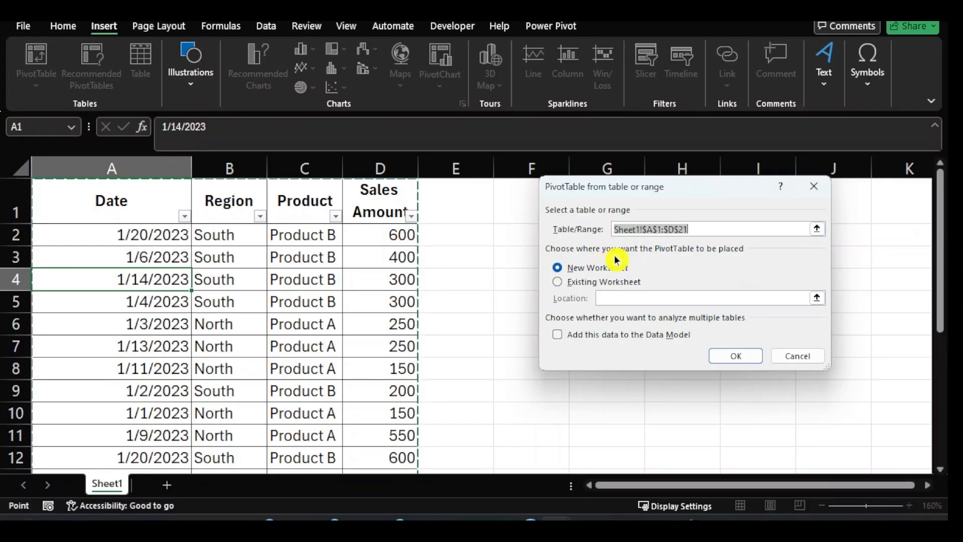
{"action": "scroll", "coordinate": [249, 256], "scroll_direction": "down", "scroll_amount": 5}
{"action": "scroll", "coordinate": [249, 264], "scroll_direction": "up", "scroll_amount": 3}
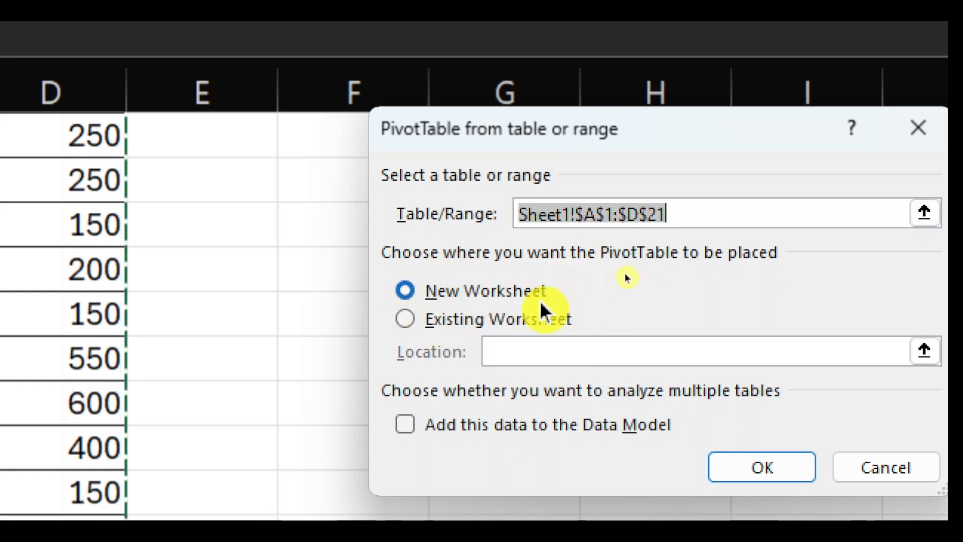
{"action": "left_click", "coordinate": [770, 468]}
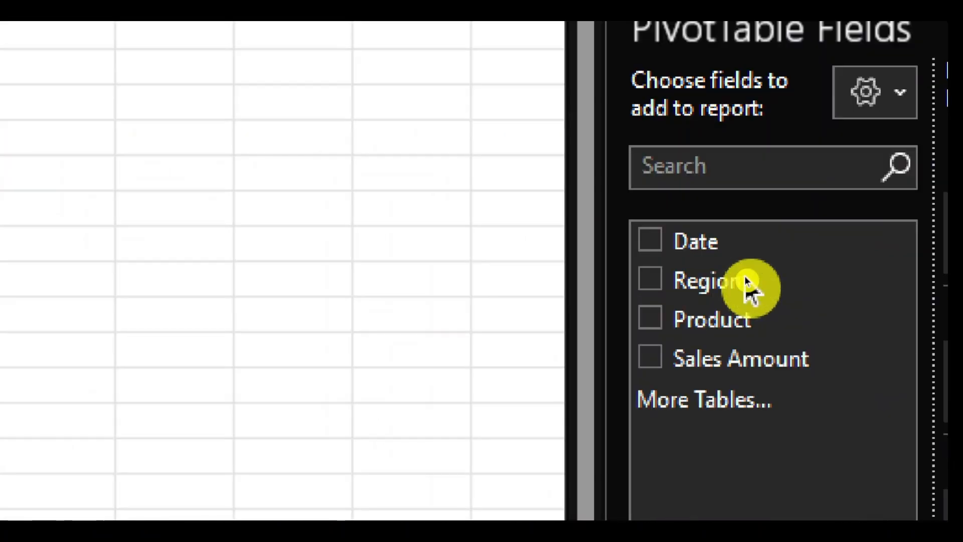
Add the Region field to the Rows area of the pivot table
{"action": "left_click_drag", "start_coordinate": [745, 282], "coordinate": [961, 294]}
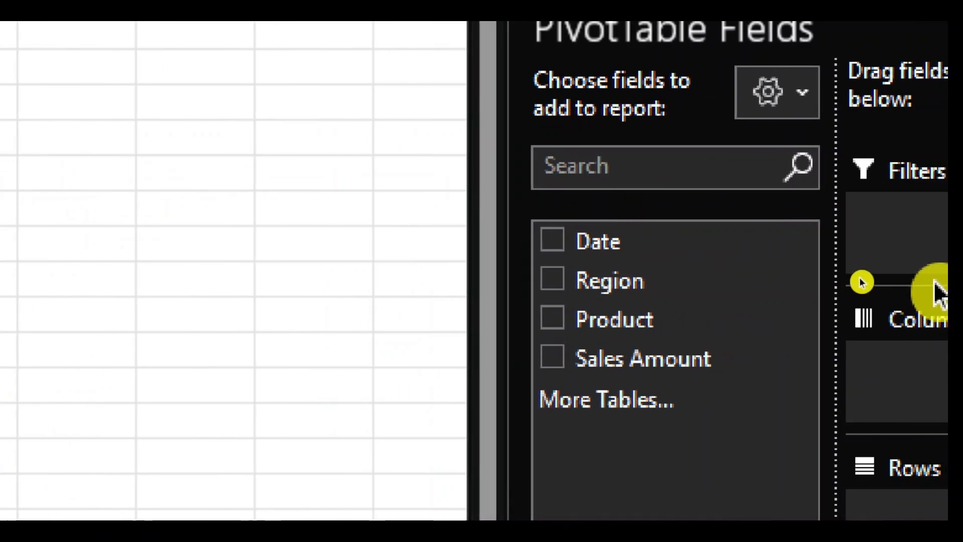
{"action": "left_click", "coordinate": [940, 276]}
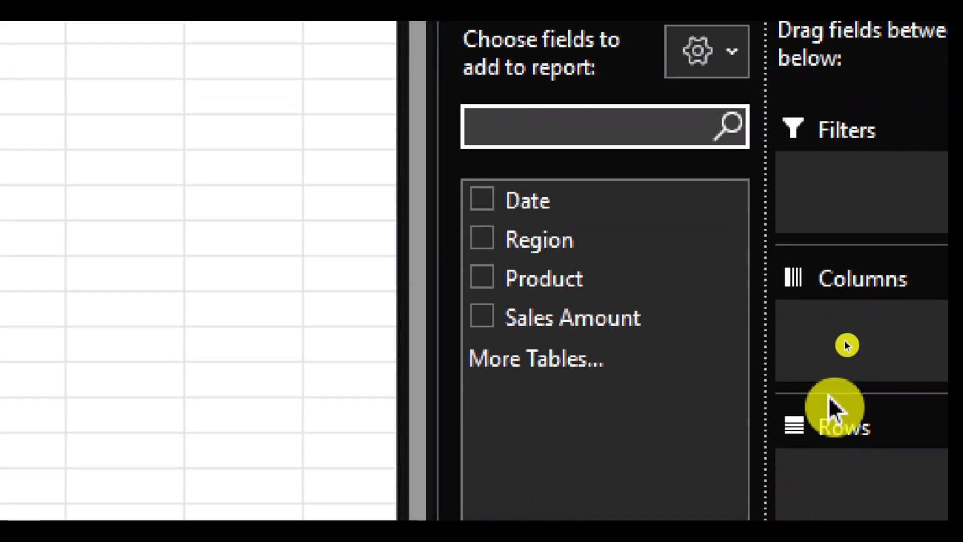
{"action": "left_click", "coordinate": [562, 336]}
{"action": "left_click_drag", "start_coordinate": [562, 241], "coordinate": [879, 531]}
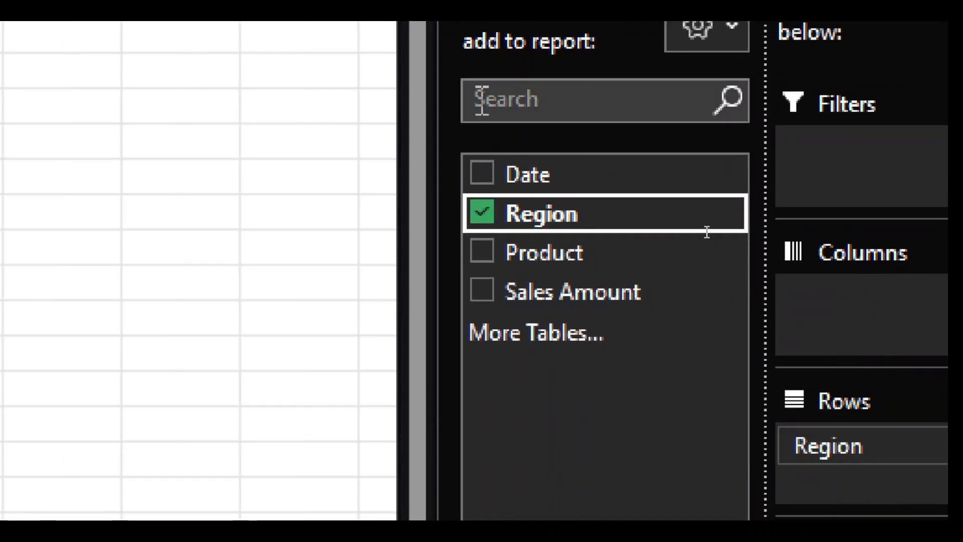
Add the Product field to the pivot table's Columns area and the Sales Amount field to its Values area
{"action": "left_click_drag", "start_coordinate": [560, 254], "coordinate": [878, 274]}
{"action": "left_click_drag", "start_coordinate": [630, 254], "coordinate": [852, 333]}
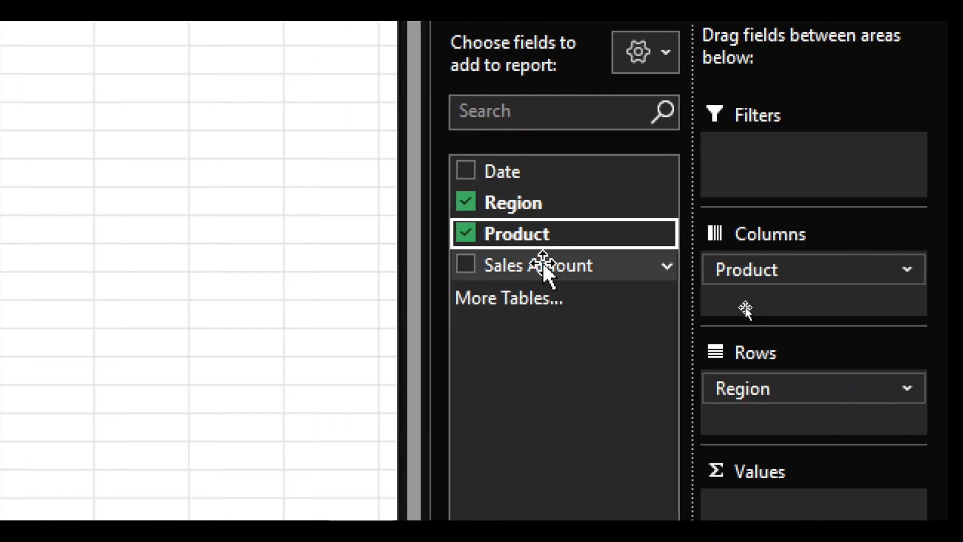
{"action": "left_click_drag", "start_coordinate": [666, 264], "coordinate": [743, 328]}
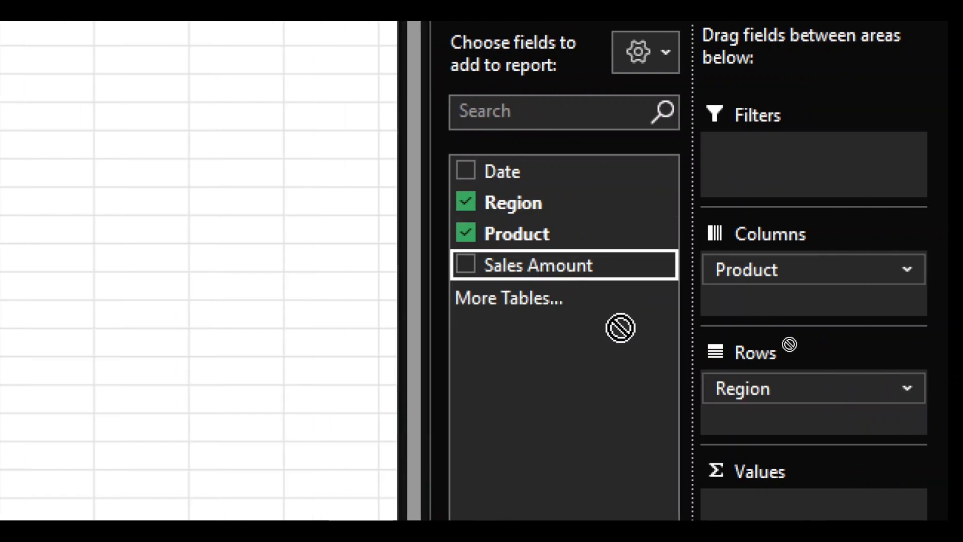
{"action": "left_click_drag", "start_coordinate": [620, 328], "coordinate": [773, 506]}
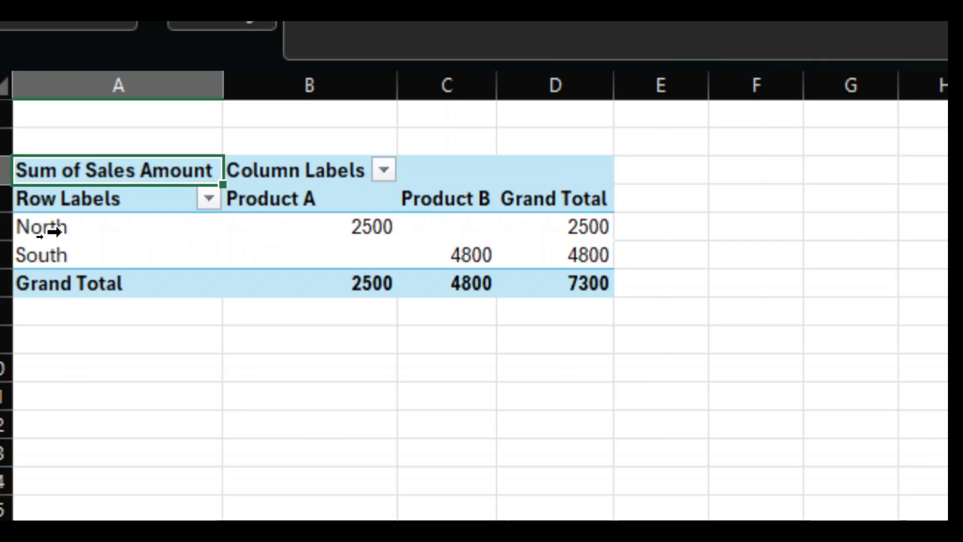
Examine the pivot table's North and South rows, their sales per product and their grand totals
{"action": "left_click", "coordinate": [191, 236]}
{"action": "left_click", "coordinate": [156, 258]}
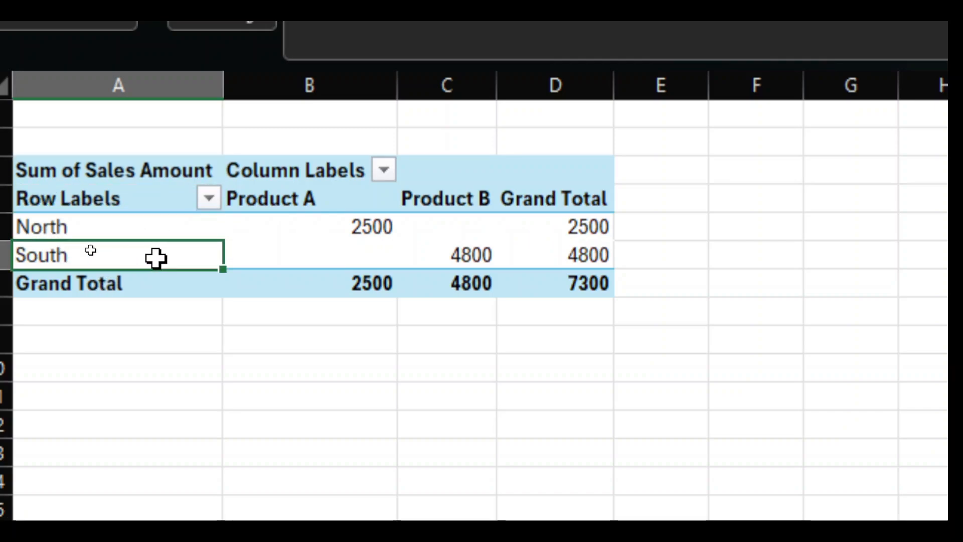
{"action": "left_click", "coordinate": [377, 228]}
{"action": "left_click", "coordinate": [489, 253]}
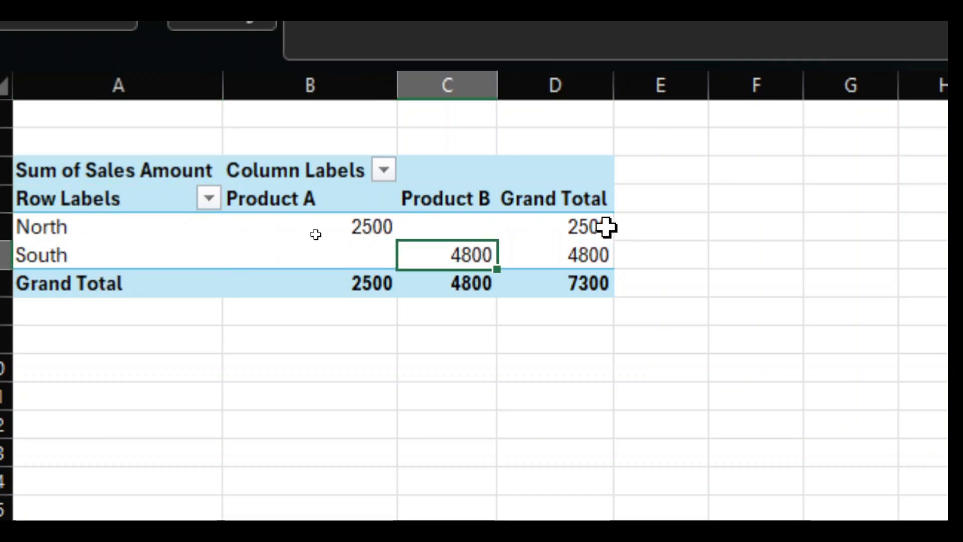
{"action": "left_click", "coordinate": [604, 227]}
{"action": "left_click", "coordinate": [579, 251]}
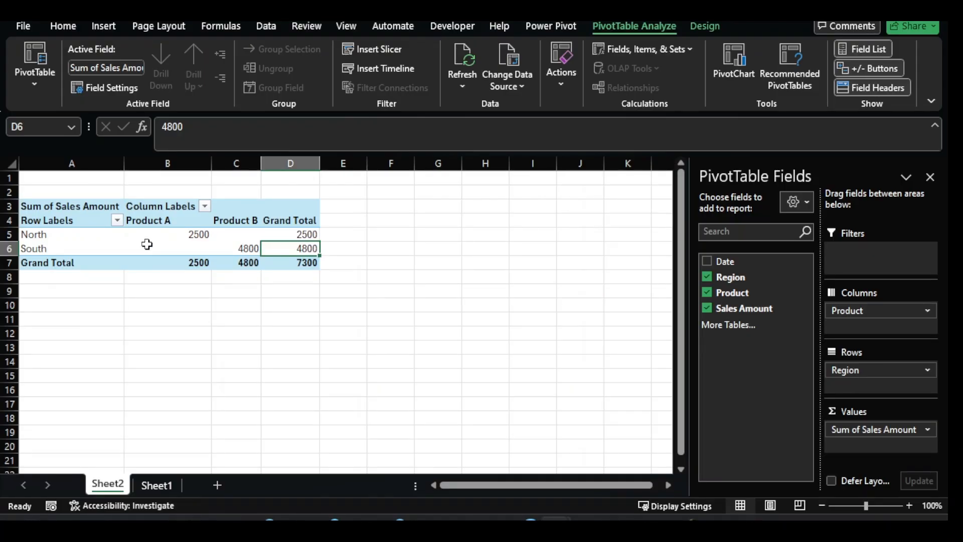
Compare the North region's Product A sales with the South region's Product B sales in the pivot table
{"action": "mouse_move", "coordinate": [169, 244]}
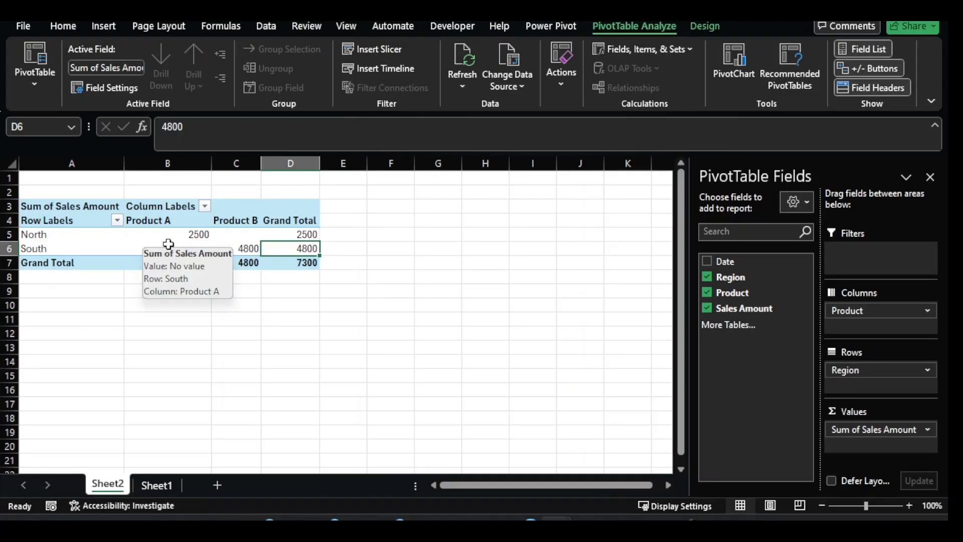
{"action": "left_click", "coordinate": [192, 236]}
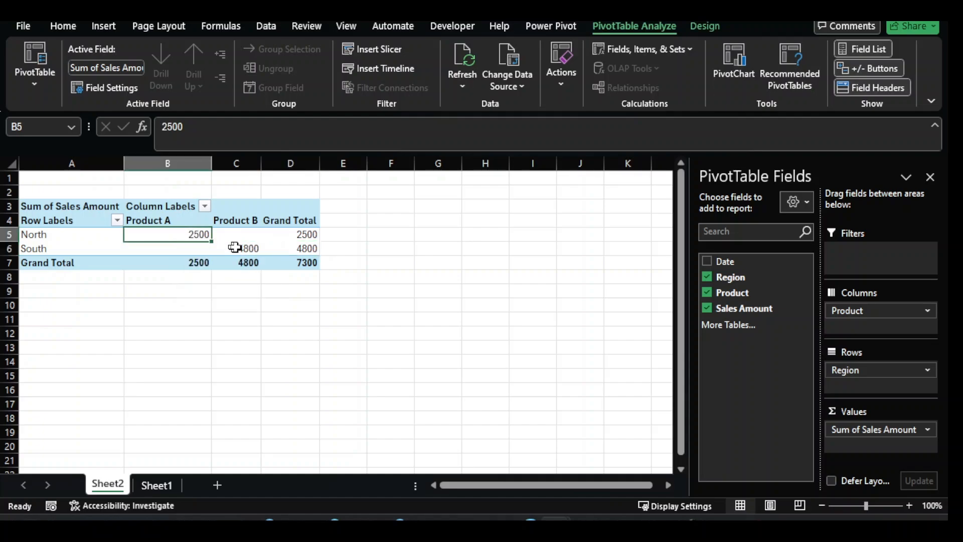
{"action": "left_click", "coordinate": [236, 248]}
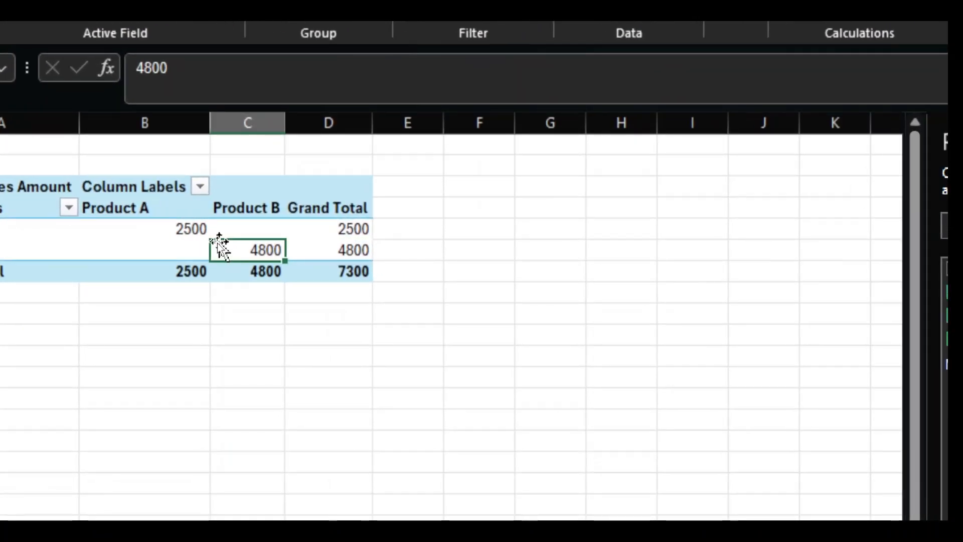
{"action": "mouse_move", "coordinate": [193, 241]}
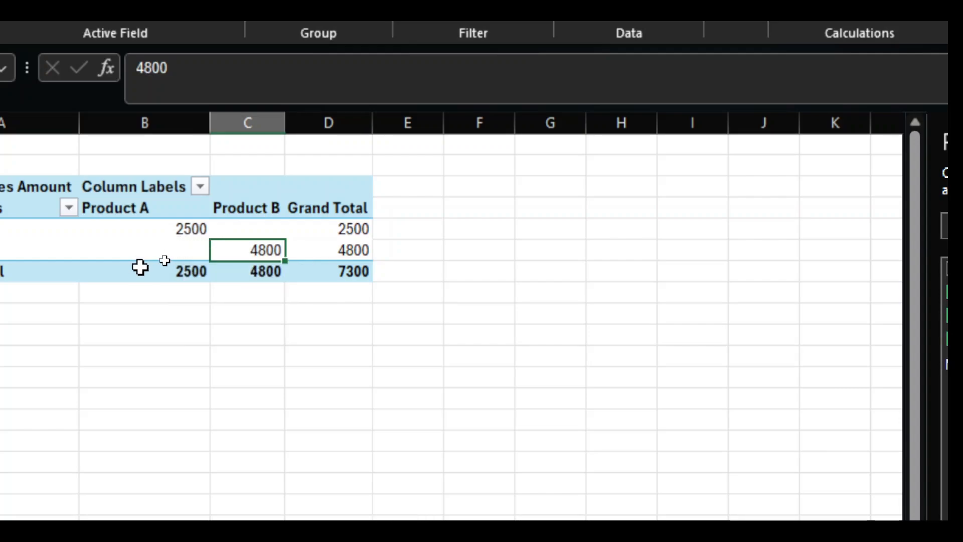
{"action": "mouse_move", "coordinate": [132, 268]}
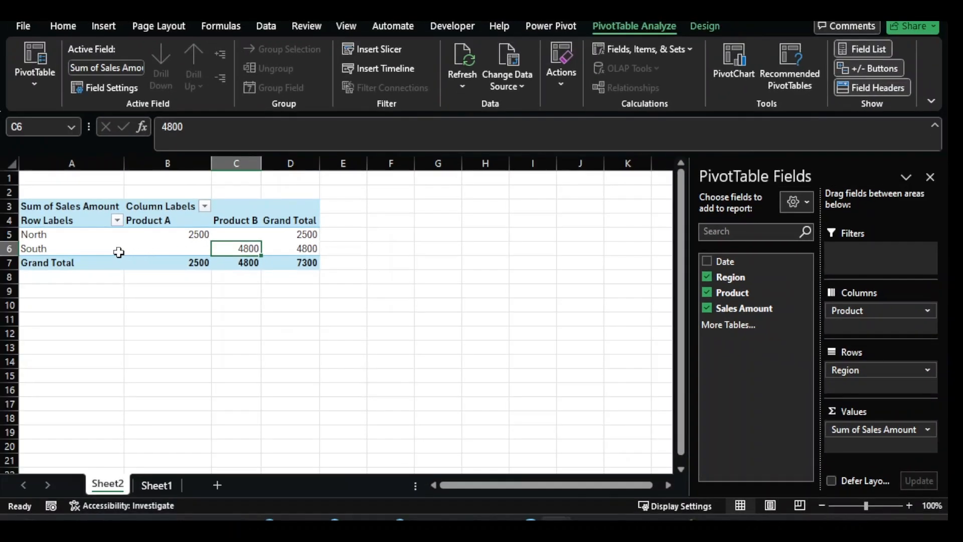
{"action": "mouse_move", "coordinate": [46, 253]}
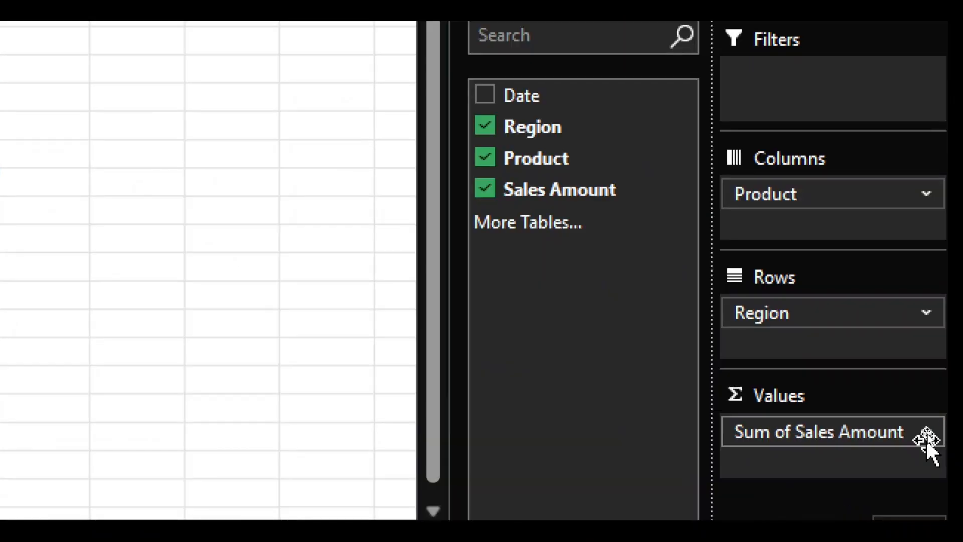
Change the calculation of the Sales Amount value field to Count
{"action": "left_click", "coordinate": [927, 438]}
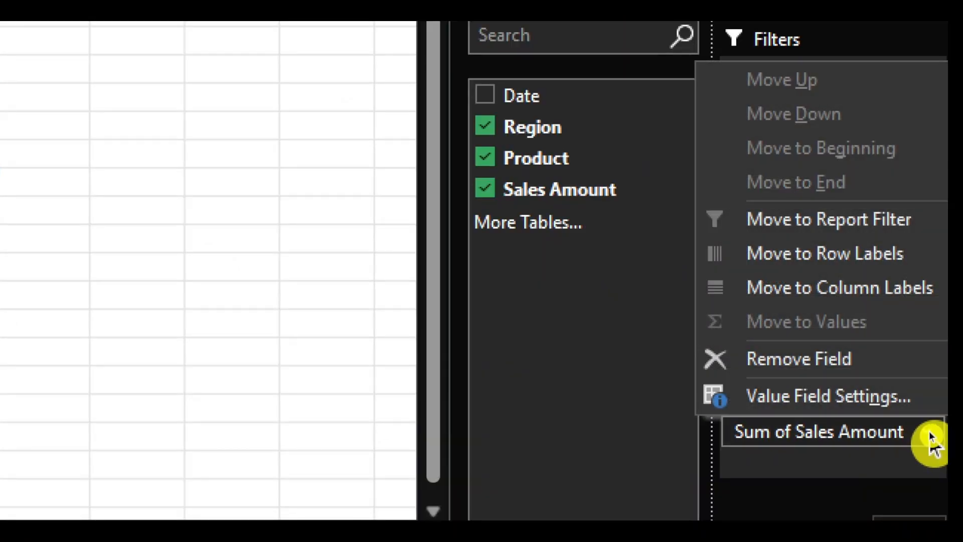
{"action": "left_click", "coordinate": [893, 399]}
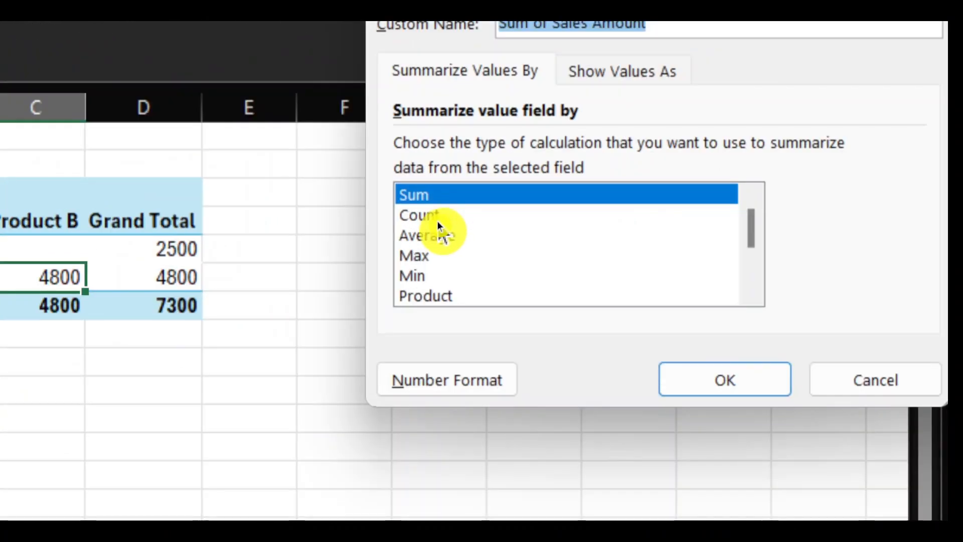
{"action": "left_click", "coordinate": [444, 218]}
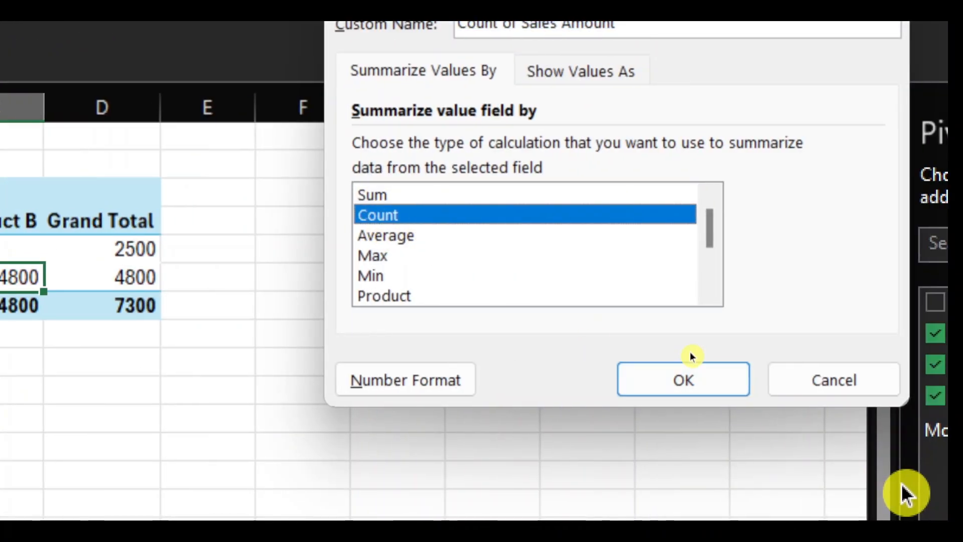
{"action": "left_click", "coordinate": [697, 386]}
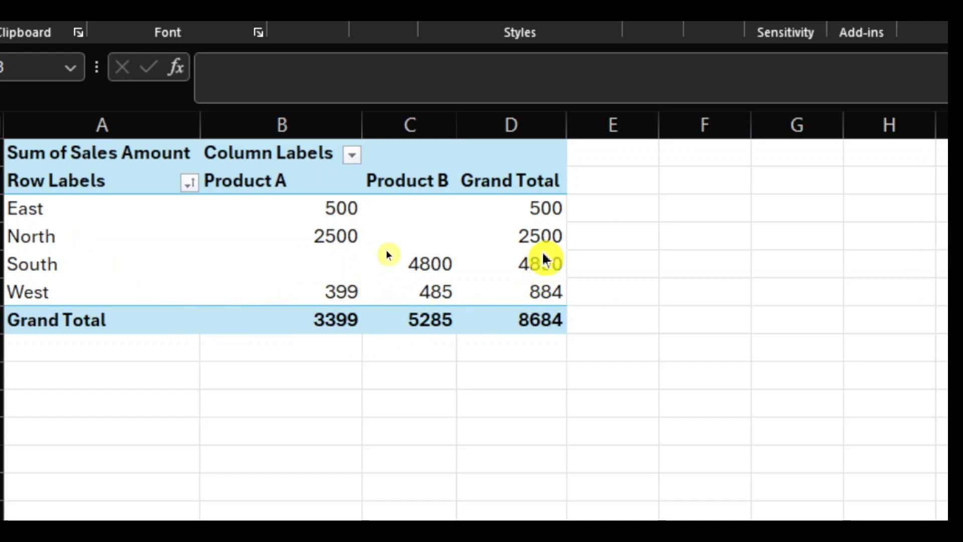
Format the pivot table's sales amount values as Currency with the $ symbol and two decimal places
{"action": "left_click", "coordinate": [327, 238]}
{"action": "left_click", "coordinate": [327, 239]}
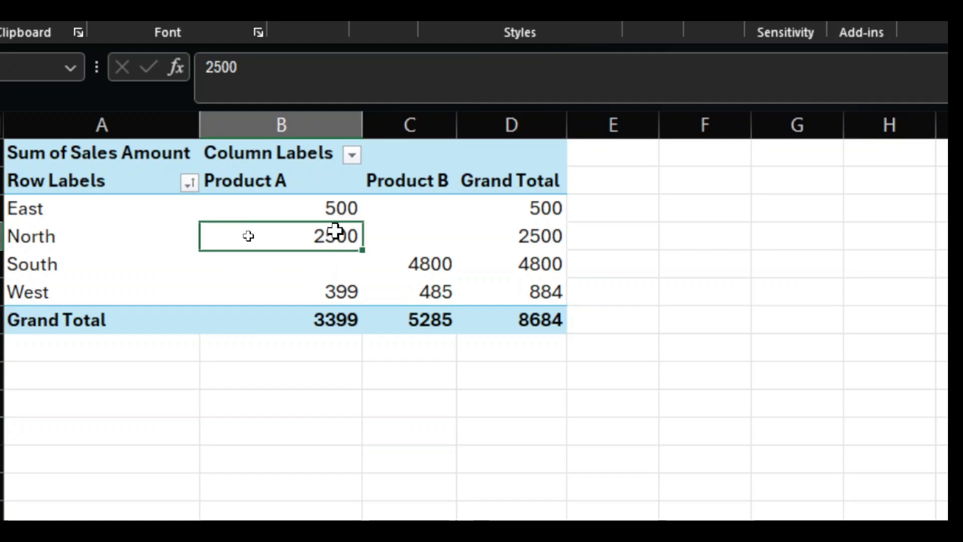
{"action": "right_click", "coordinate": [339, 238]}
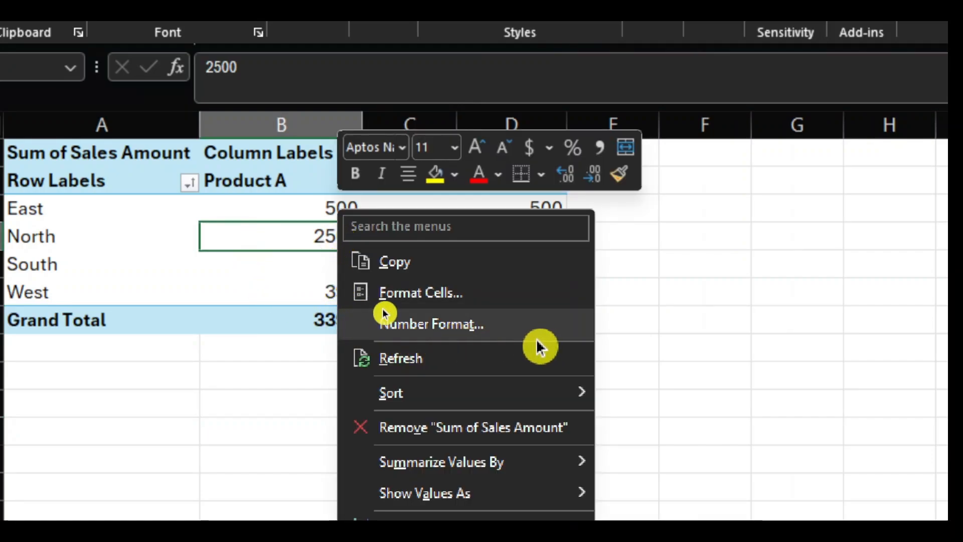
{"action": "left_click", "coordinate": [461, 326]}
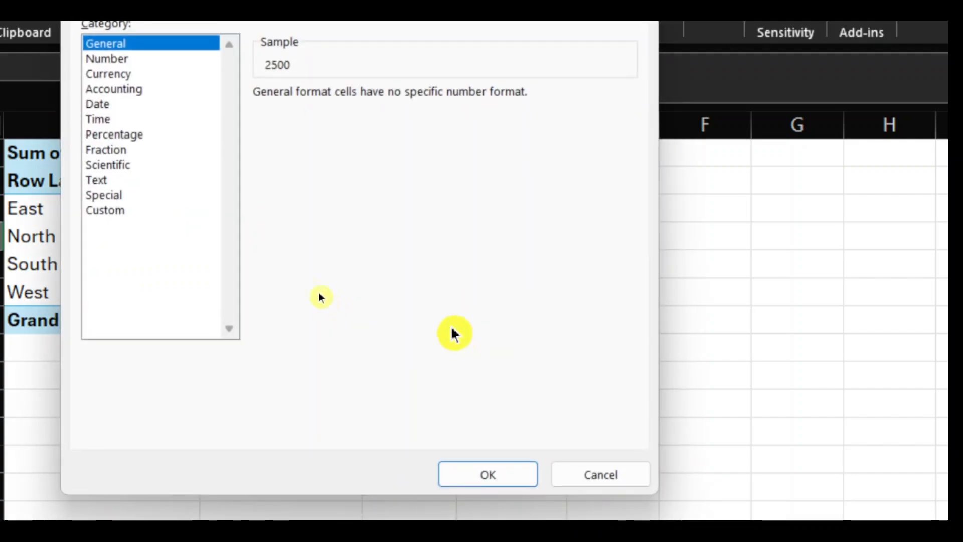
{"action": "left_click", "coordinate": [110, 81]}
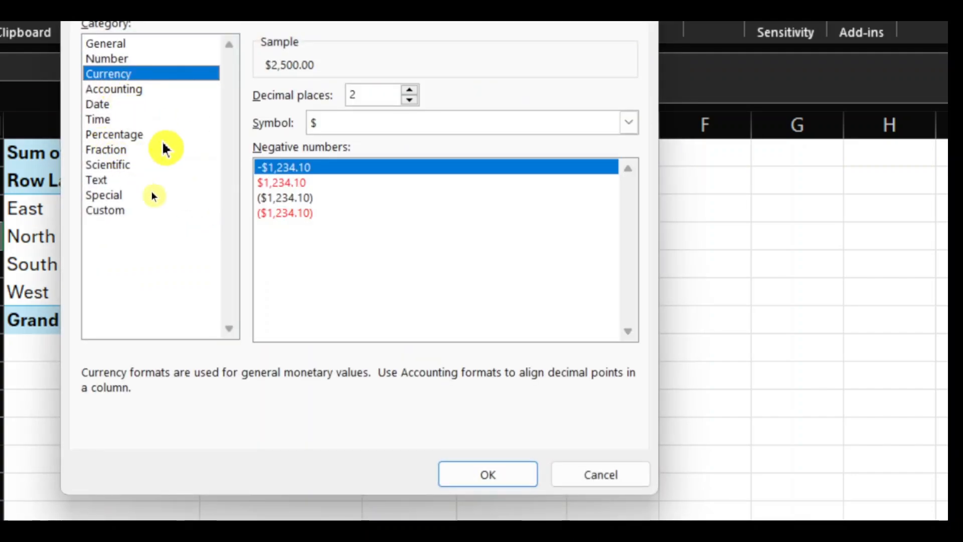
{"action": "left_click", "coordinate": [492, 479]}
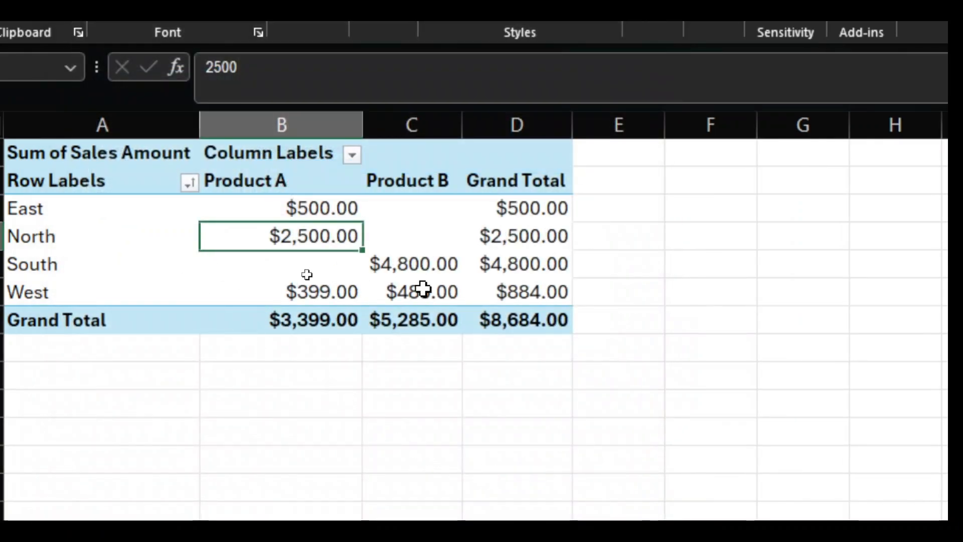
Sort the pivot table's Region rows in descending order by Sum of Sales Amount
{"action": "mouse_move", "coordinate": [423, 289]}
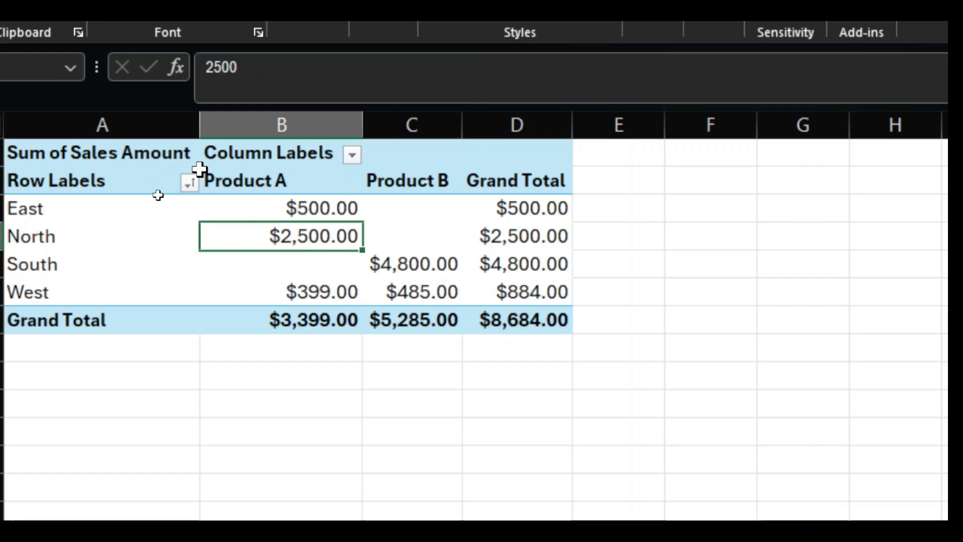
{"action": "left_click", "coordinate": [191, 195]}
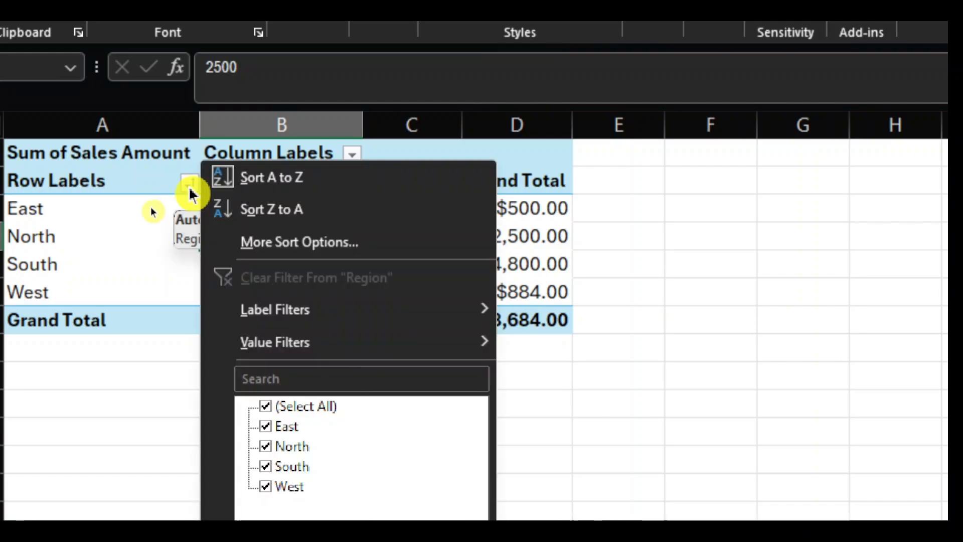
{"action": "left_click", "coordinate": [301, 241]}
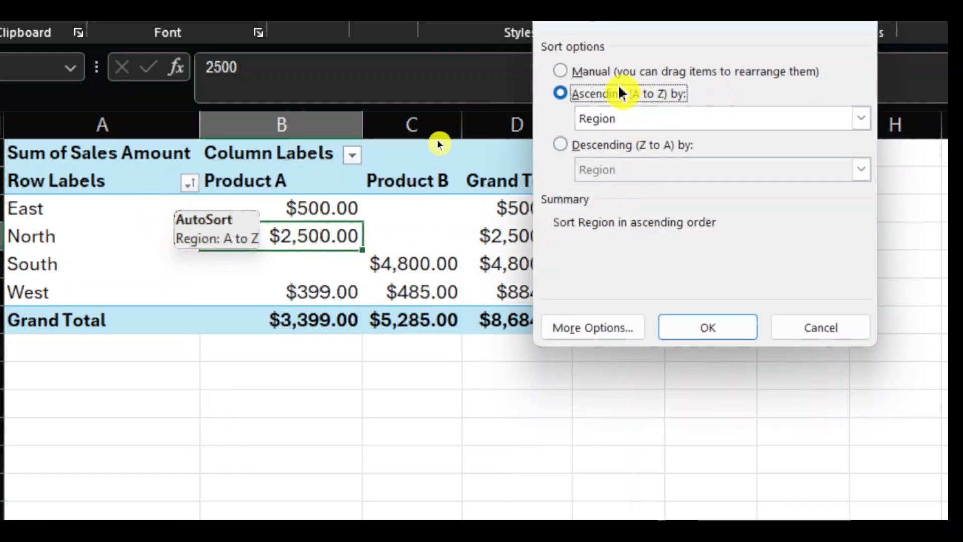
{"action": "left_click", "coordinate": [677, 124]}
{"action": "left_click", "coordinate": [659, 155]}
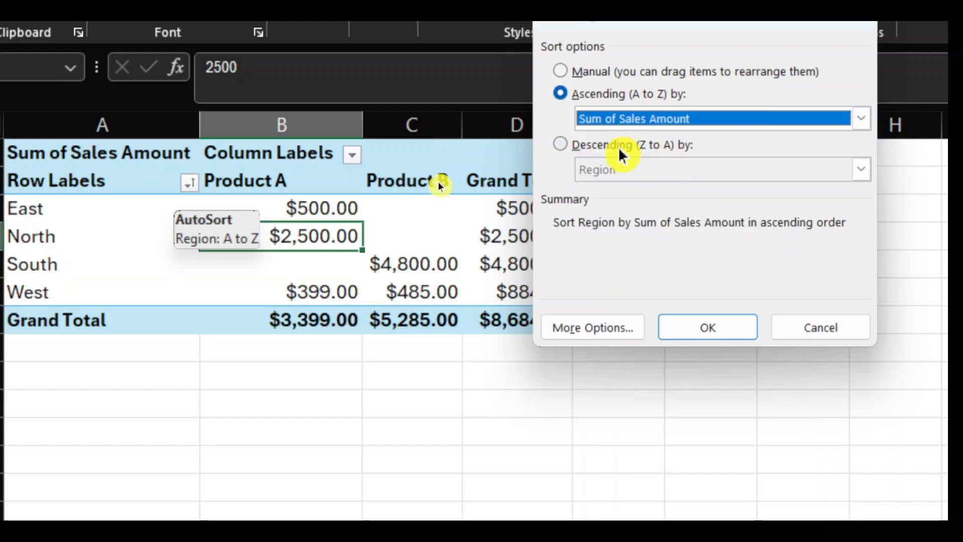
{"action": "left_click", "coordinate": [560, 145]}
{"action": "left_click", "coordinate": [731, 206]}
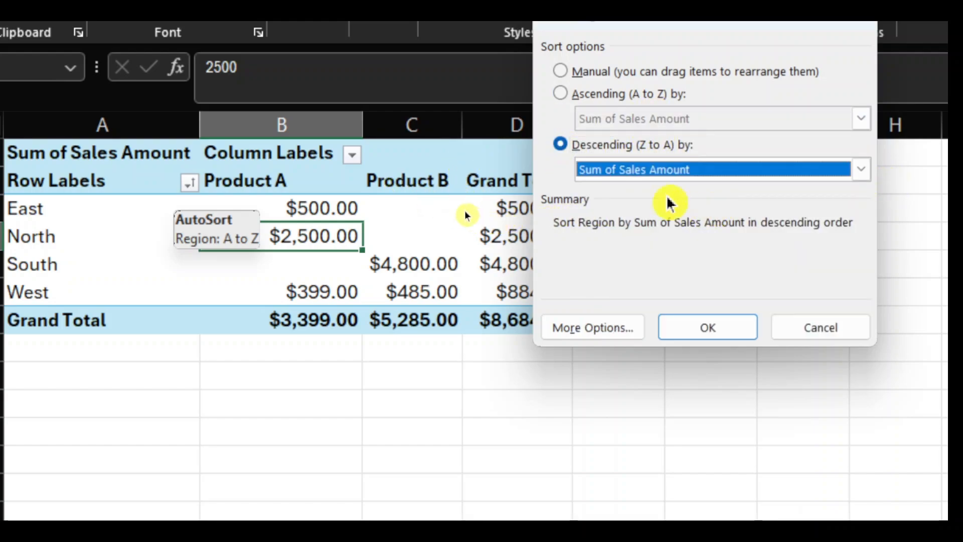
{"action": "left_click", "coordinate": [721, 334]}
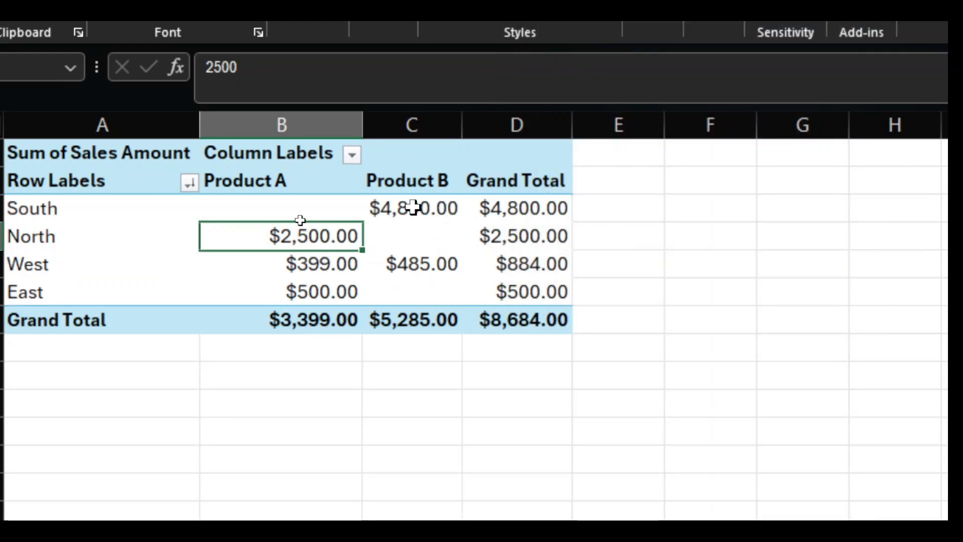
{"action": "mouse_move", "coordinate": [412, 206]}
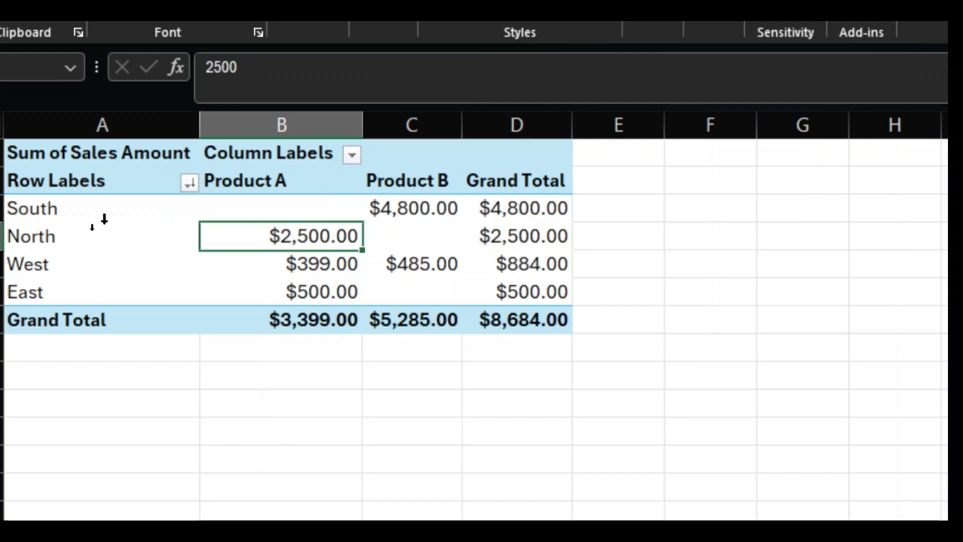
Highlight the region rows' product sales and grand totals greater than 500 using Green Fill with Dark Green Text
{"action": "left_click_drag", "start_coordinate": [260, 210], "coordinate": [512, 283]}
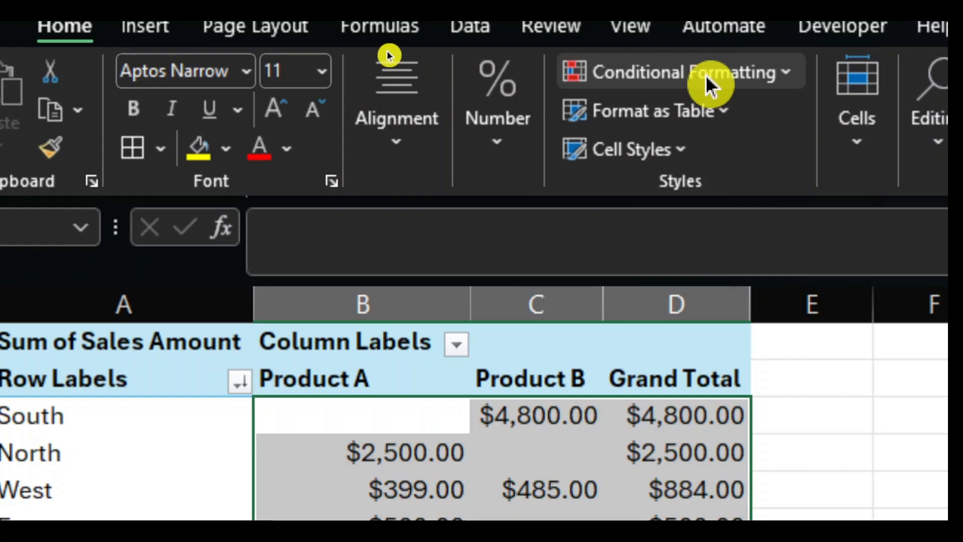
{"action": "left_click", "coordinate": [787, 78]}
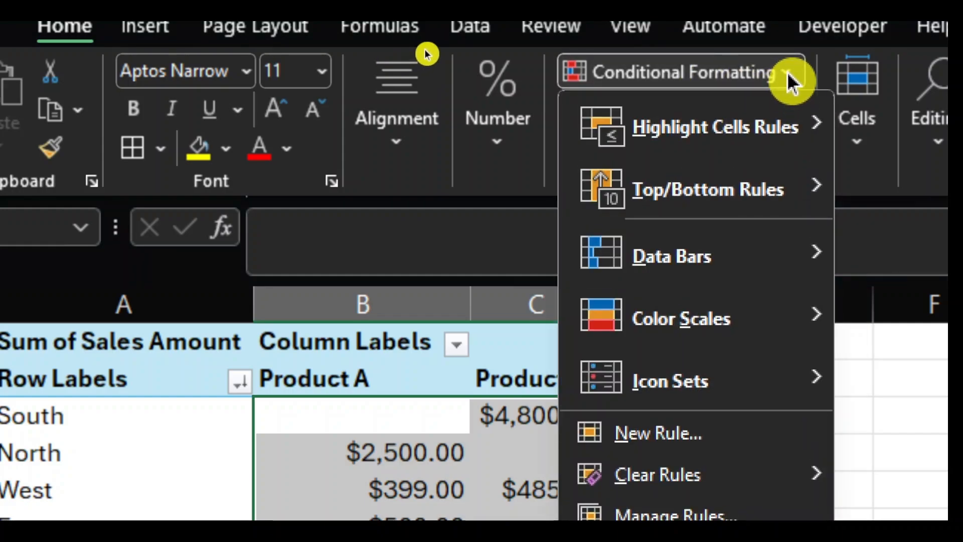
{"action": "mouse_move", "coordinate": [801, 134]}
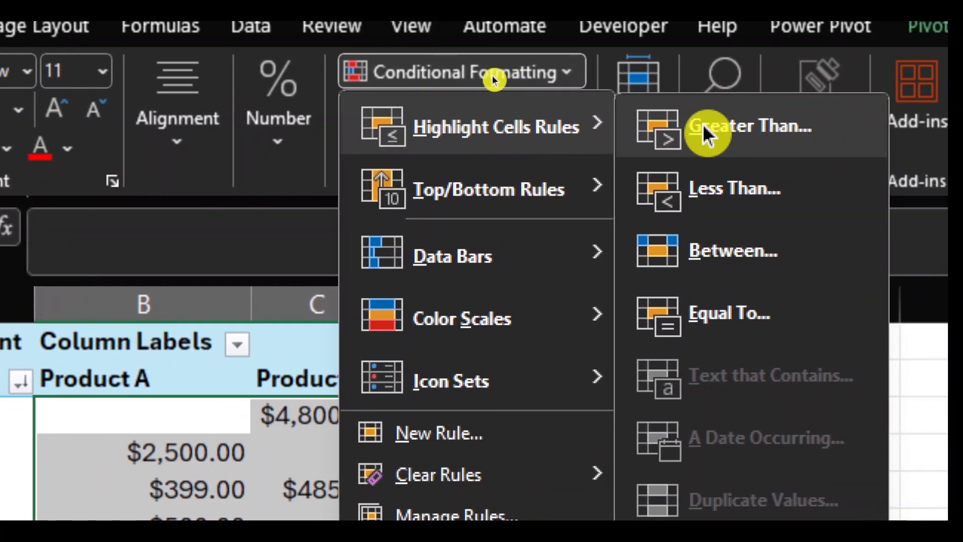
{"action": "left_click", "coordinate": [703, 125]}
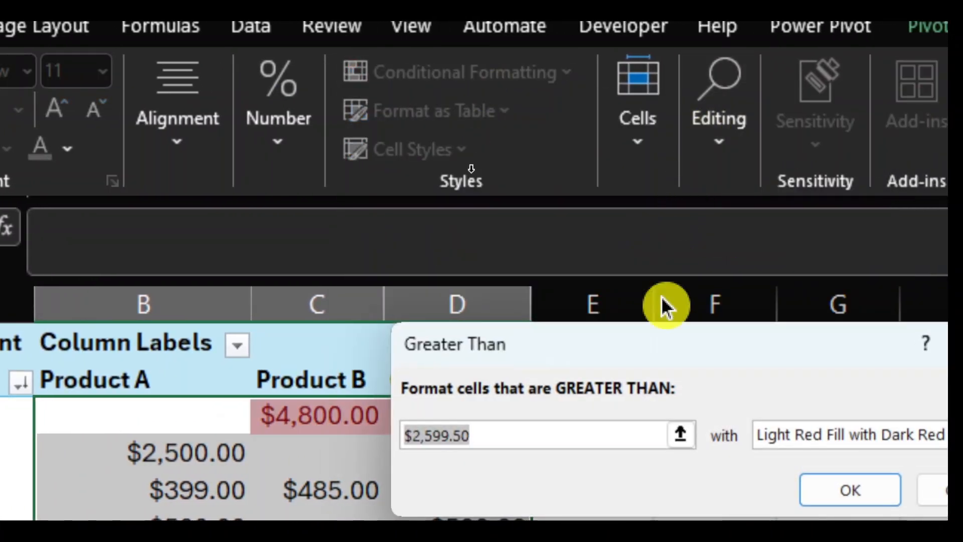
{"action": "type", "text": "500"}
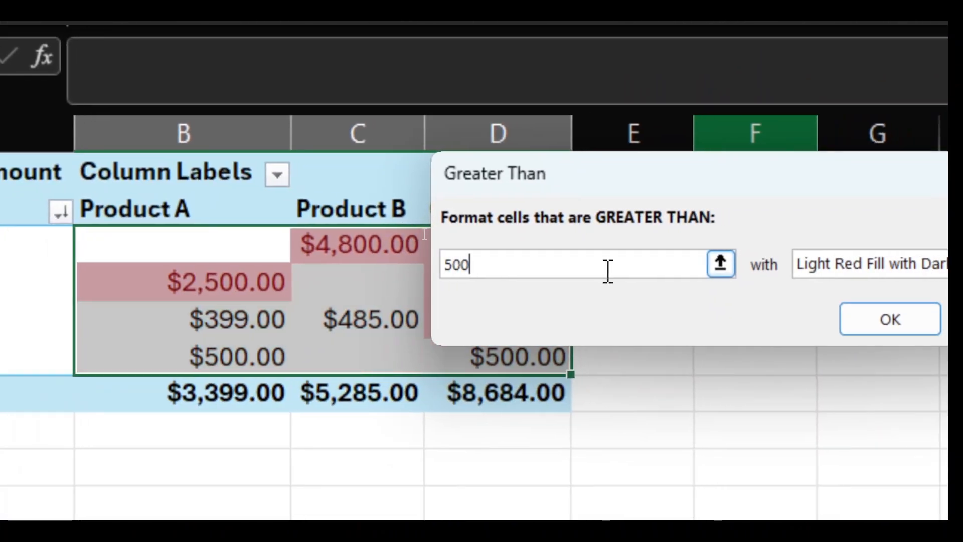
{"action": "left_click", "coordinate": [877, 266]}
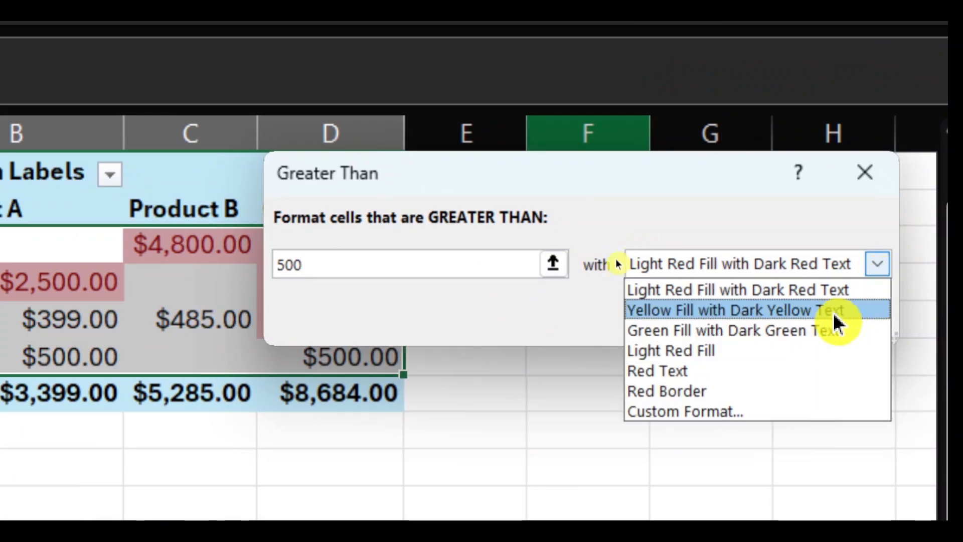
{"action": "left_click", "coordinate": [738, 331]}
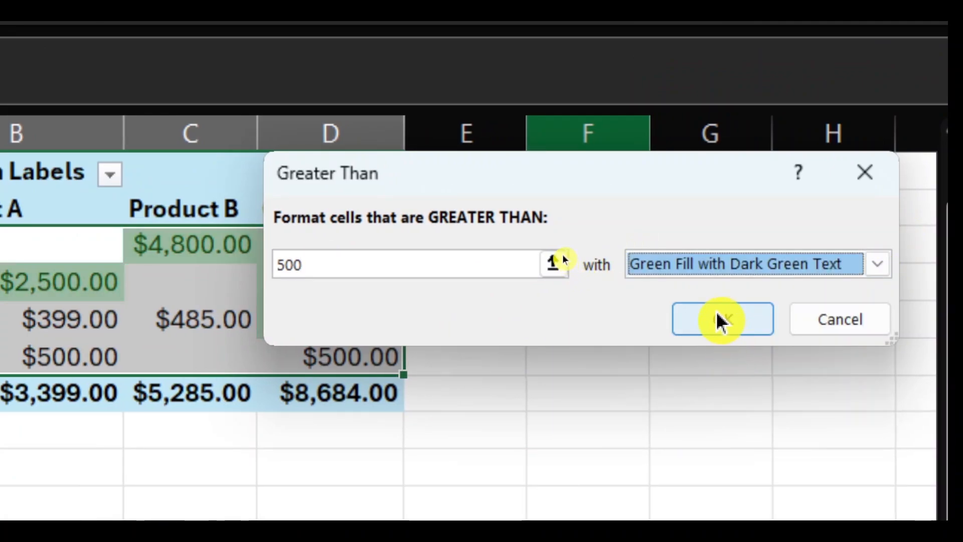
{"action": "left_click", "coordinate": [721, 319]}
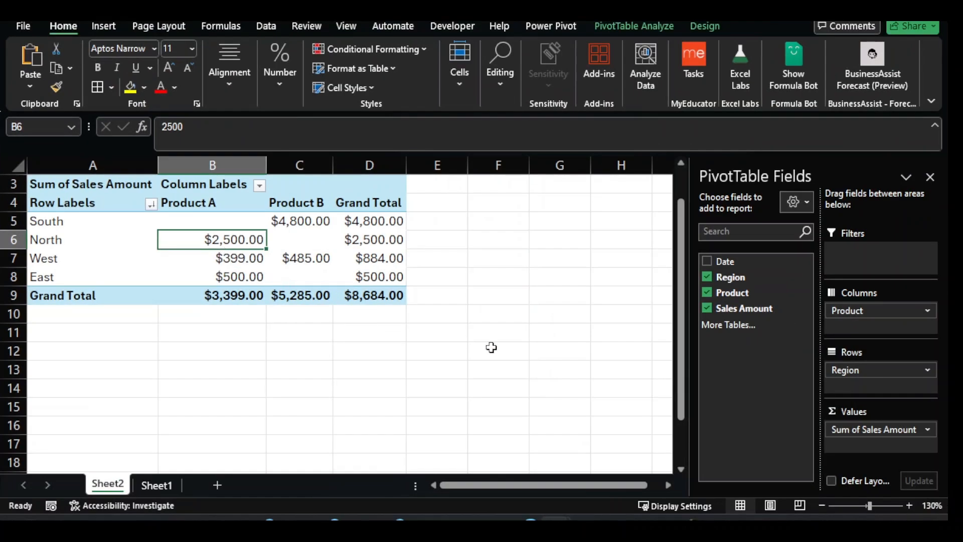
Add the Date field to the pivot table's Filters area and view the dates it offers for filtering
{"action": "left_click_drag", "start_coordinate": [748, 262], "coordinate": [867, 251]}
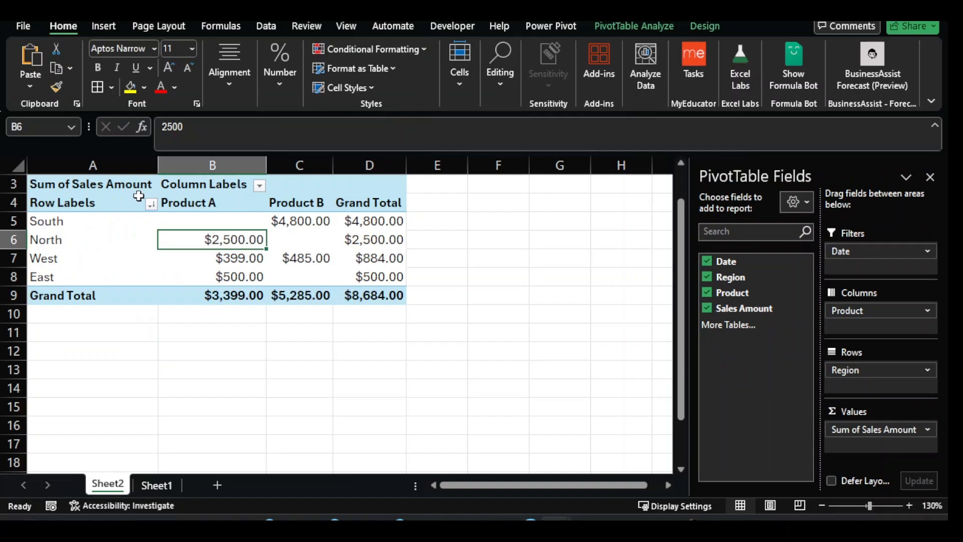
{"action": "scroll", "coordinate": [184, 216], "scroll_direction": "up", "scroll_amount": 1}
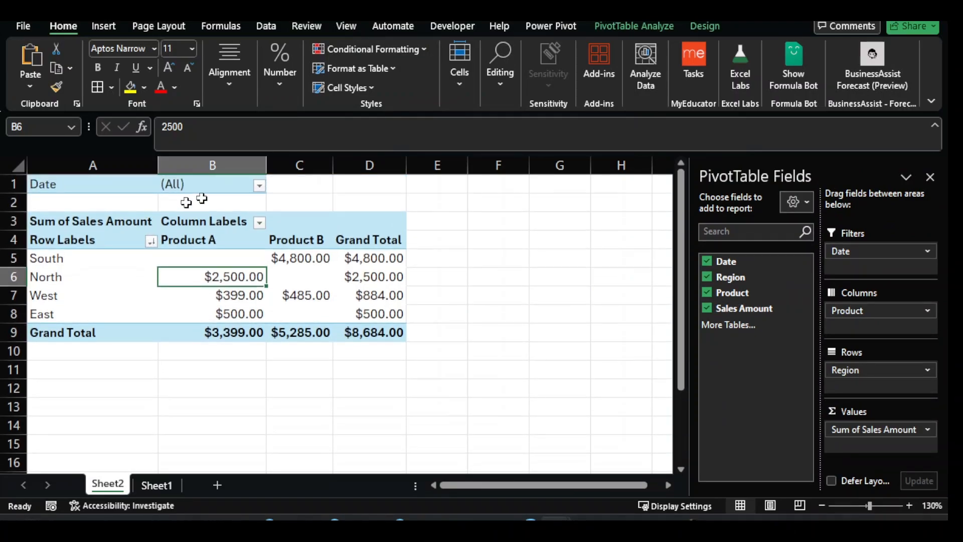
{"action": "left_click", "coordinate": [259, 185]}
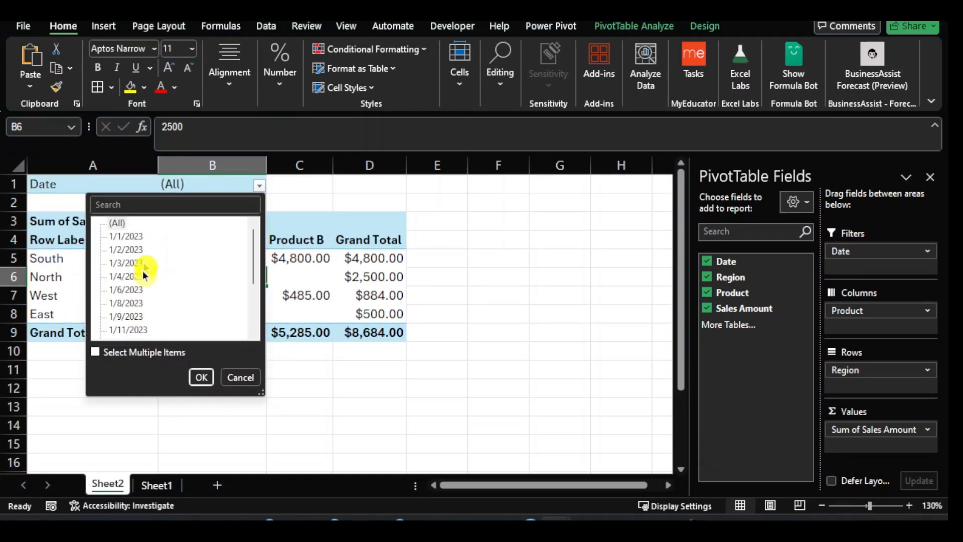
{"action": "left_click", "coordinate": [478, 267]}
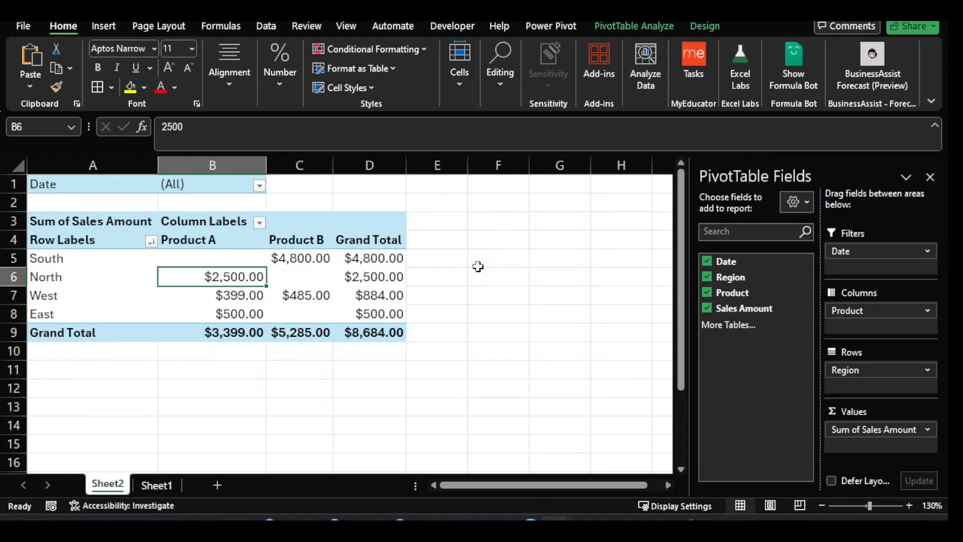
{"action": "left_click", "coordinate": [286, 275]}
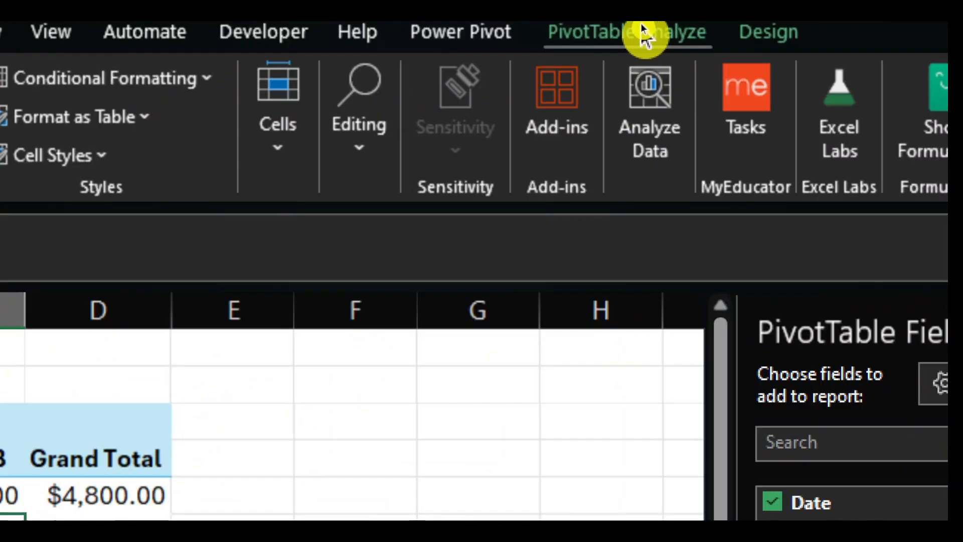
Insert slicers for the Region and Product fields of the pivot table
{"action": "left_click", "coordinate": [642, 24]}
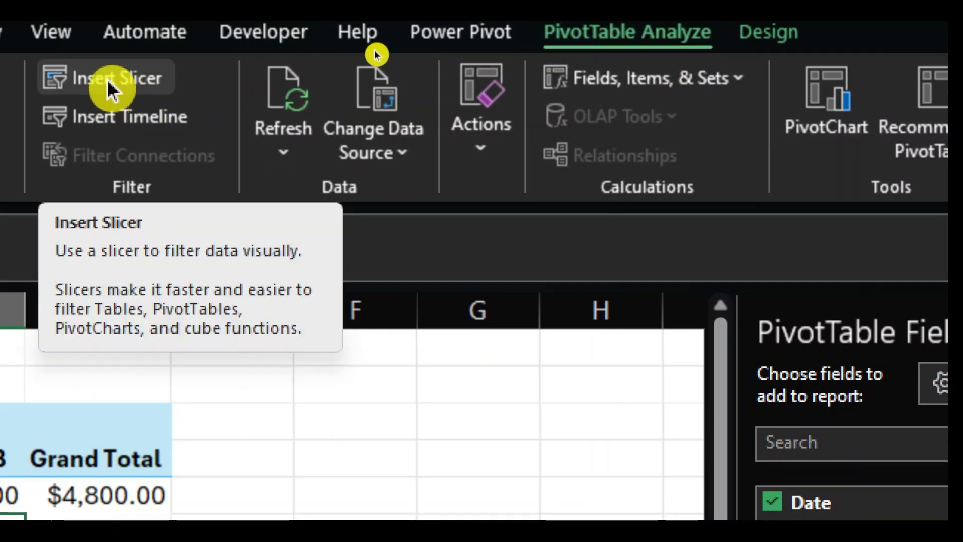
{"action": "left_click", "coordinate": [107, 79]}
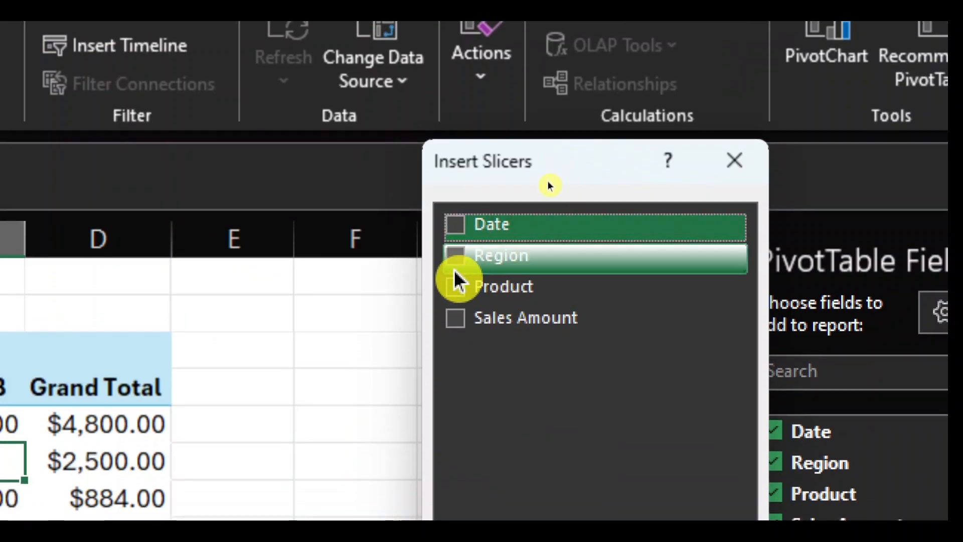
{"action": "left_click", "coordinate": [457, 257]}
{"action": "left_click", "coordinate": [456, 287]}
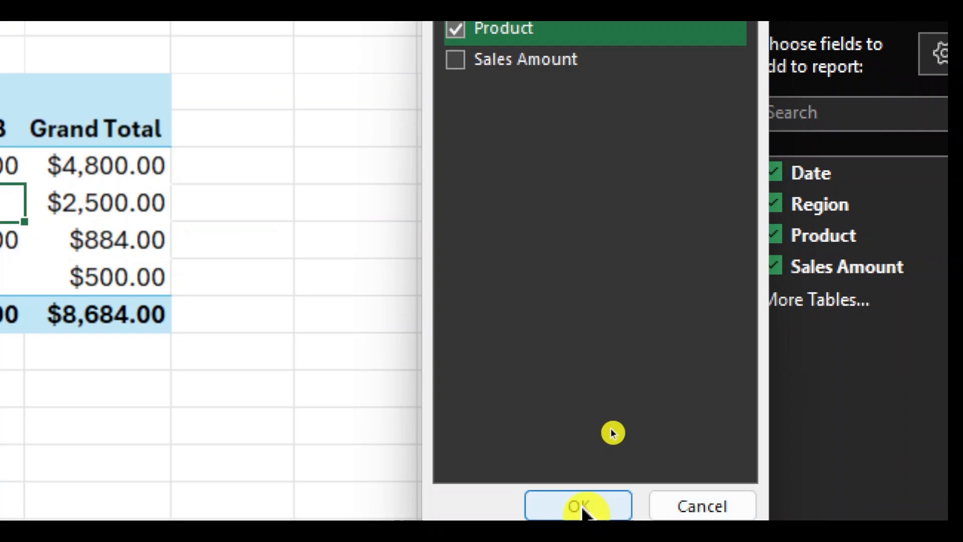
{"action": "left_click", "coordinate": [554, 504]}
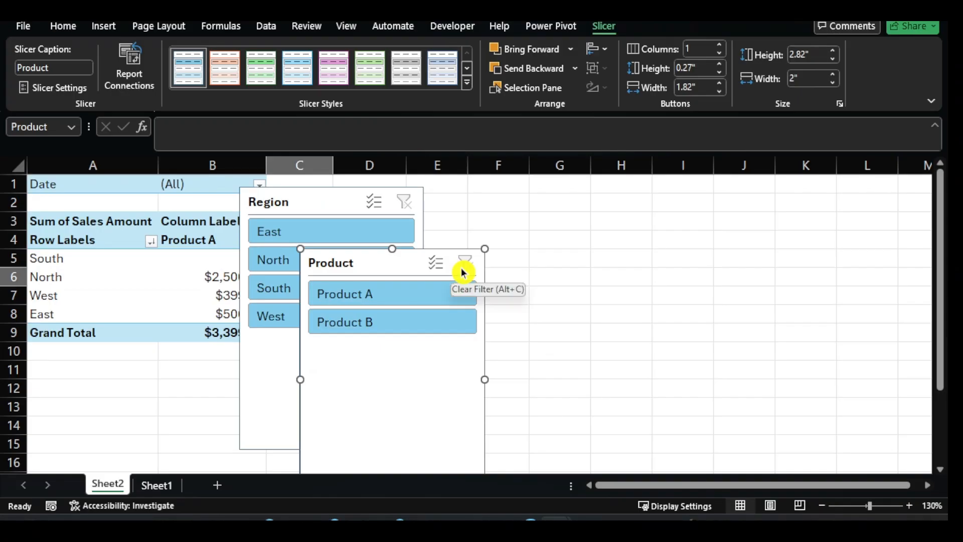
Place the Region and Product slicers side by side and shorten both to about 1.7" high
{"action": "left_click_drag", "start_coordinate": [385, 265], "coordinate": [549, 204]}
{"action": "left_click_drag", "start_coordinate": [319, 207], "coordinate": [351, 201]}
{"action": "left_click_drag", "start_coordinate": [365, 448], "coordinate": [379, 348]}
{"action": "left_click", "coordinate": [579, 438]}
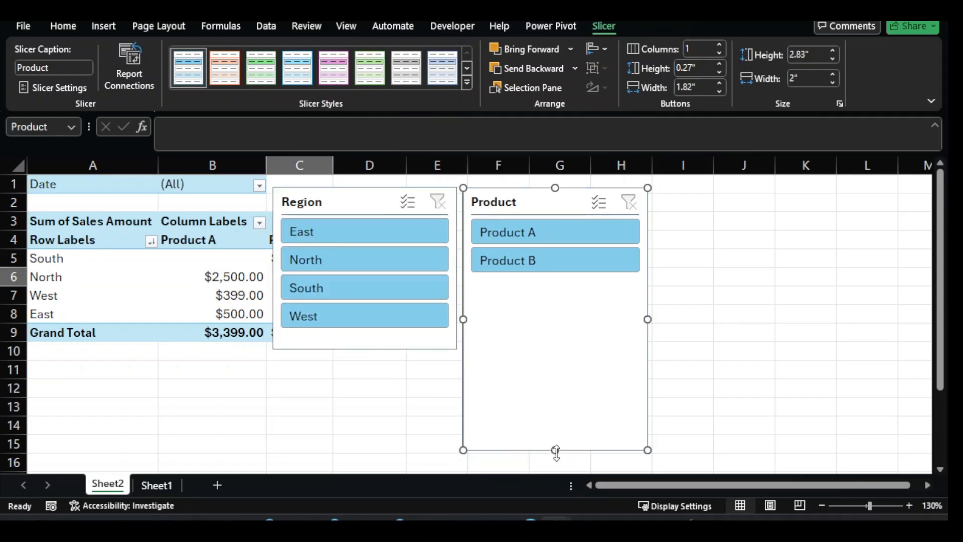
{"action": "left_click_drag", "start_coordinate": [555, 451], "coordinate": [555, 344]}
Move both slicers clear of the pivot table, with Region over columns F to H and Product over columns I to L
{"action": "left_click_drag", "start_coordinate": [531, 198], "coordinate": [586, 206]}
{"action": "left_click_drag", "start_coordinate": [366, 196], "coordinate": [451, 201]}
{"action": "left_click_drag", "start_coordinate": [607, 204], "coordinate": [724, 203]}
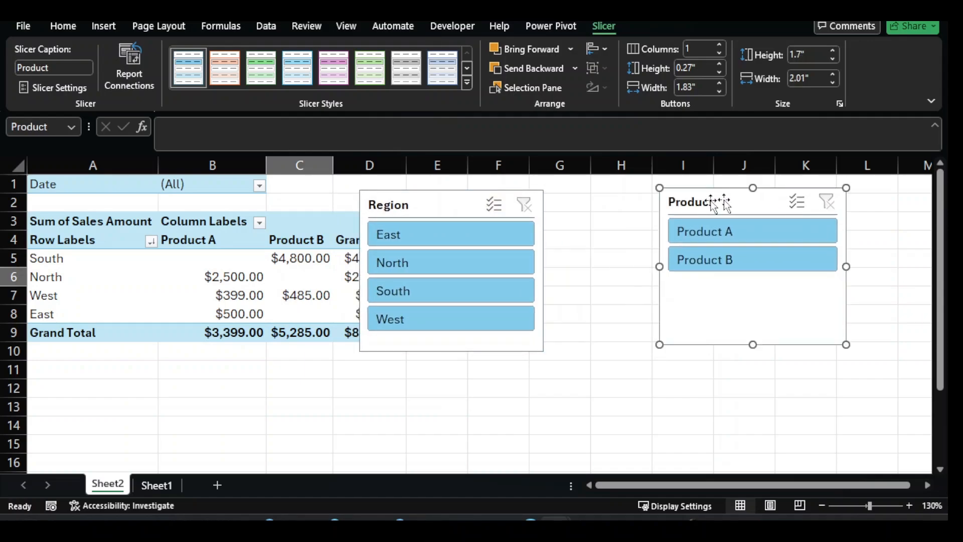
{"action": "left_click_drag", "start_coordinate": [445, 201], "coordinate": [550, 195]}
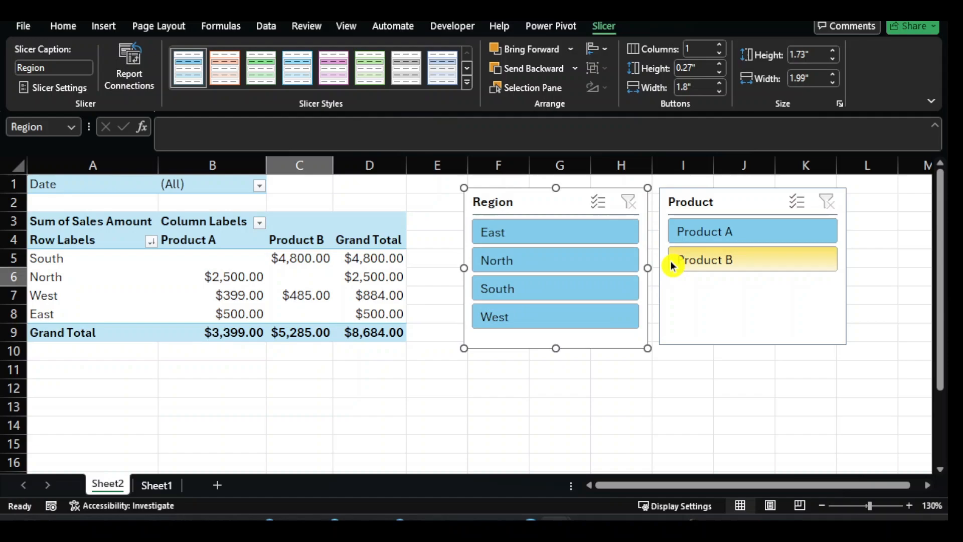
Filter the pivot table by East, North, South and West in turn with the Region slicer, then go back through South to North
{"action": "left_click", "coordinate": [526, 236]}
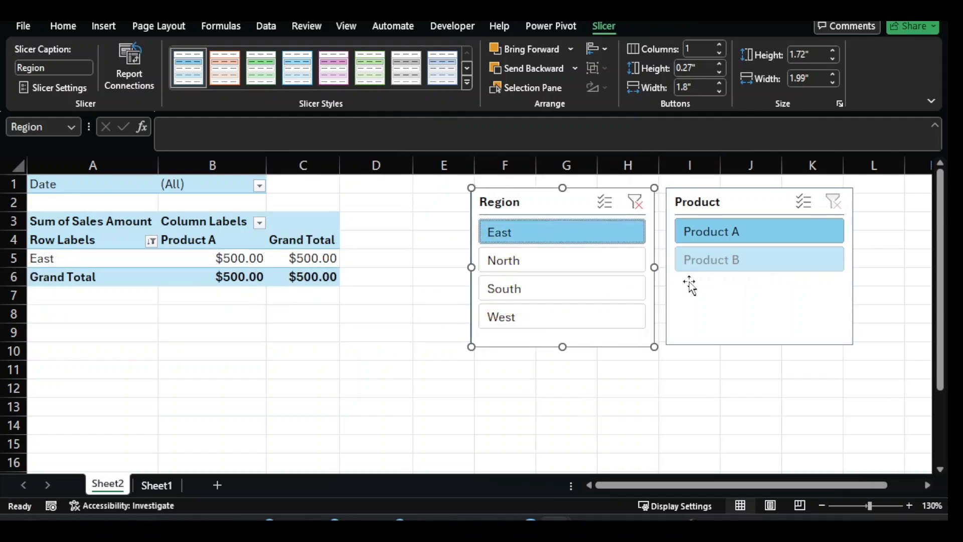
{"action": "left_click", "coordinate": [527, 266]}
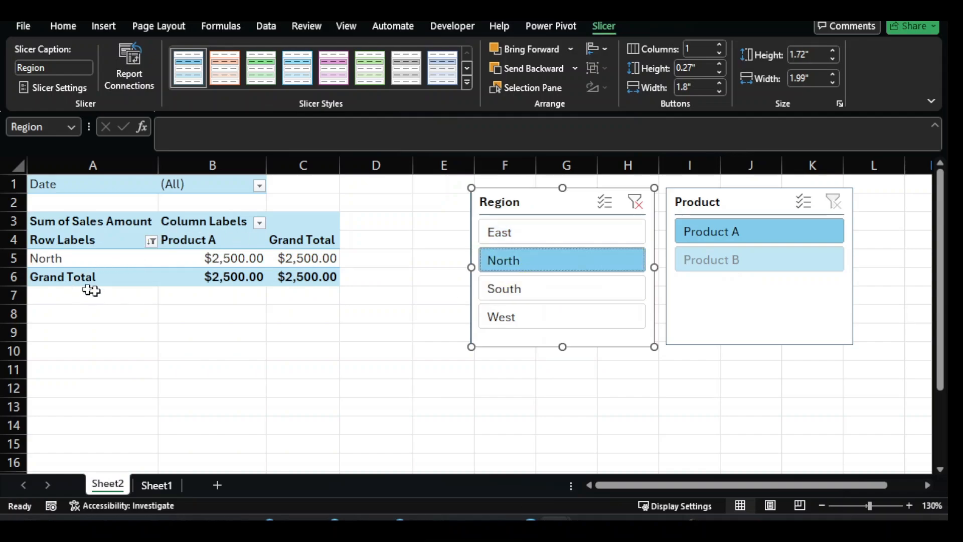
{"action": "left_click", "coordinate": [534, 291]}
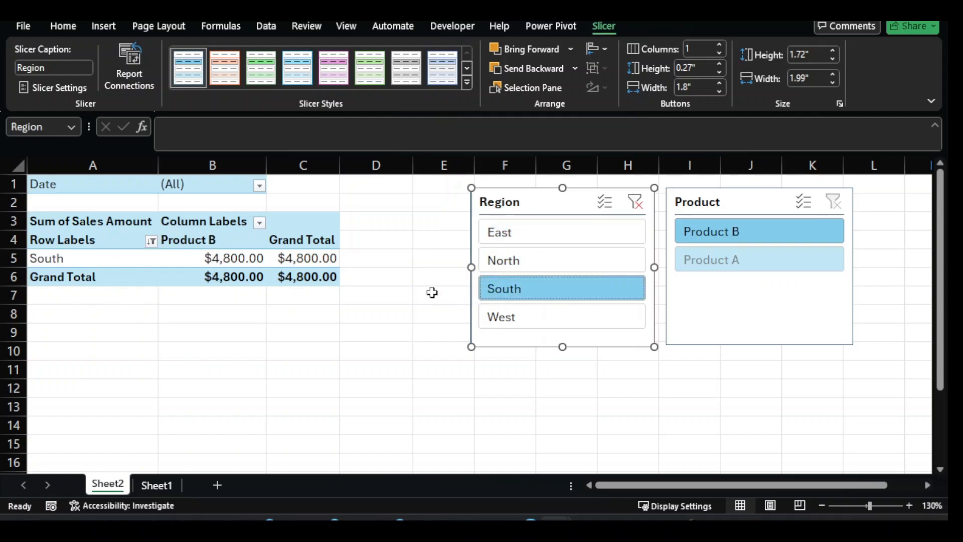
{"action": "left_click", "coordinate": [535, 315]}
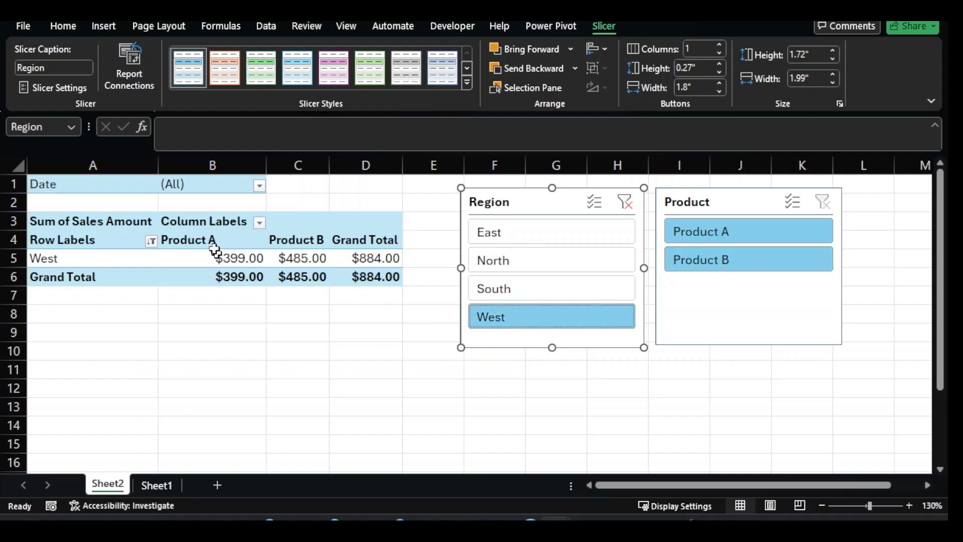
{"action": "left_click", "coordinate": [514, 290]}
{"action": "left_click", "coordinate": [522, 266]}
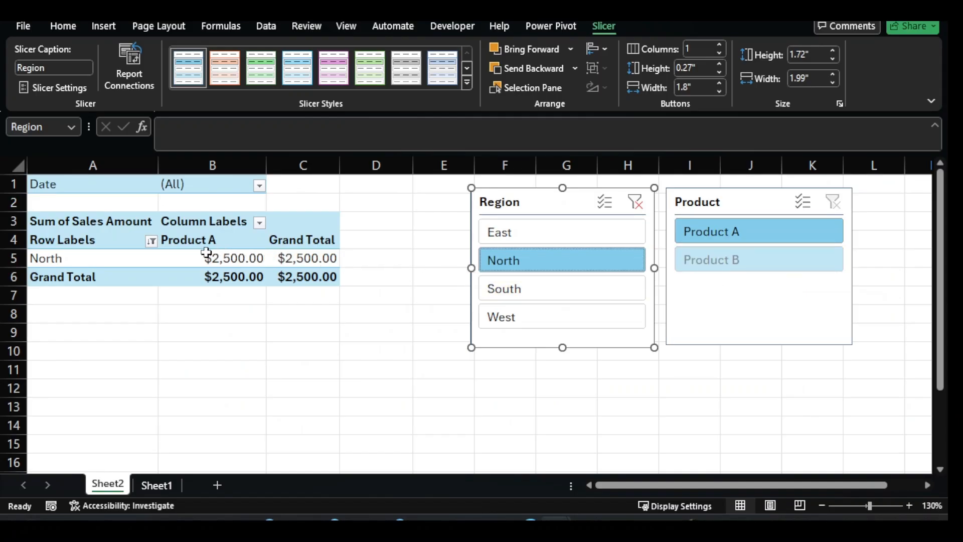
{"action": "mouse_move", "coordinate": [206, 252]}
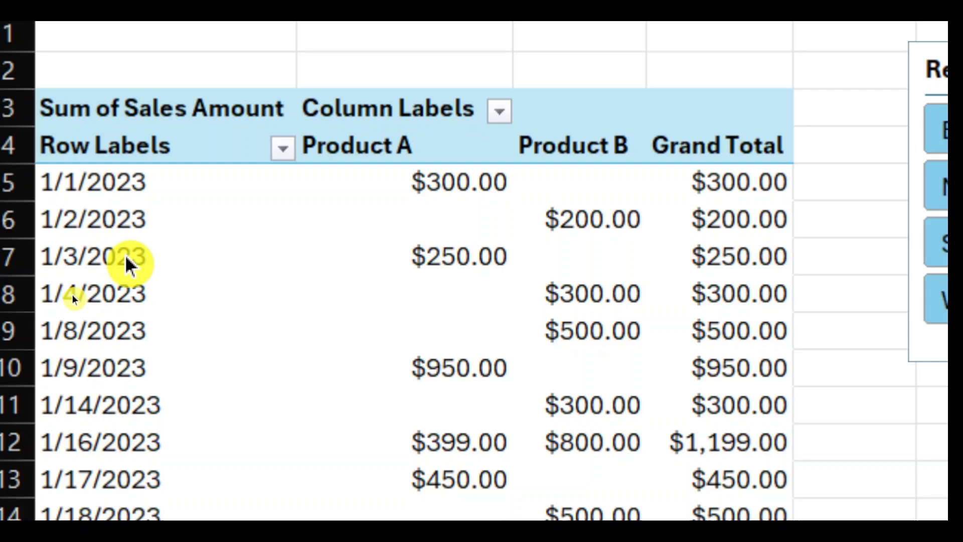
Open the Grouping options for the pivot table's date row labels
{"action": "left_click", "coordinate": [91, 330]}
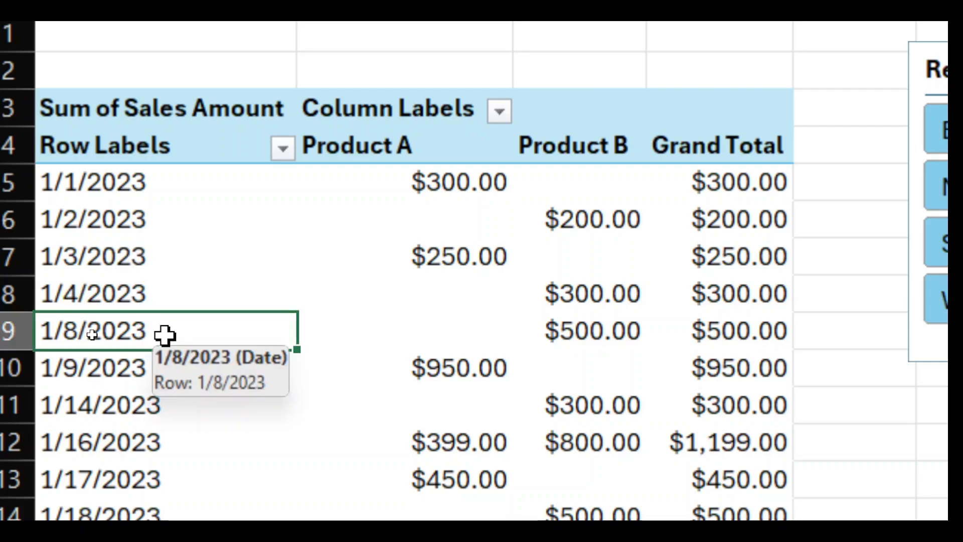
{"action": "right_click", "coordinate": [168, 345]}
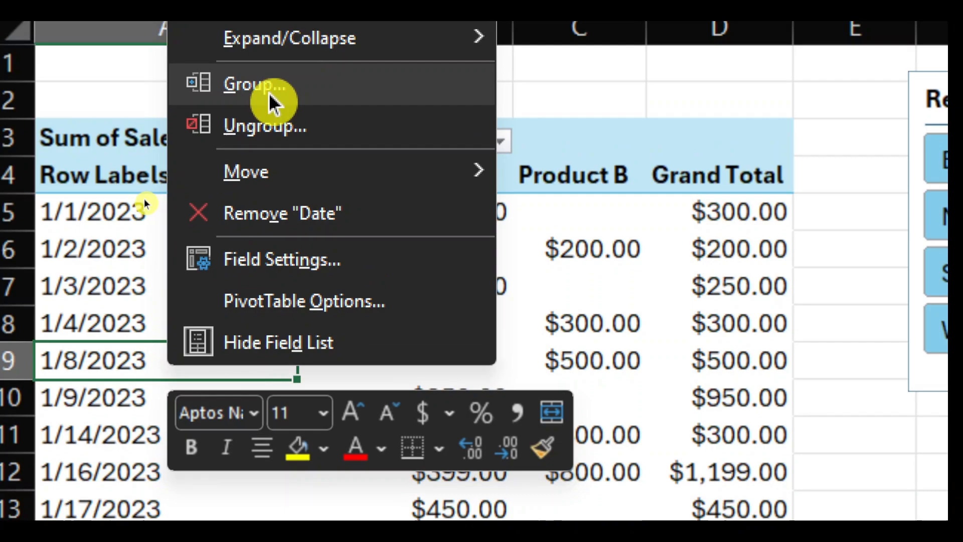
{"action": "left_click", "coordinate": [267, 70]}
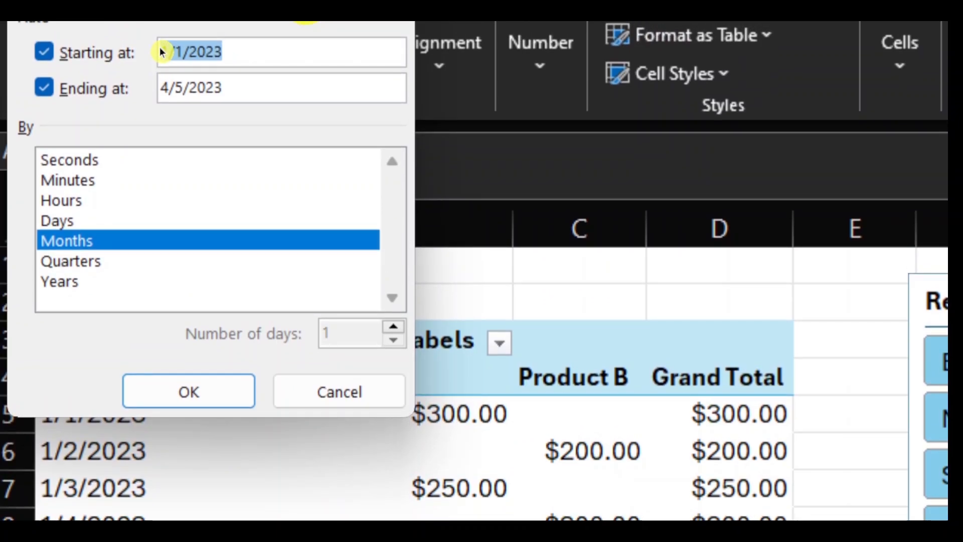
Try out Days, Months, Quarters and Years as grouping intervals for the dates
{"action": "left_click", "coordinate": [76, 221]}
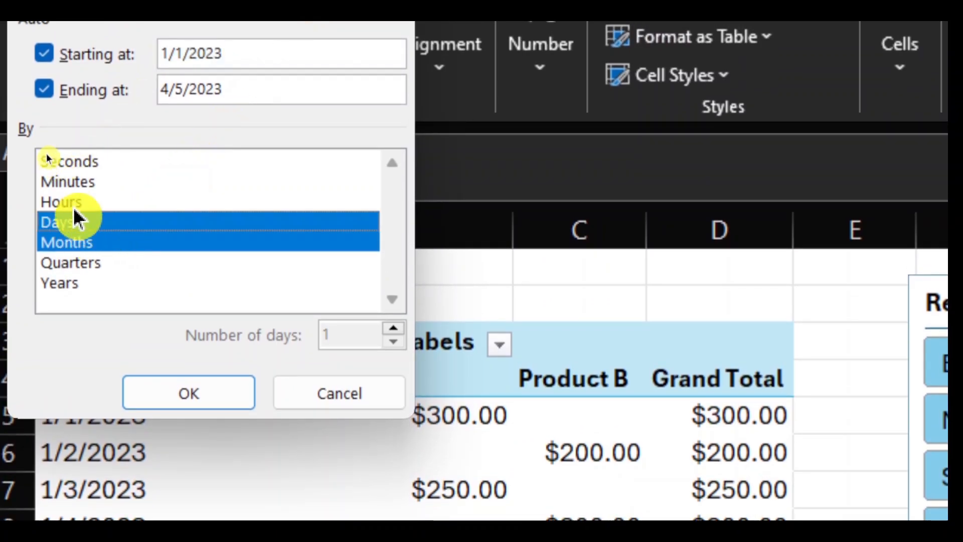
{"action": "left_click", "coordinate": [76, 221]}
{"action": "left_click", "coordinate": [79, 259]}
{"action": "left_click", "coordinate": [80, 222]}
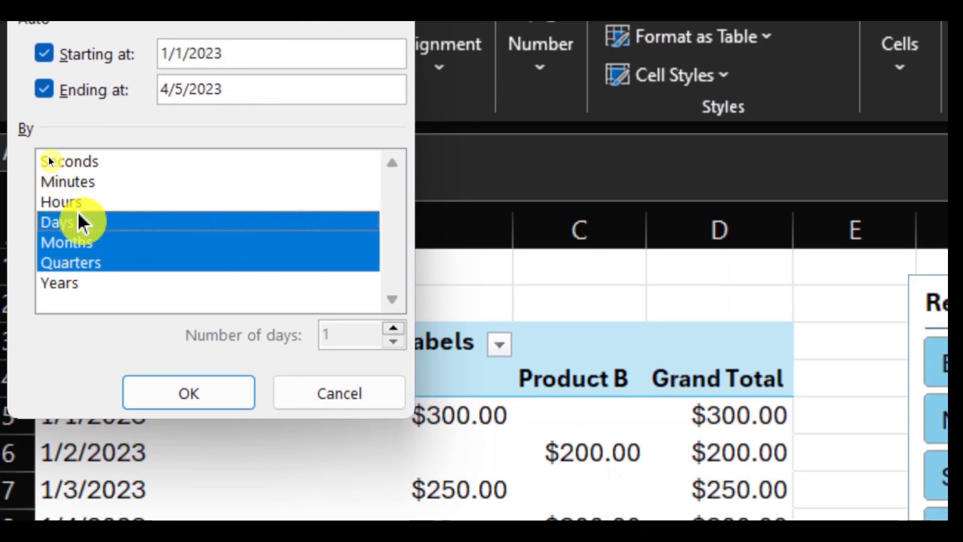
{"action": "left_click", "coordinate": [76, 241]}
{"action": "left_click", "coordinate": [76, 262]}
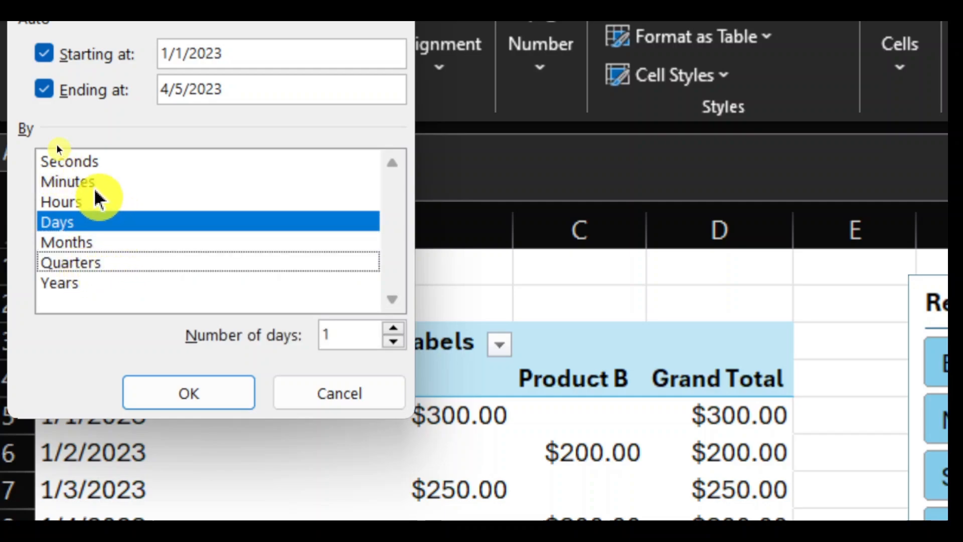
{"action": "left_click", "coordinate": [83, 283]}
{"action": "left_click", "coordinate": [102, 224]}
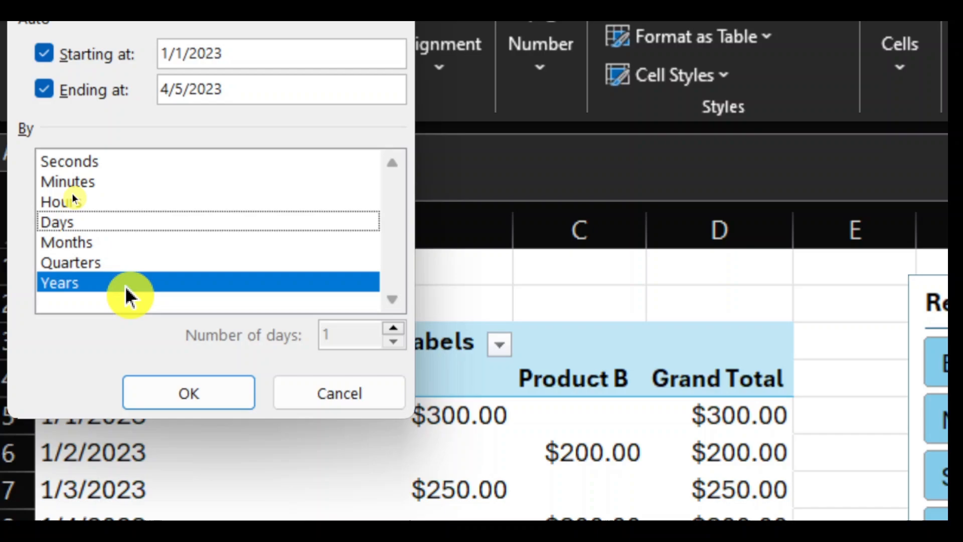
Group the pivot table's date rows by Months only
{"action": "left_click", "coordinate": [100, 243]}
{"action": "left_click", "coordinate": [103, 286]}
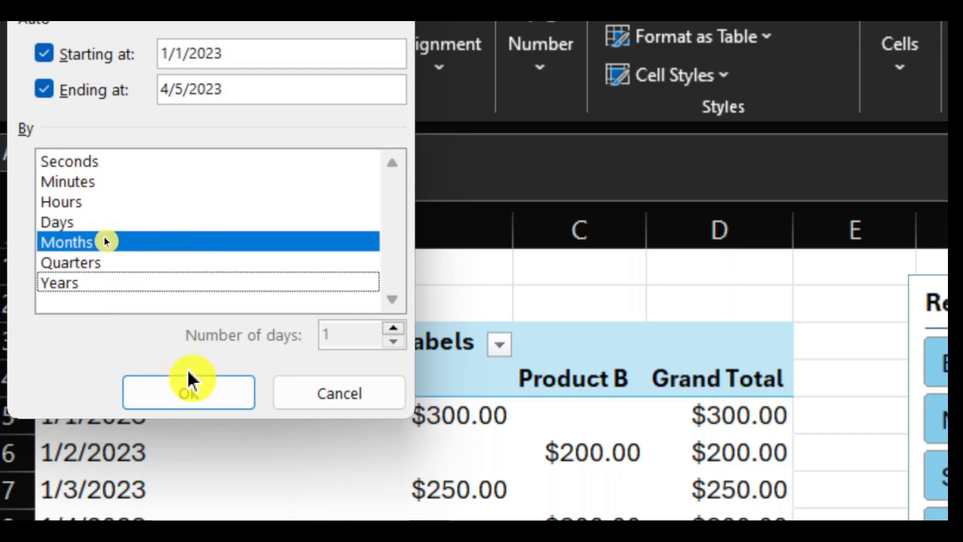
{"action": "left_click", "coordinate": [214, 402]}
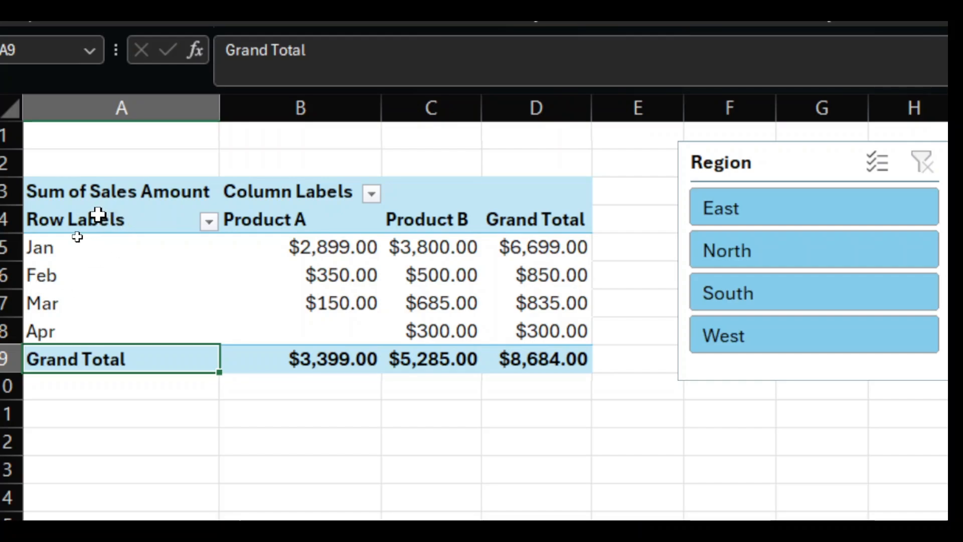
Select the Jan to Apr row labels and review their grouping settings without changing them
{"action": "left_click", "coordinate": [98, 249]}
{"action": "left_click_drag", "start_coordinate": [98, 248], "coordinate": [112, 334]}
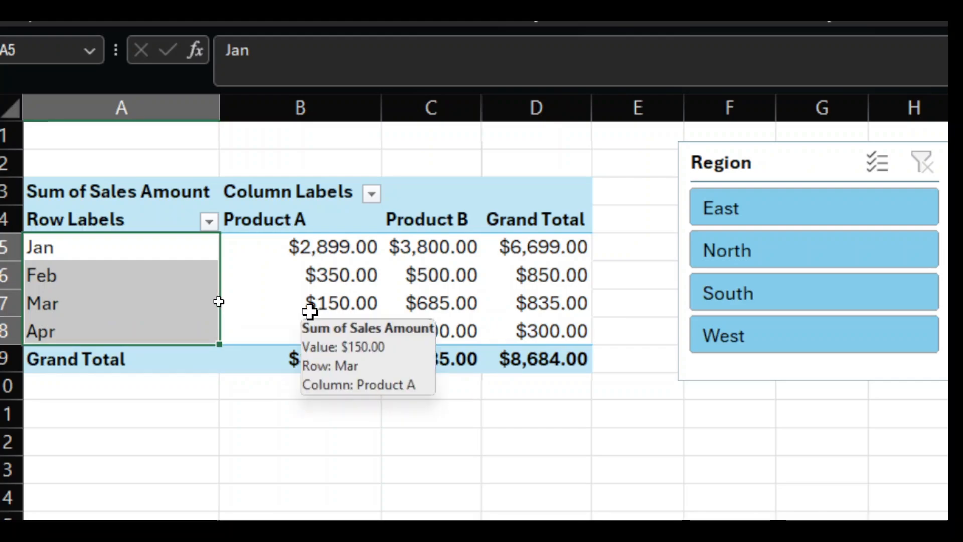
{"action": "right_click", "coordinate": [122, 260]}
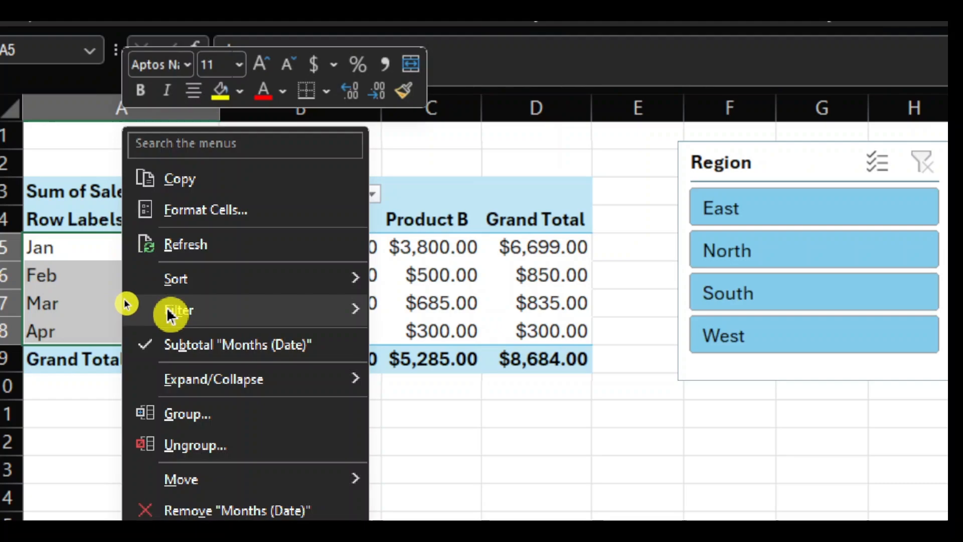
{"action": "left_click", "coordinate": [201, 414]}
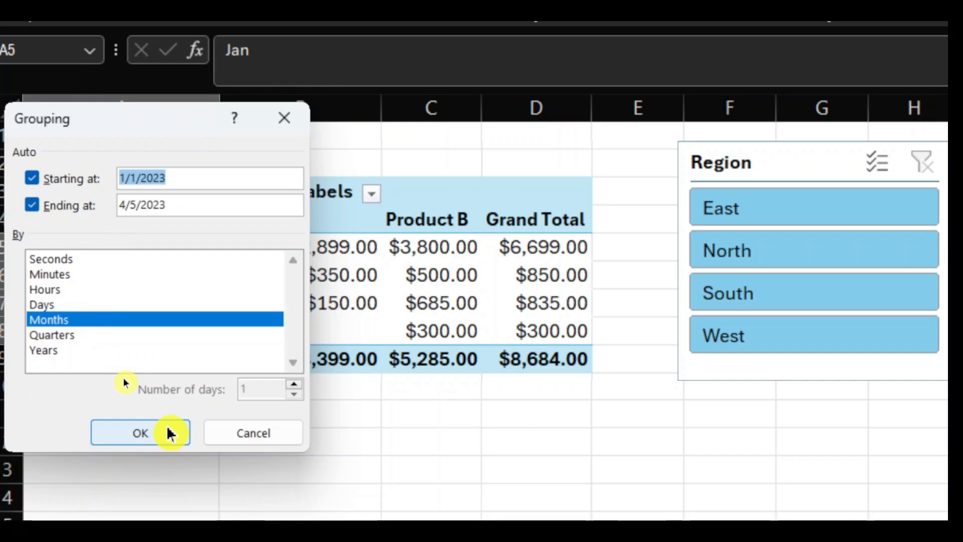
{"action": "left_click", "coordinate": [286, 439]}
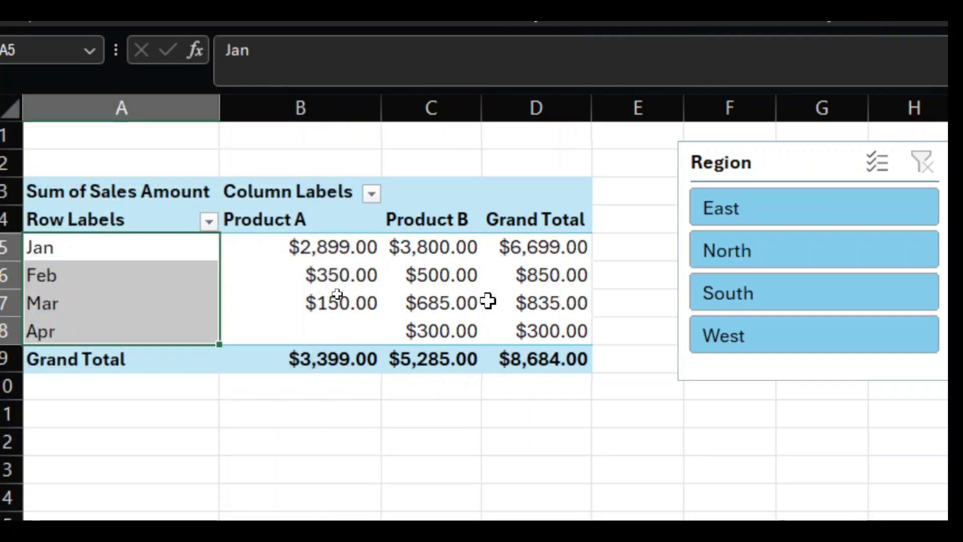
Filter the monthly sales by North, East, South and West with the Region slicer, then clear its filter
{"action": "mouse_move", "coordinate": [488, 300]}
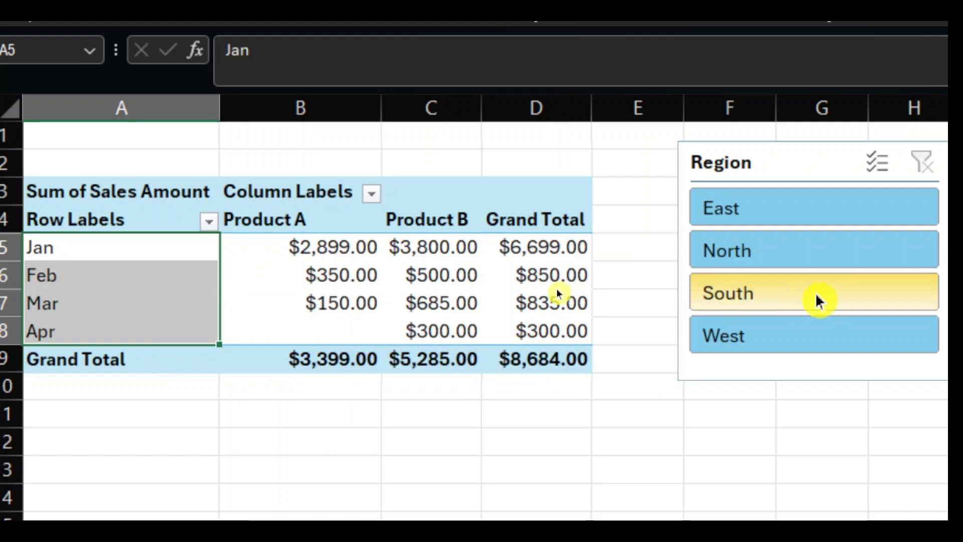
{"action": "left_click", "coordinate": [828, 258]}
{"action": "left_click", "coordinate": [777, 209]}
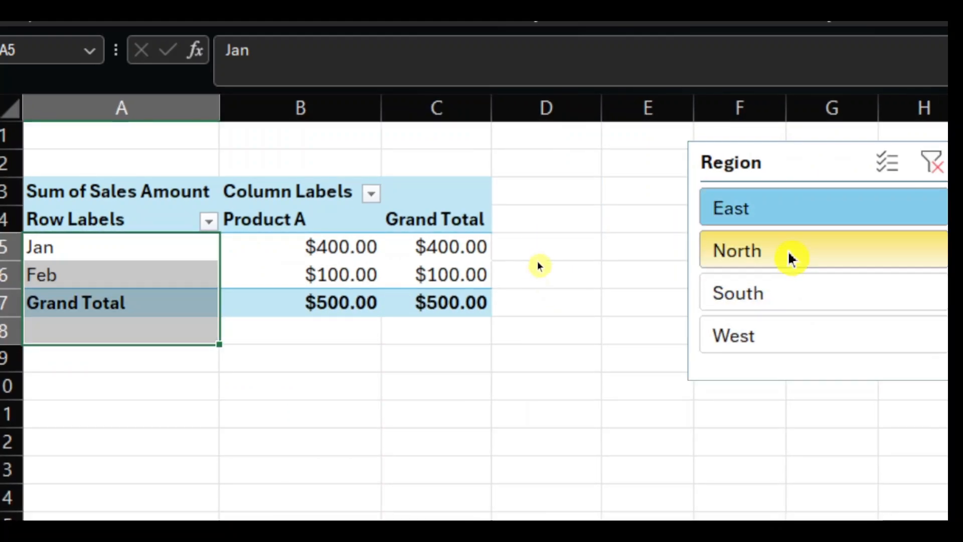
{"action": "left_click", "coordinate": [776, 293]}
{"action": "left_click", "coordinate": [759, 262]}
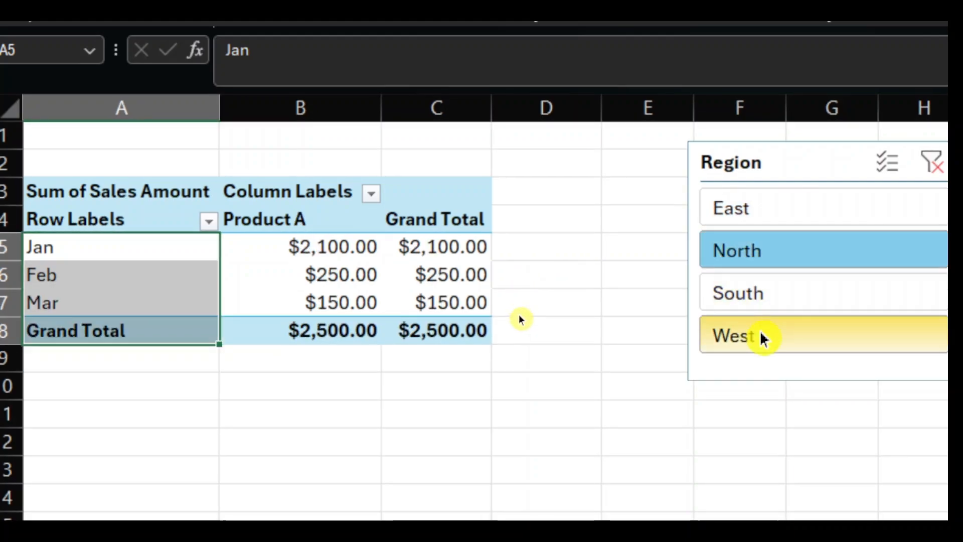
{"action": "left_click", "coordinate": [764, 336]}
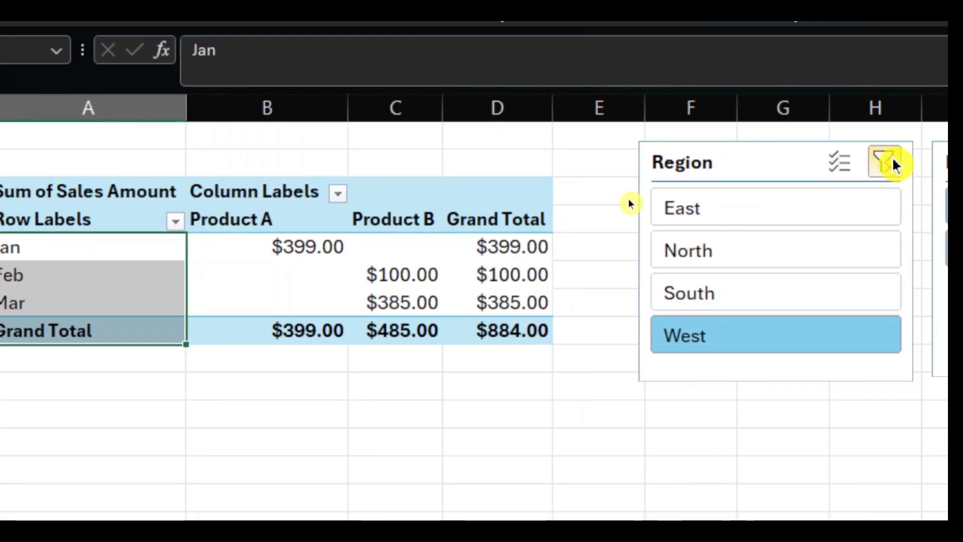
{"action": "left_click", "coordinate": [919, 162]}
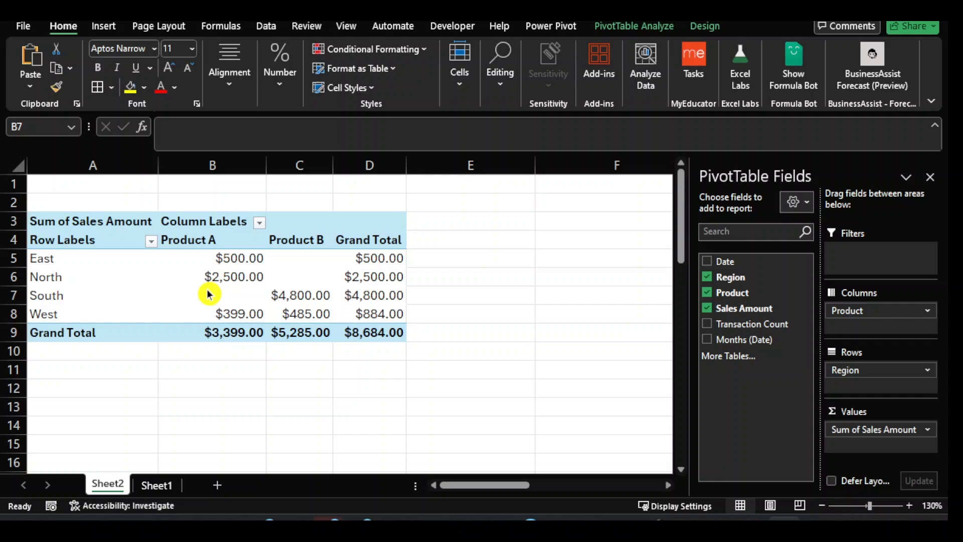
Start a calculated field for the pivot table and name it AverageSales
{"action": "left_click", "coordinate": [209, 294]}
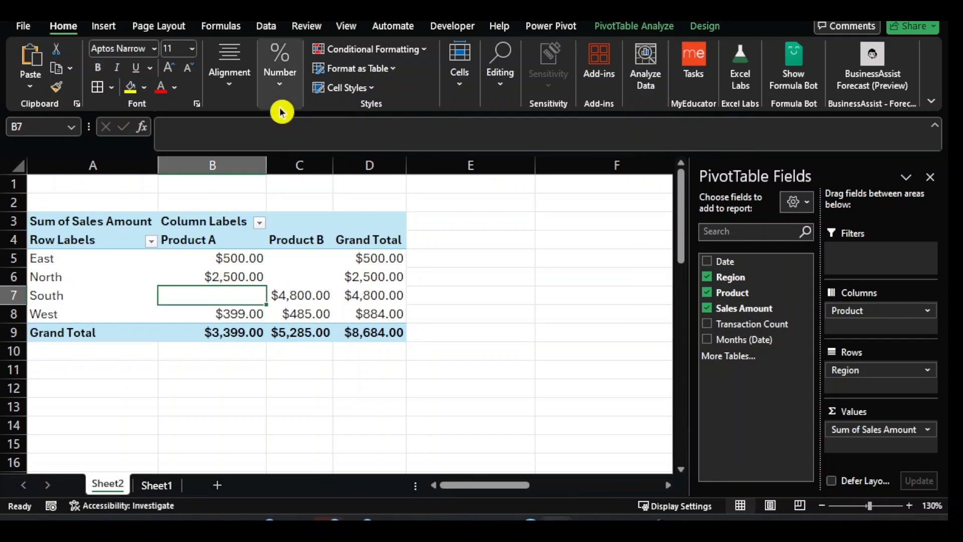
{"action": "left_click", "coordinate": [436, 244]}
{"action": "left_click", "coordinate": [306, 259]}
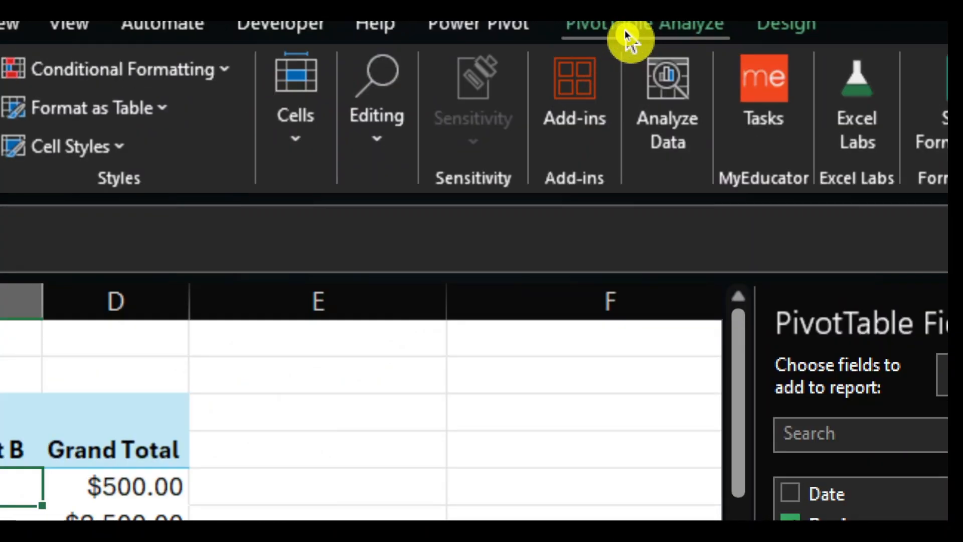
{"action": "left_click", "coordinate": [625, 29]}
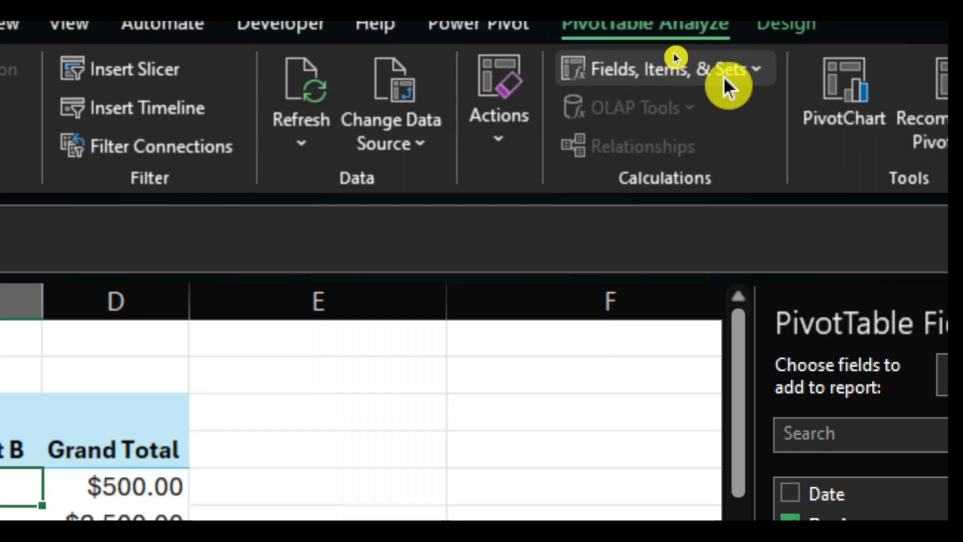
{"action": "left_click", "coordinate": [757, 74]}
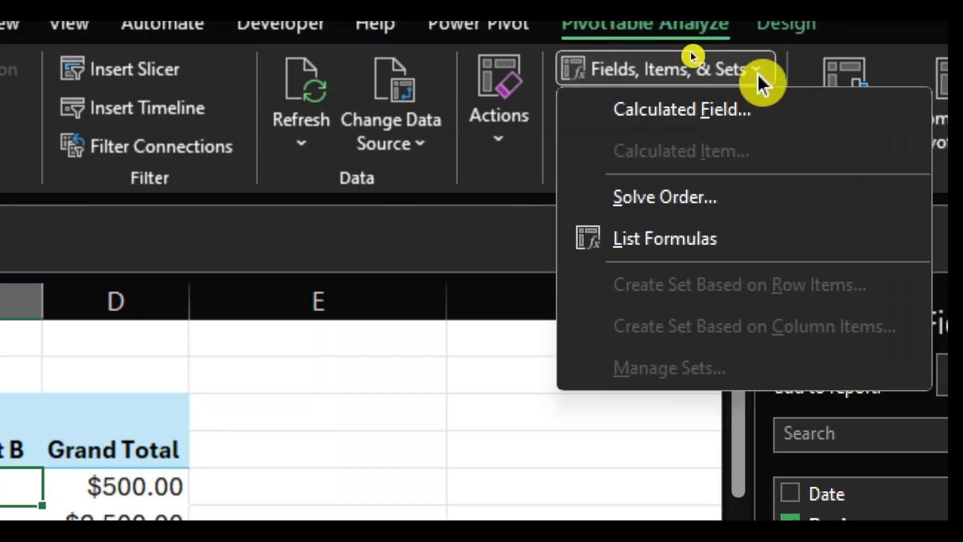
{"action": "left_click", "coordinate": [769, 112]}
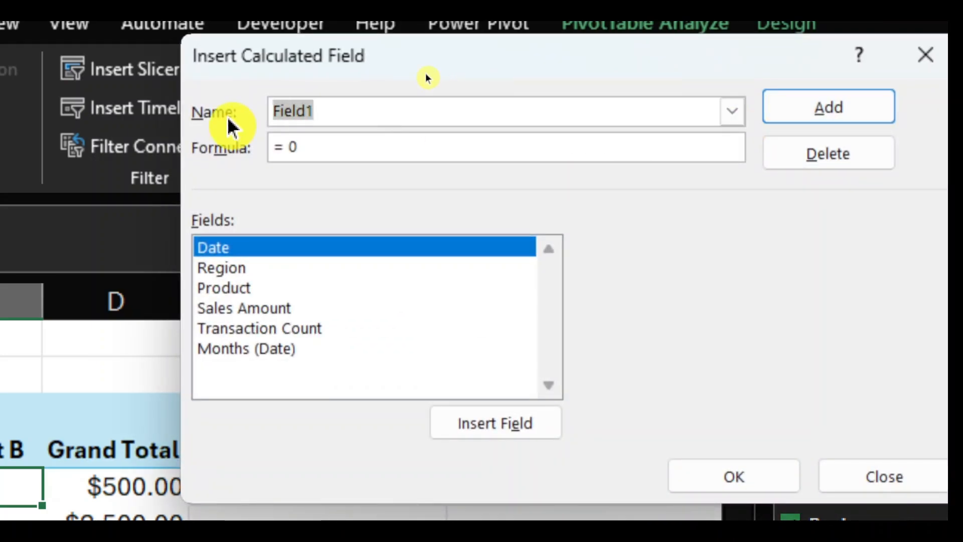
{"action": "type", "text": "Aver"}
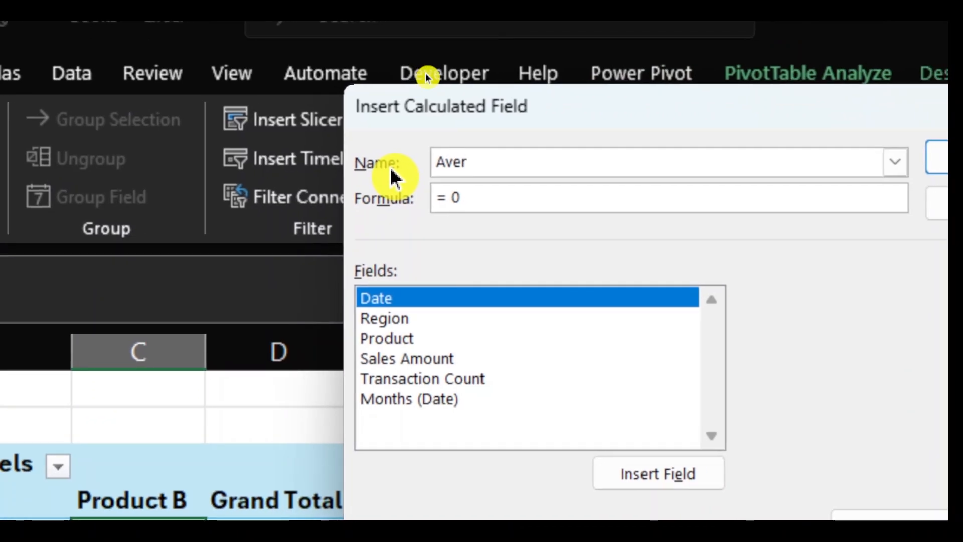
{"action": "type", "text": "ageSales"}
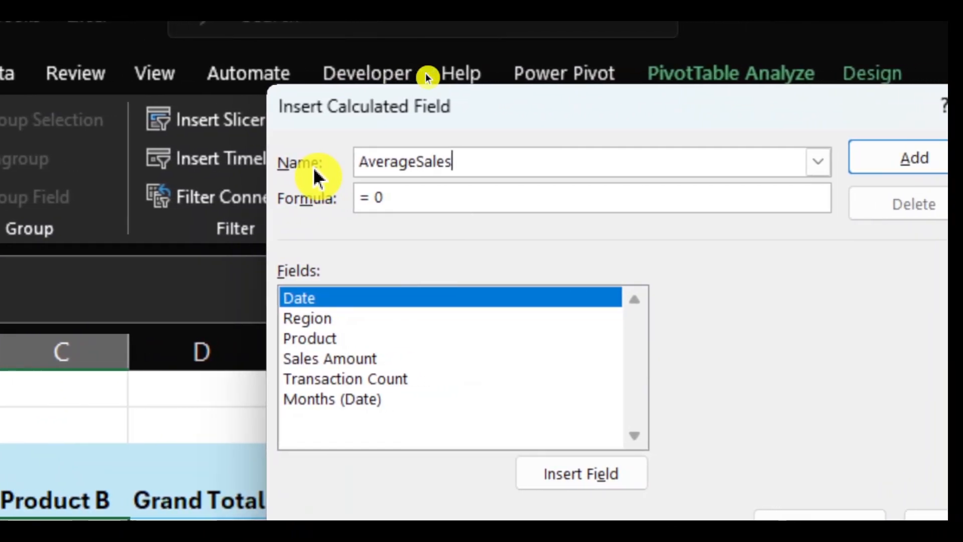
{"action": "left_click_drag", "start_coordinate": [618, 108], "coordinate": [513, 61]}
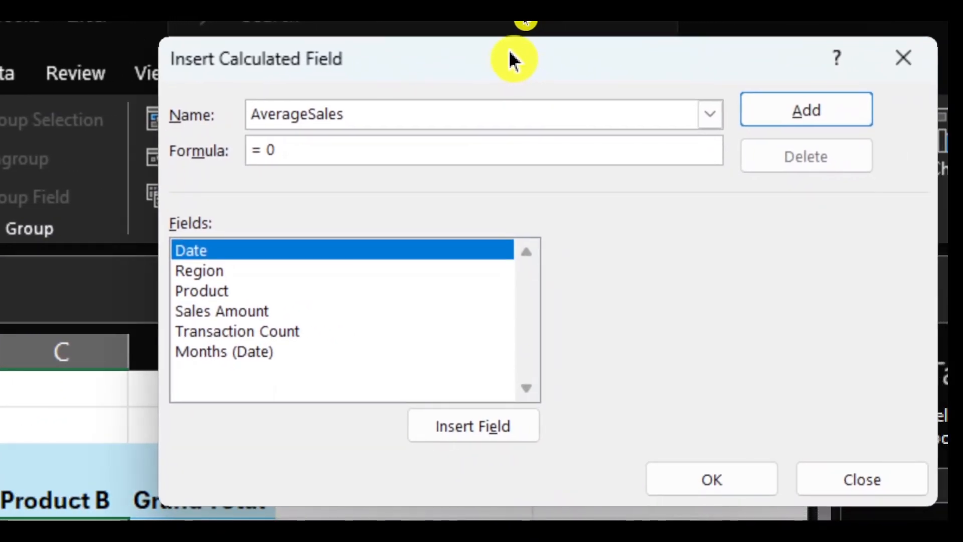
Set the calculated field's formula to = SUM('Sales Amount')/SUM('Transaction Count') and add the field to the pivot table
{"action": "left_click", "coordinate": [301, 148]}
{"action": "key", "text": "BackSpace"}
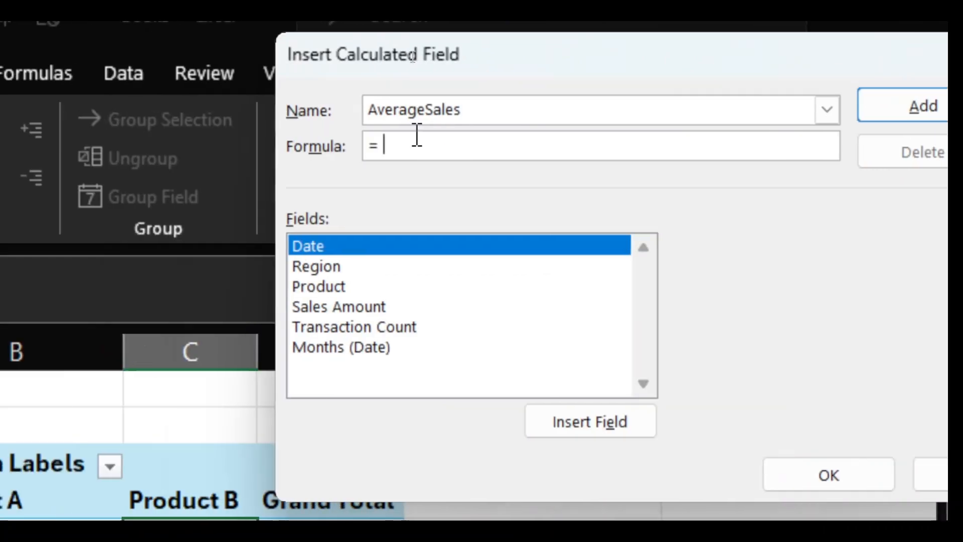
{"action": "type", "text": "SUM("}
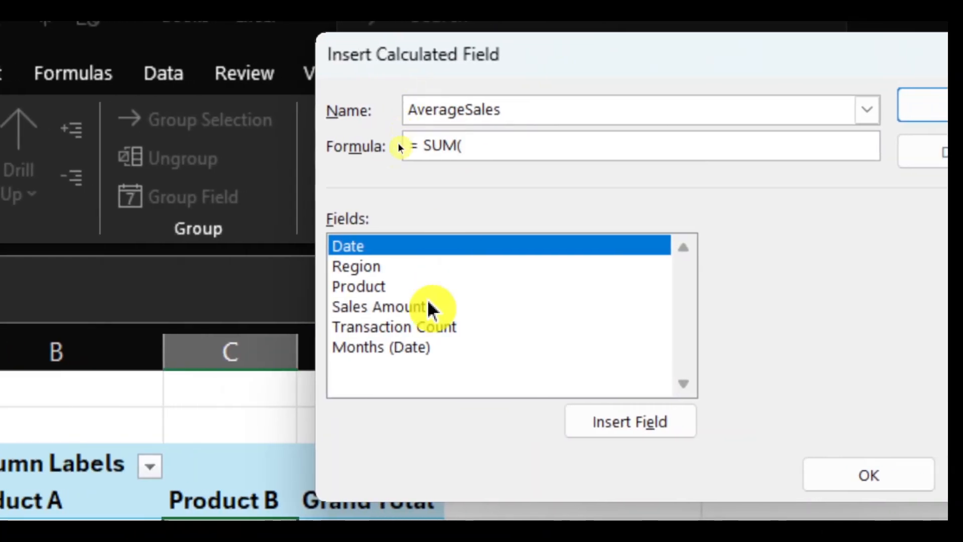
{"action": "left_click", "coordinate": [422, 309]}
{"action": "left_click", "coordinate": [651, 426]}
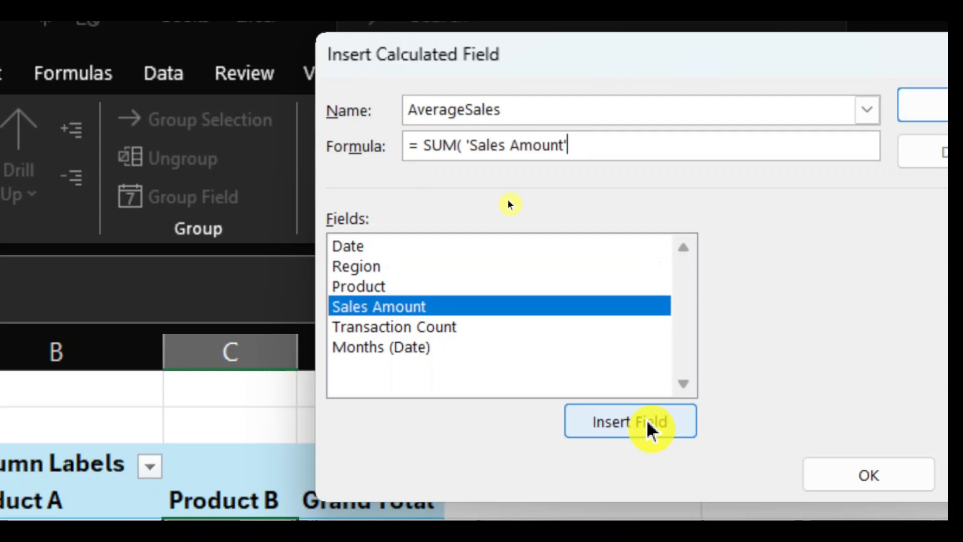
{"action": "type", "text": ")/"}
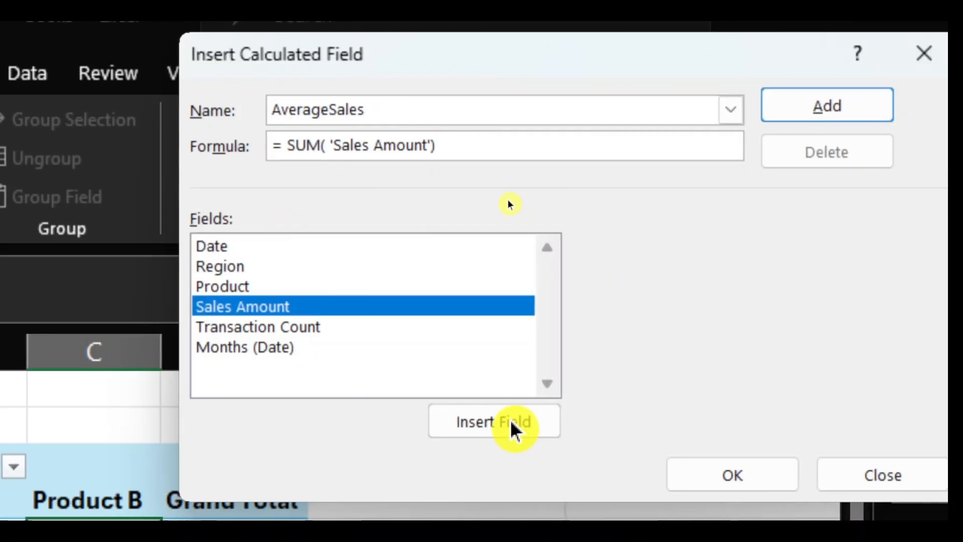
{"action": "type", "text": "SUM("}
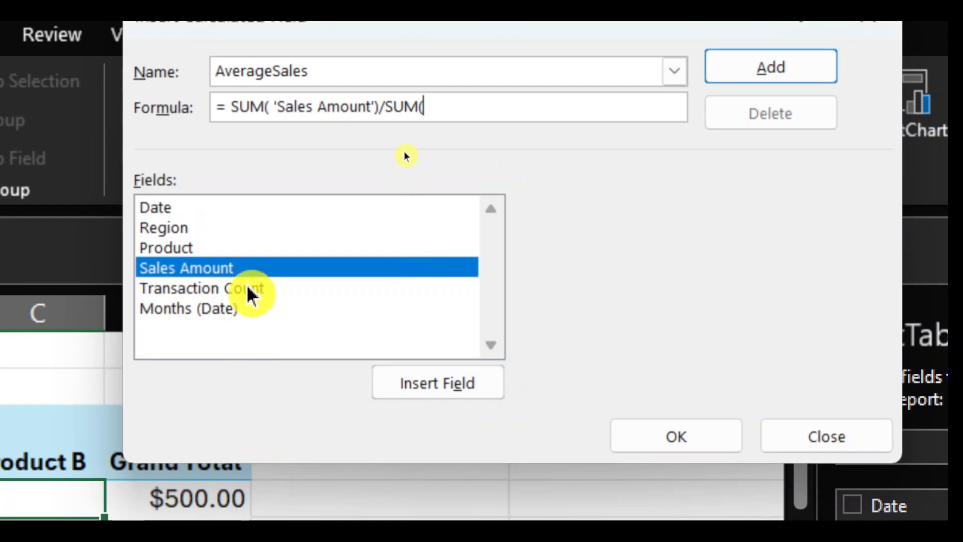
{"action": "left_click", "coordinate": [251, 327]}
{"action": "left_click", "coordinate": [442, 420]}
{"action": "type", "text": ")"}
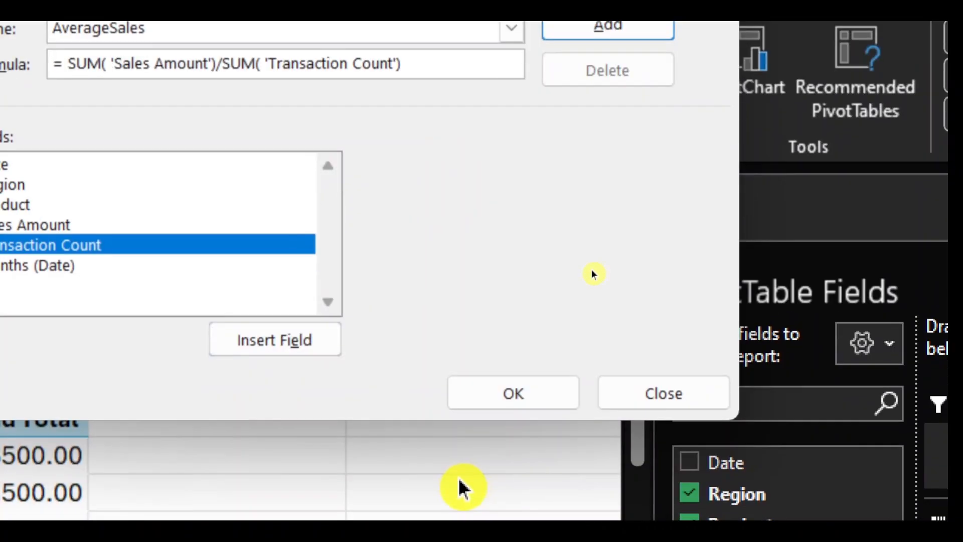
{"action": "left_click", "coordinate": [548, 402]}
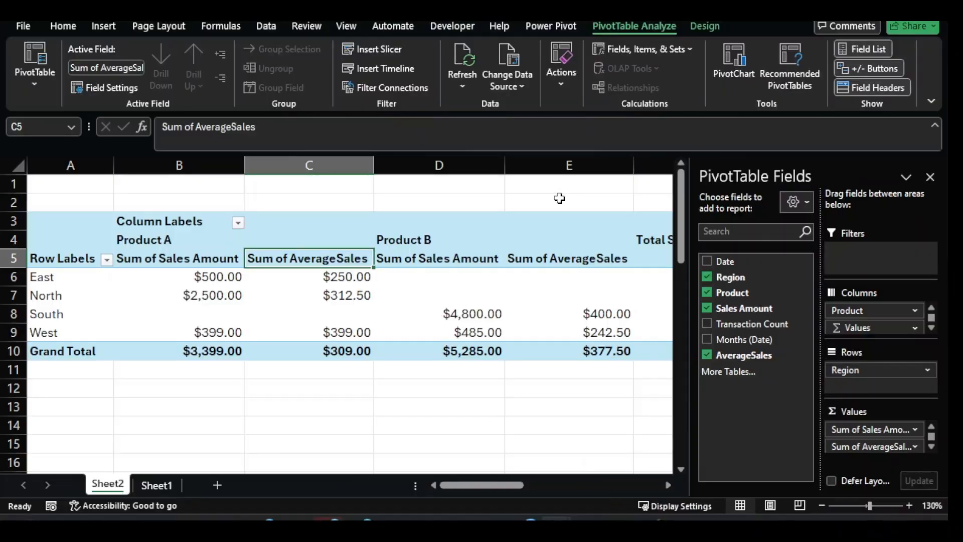
Close the PivotTable field list and examine the AverageSales and total columns of the pivot table
{"action": "left_click", "coordinate": [930, 177]}
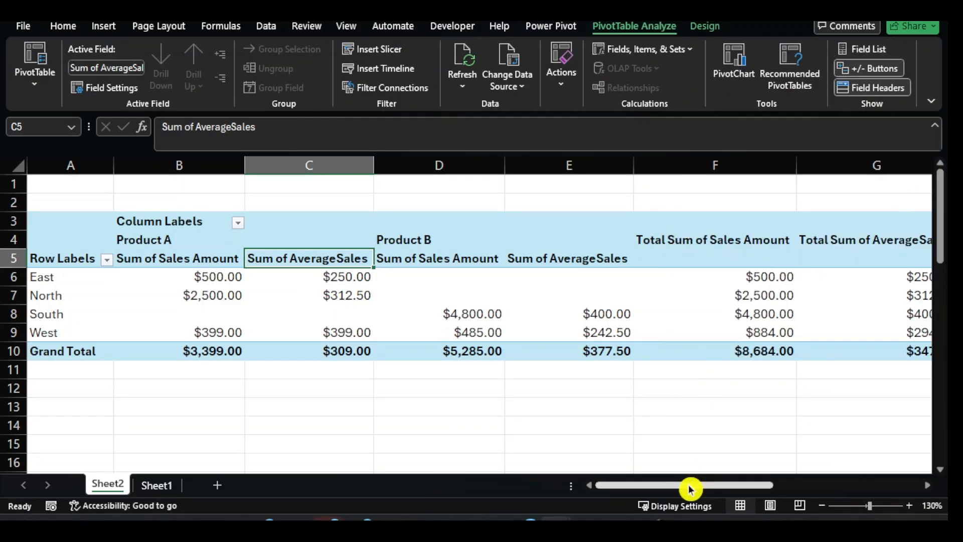
{"action": "left_click_drag", "start_coordinate": [688, 485], "coordinate": [725, 485]}
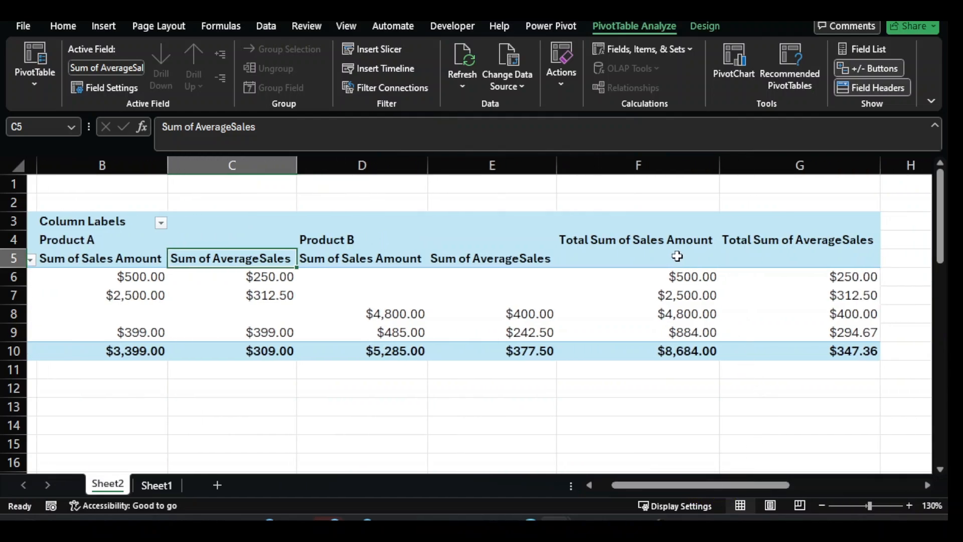
{"action": "left_click", "coordinate": [668, 241]}
{"action": "left_click", "coordinate": [787, 241]}
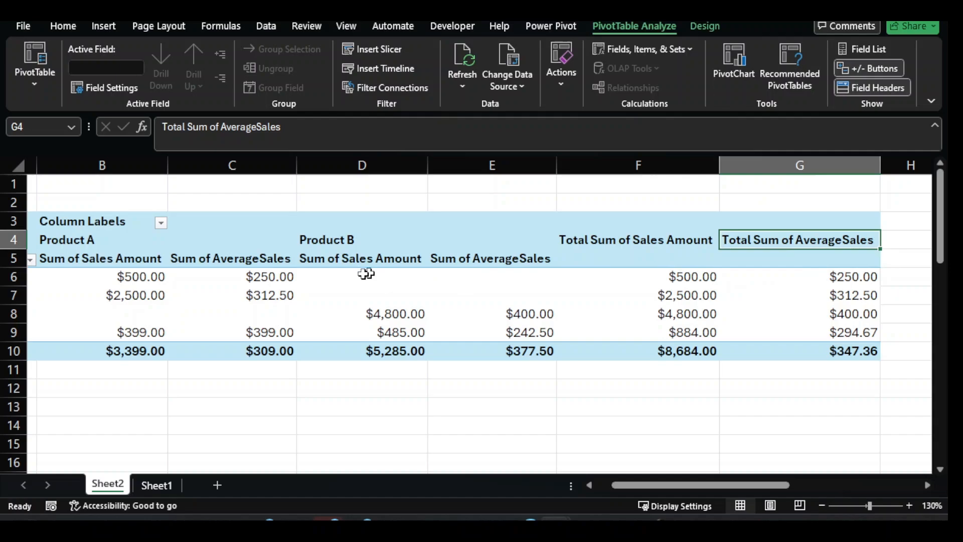
{"action": "left_click", "coordinate": [273, 278]}
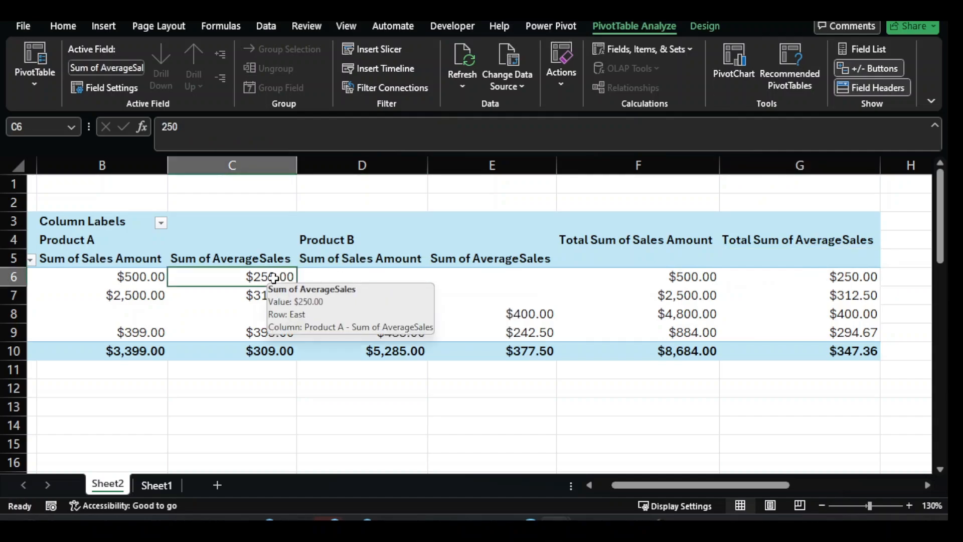
{"action": "left_click", "coordinate": [266, 332]}
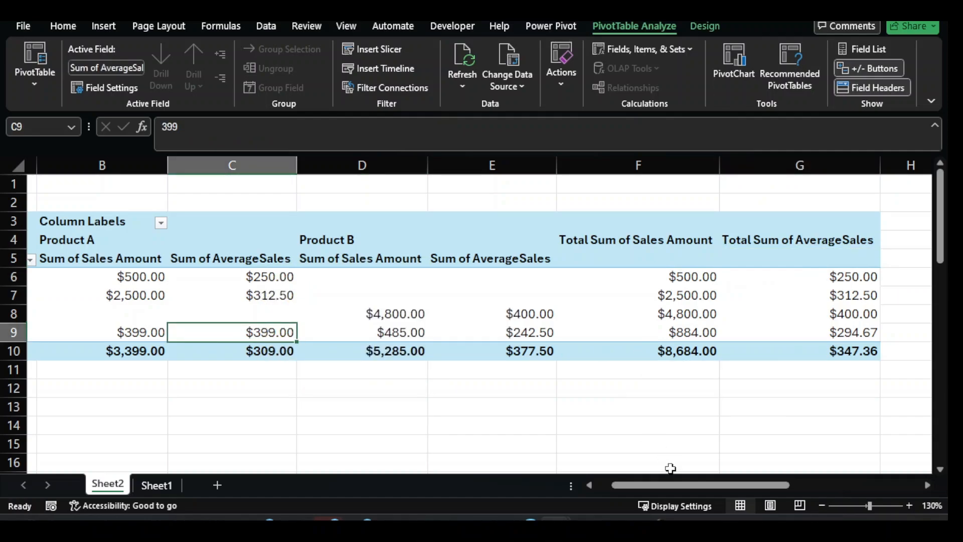
{"action": "mouse_move", "coordinate": [672, 486]}
{"action": "left_mouse_down"}
{"action": "mouse_move", "coordinate": [646, 495]}
{"action": "mouse_move", "coordinate": [658, 493]}
{"action": "left_mouse_up"}
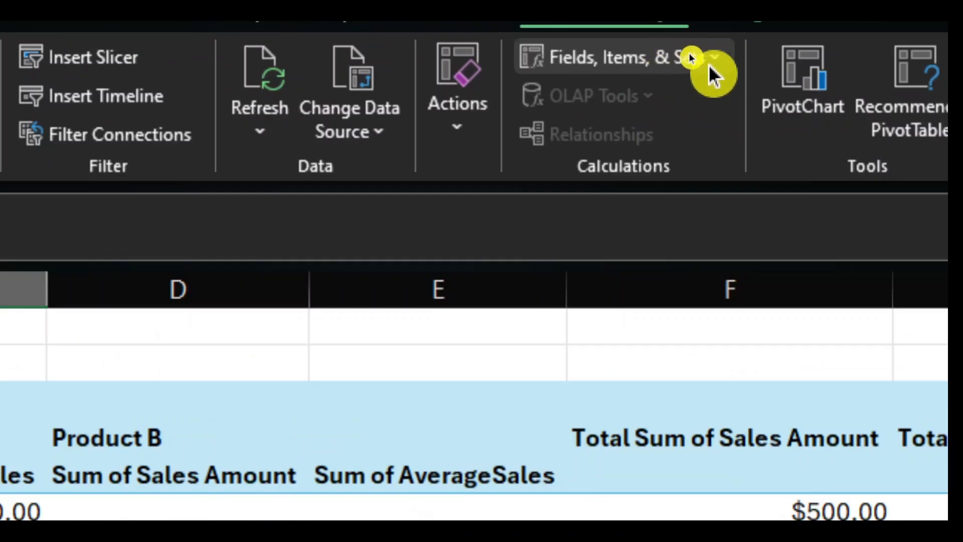
Review the calculated field options, then compare the East, North and West values across the pivot table's columns
{"action": "left_click", "coordinate": [710, 63]}
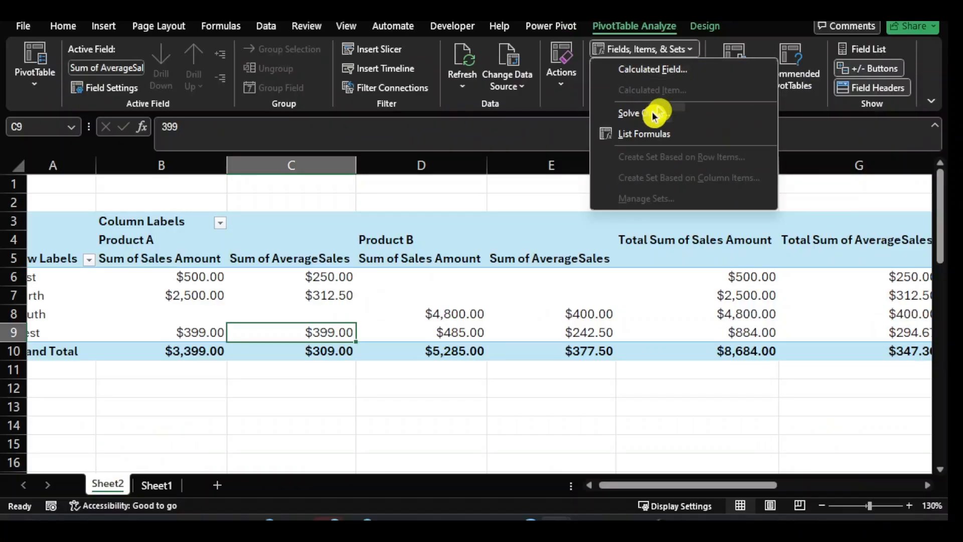
{"action": "left_click", "coordinate": [200, 295]}
{"action": "left_click", "coordinate": [182, 276]}
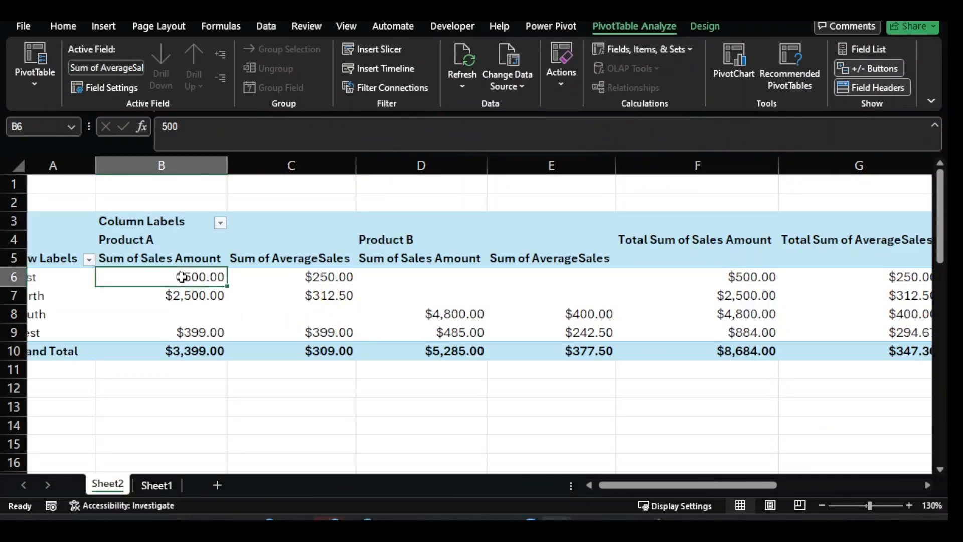
{"action": "left_click_drag", "start_coordinate": [232, 282], "coordinate": [627, 279]}
{"action": "left_click_drag", "start_coordinate": [180, 298], "coordinate": [532, 299]}
{"action": "left_click_drag", "start_coordinate": [207, 336], "coordinate": [410, 331]}
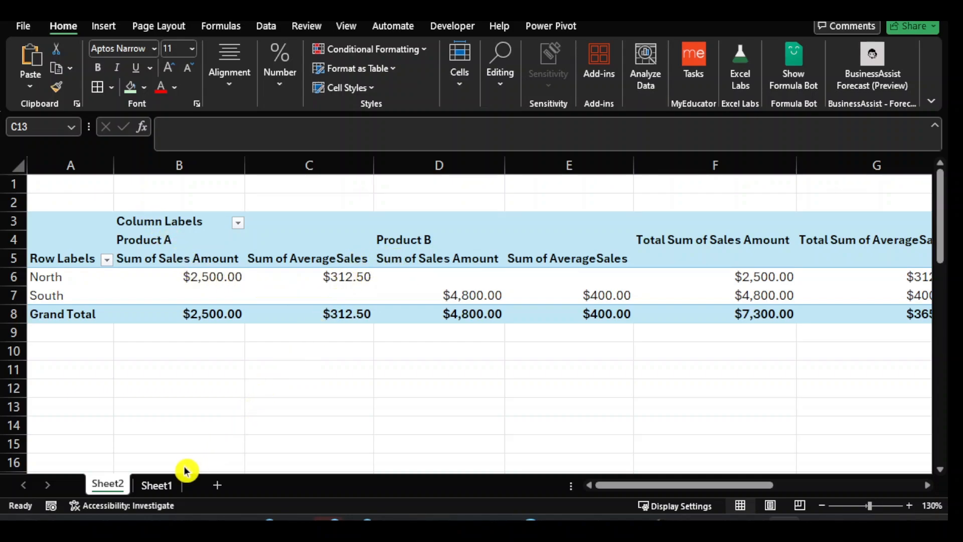
Examine the new data in A22:E26 on Sheet1, then return to the pivot table on Sheet2
{"action": "left_click", "coordinate": [165, 485]}
{"action": "left_click", "coordinate": [159, 485]}
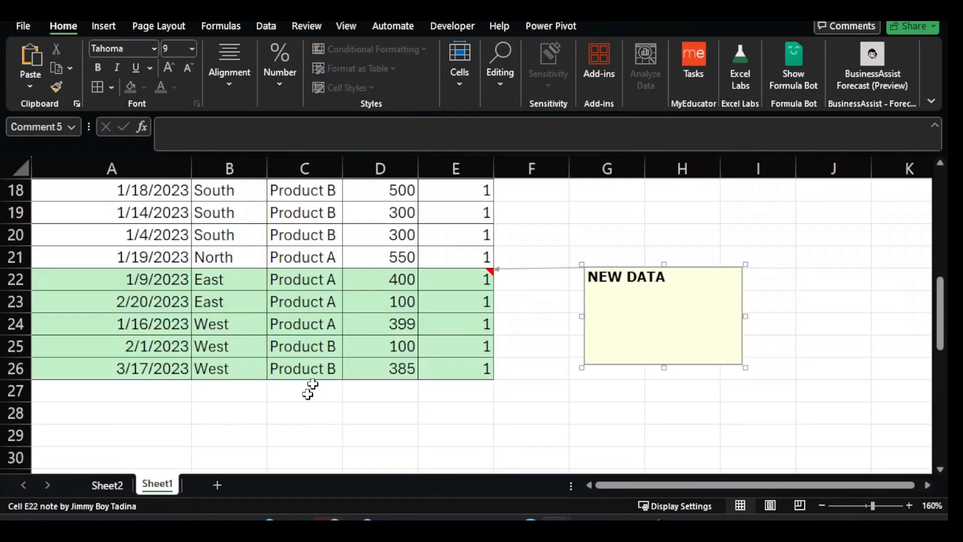
{"action": "left_click_drag", "start_coordinate": [117, 279], "coordinate": [456, 366]}
{"action": "left_click", "coordinate": [114, 486]}
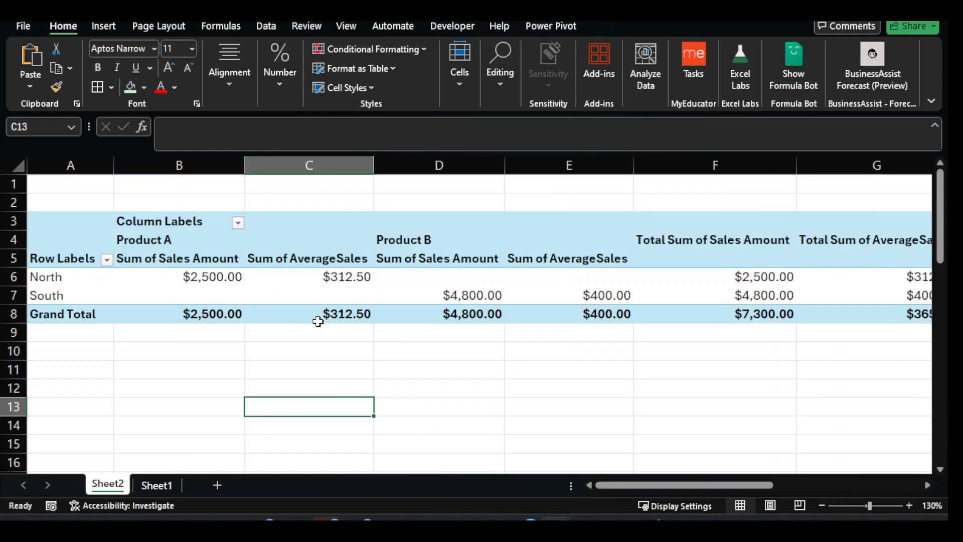
{"action": "left_click", "coordinate": [316, 315]}
{"action": "right_click", "coordinate": [300, 294]}
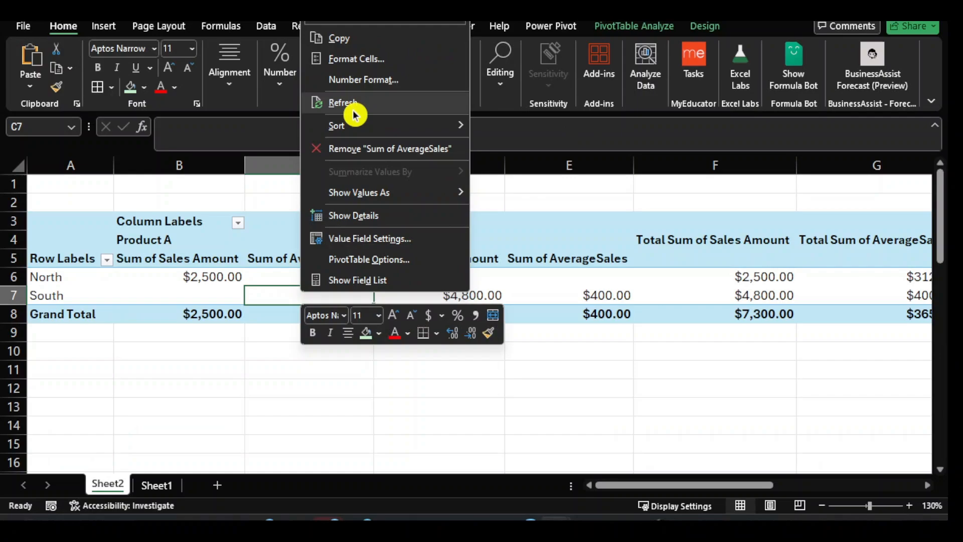
{"action": "key", "text": "Escape"}
Check the new rows 22 to 26 against the older records on Sheet1 and go back to Sheet2
{"action": "left_click", "coordinate": [156, 486]}
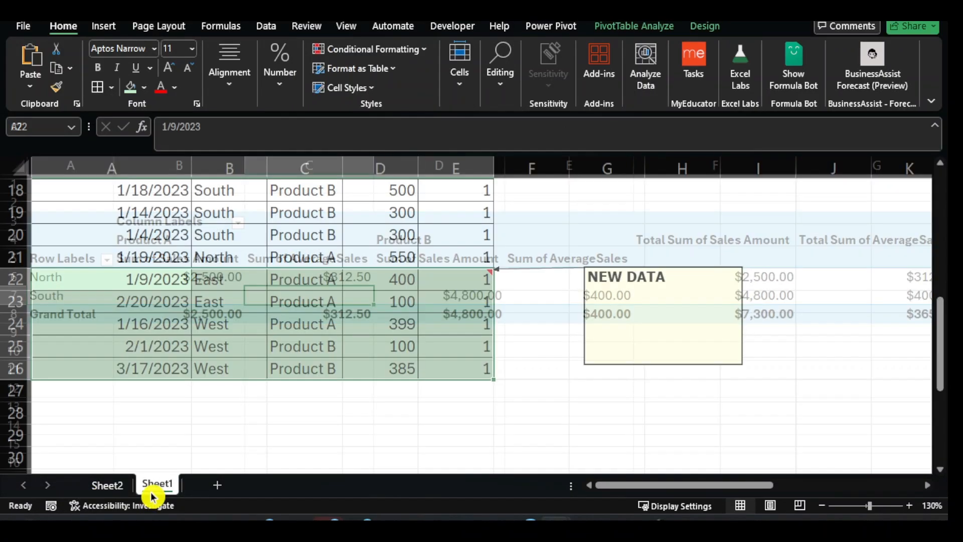
{"action": "left_click_drag", "start_coordinate": [134, 280], "coordinate": [702, 374]}
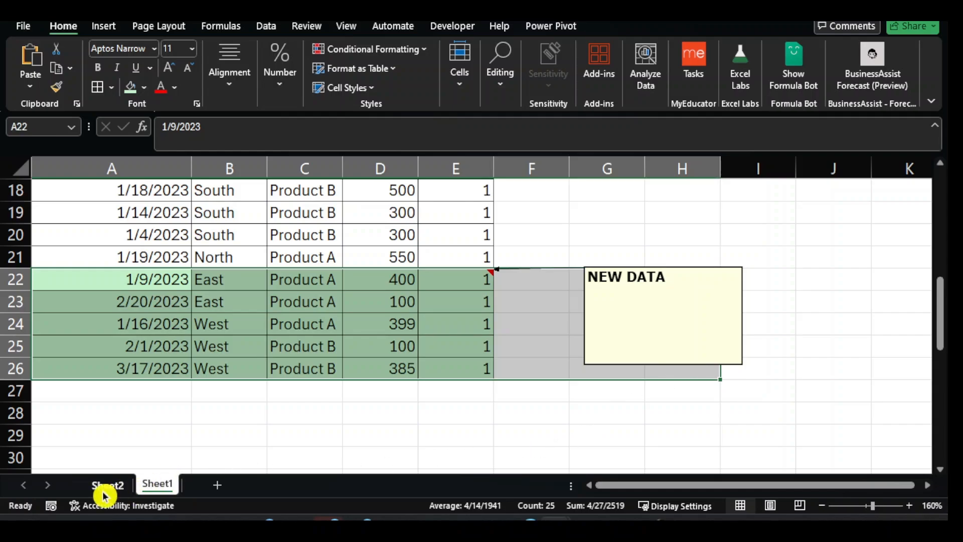
{"action": "scroll", "coordinate": [248, 339], "scroll_direction": "up", "scroll_amount": 3}
{"action": "scroll", "coordinate": [247, 339], "scroll_direction": "down", "scroll_amount": 1}
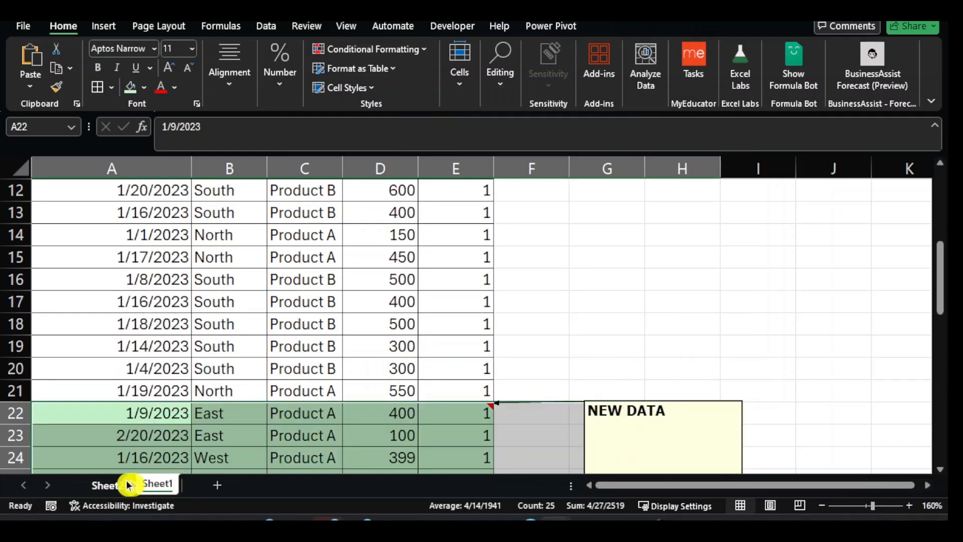
{"action": "left_click", "coordinate": [108, 487]}
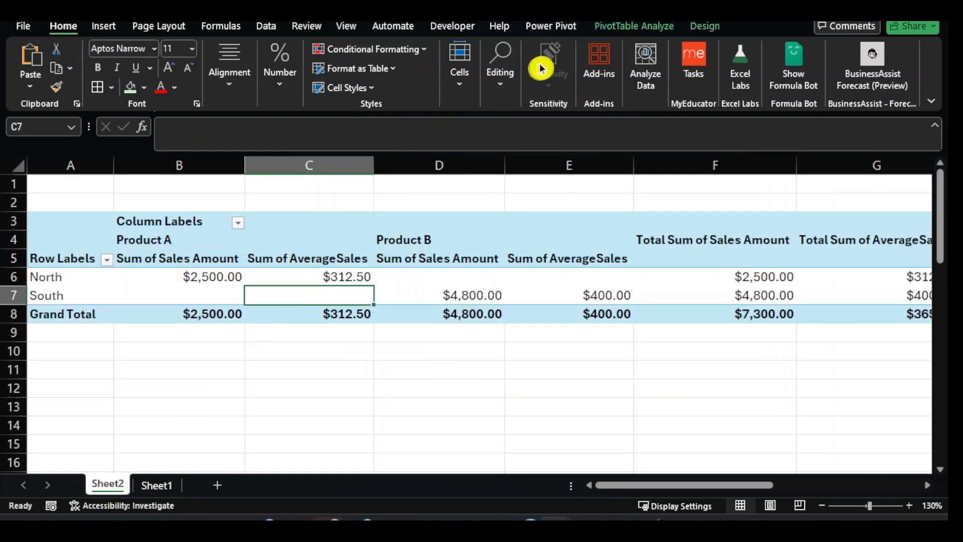
Change the pivot table's data source to Sheet1!$A$1:$E$26 so it includes the new rows
{"action": "left_click", "coordinate": [620, 28]}
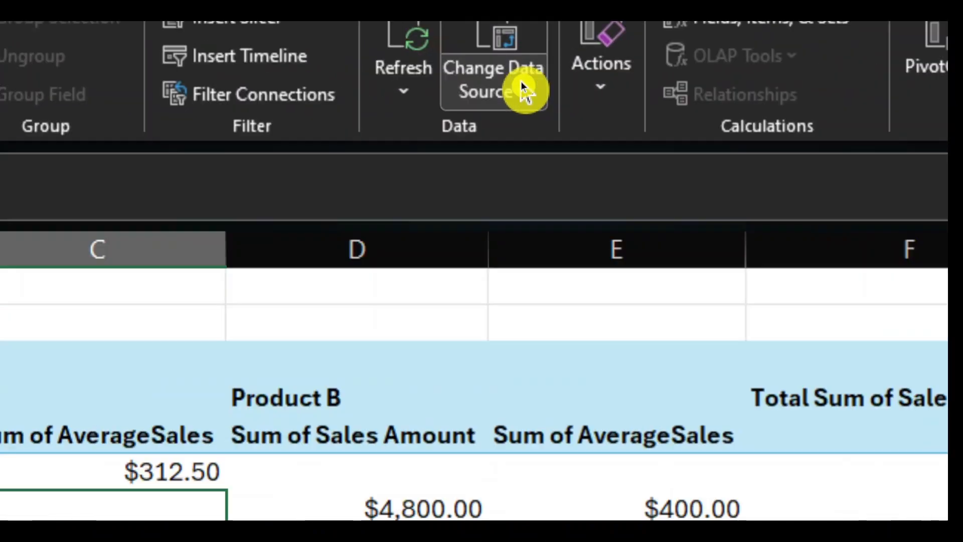
{"action": "left_click", "coordinate": [522, 86]}
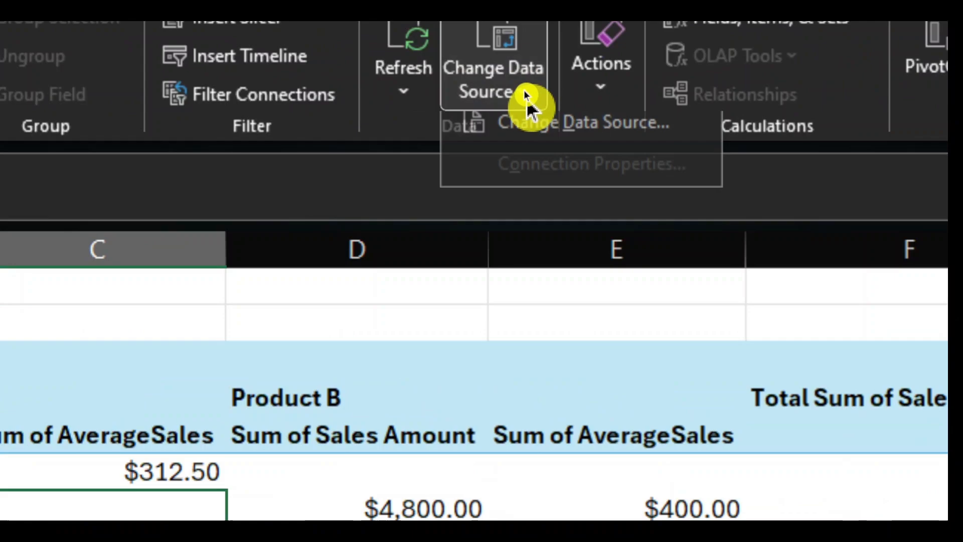
{"action": "left_click", "coordinate": [532, 124]}
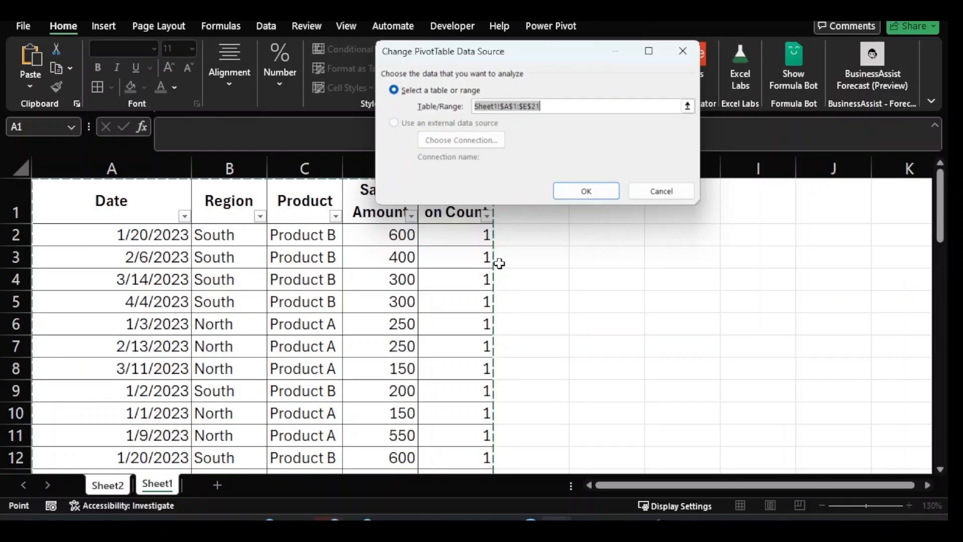
{"action": "scroll", "coordinate": [478, 301], "scroll_direction": "down", "scroll_amount": 6}
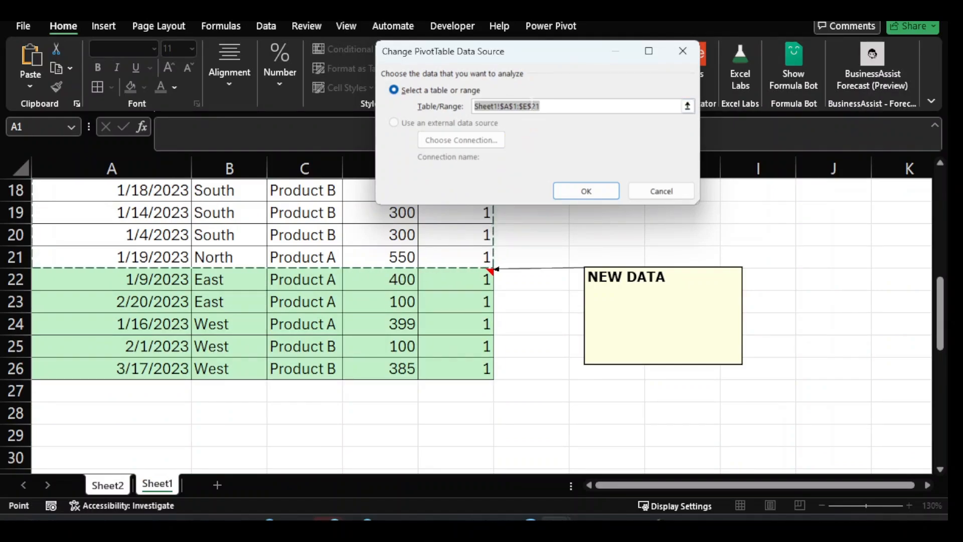
{"action": "scroll", "coordinate": [238, 305], "scroll_direction": "up", "scroll_amount": 6}
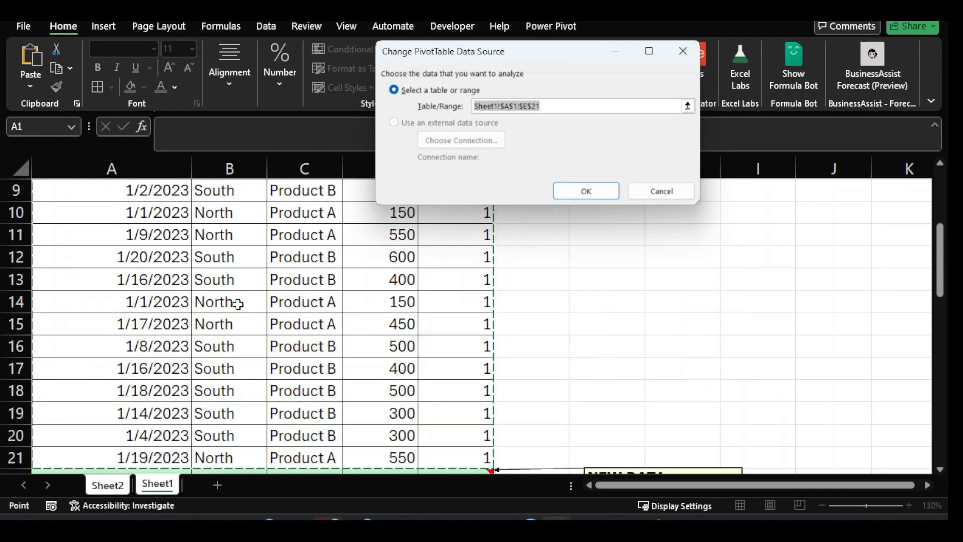
{"action": "left_click", "coordinate": [97, 201]}
{"action": "key", "text": "shift+Right"}
{"action": "key", "text": "shift+Right"}
{"action": "key", "text": "shift+Right"}
{"action": "key", "text": "shift+Right"}
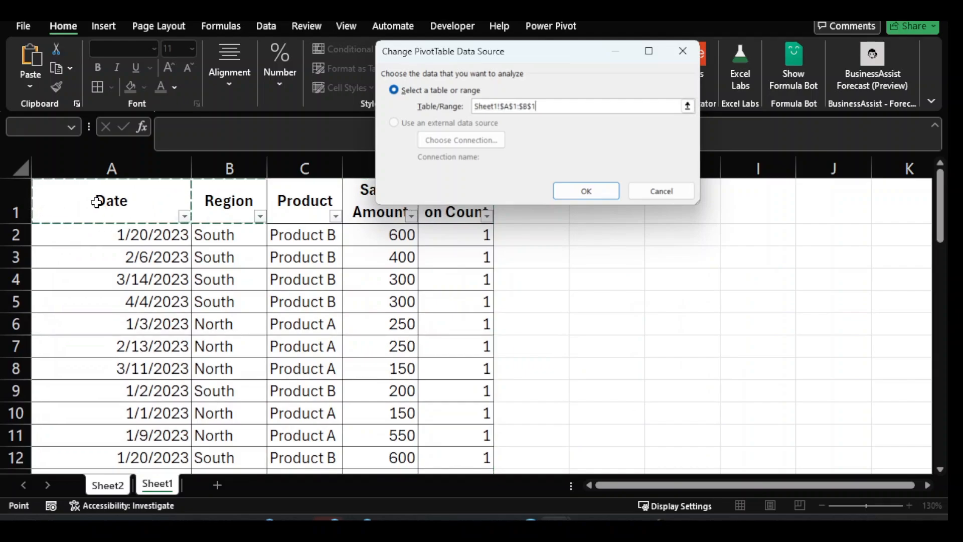
{"action": "key", "text": "ctrl+shift+Down"}
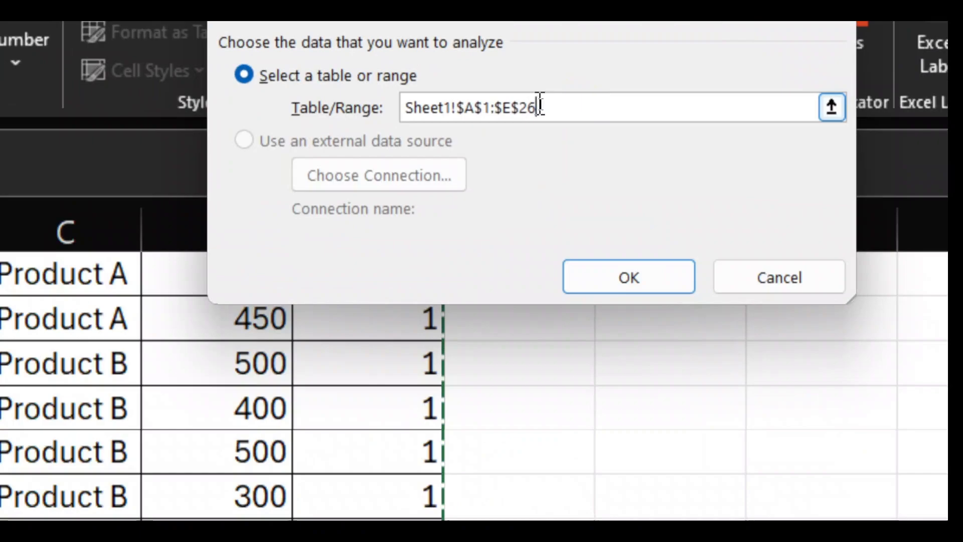
{"action": "left_click_drag", "start_coordinate": [539, 106], "coordinate": [532, 106]}
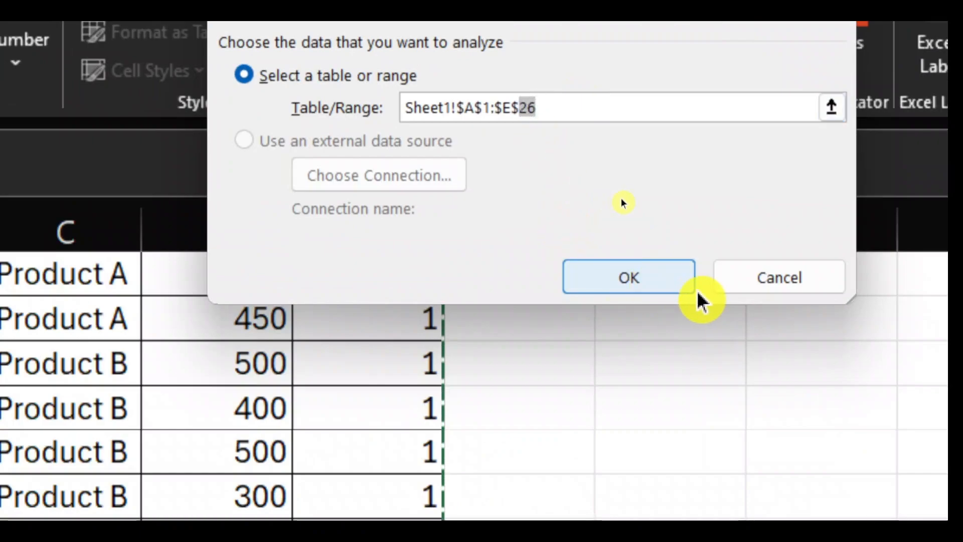
{"action": "left_click", "coordinate": [667, 291]}
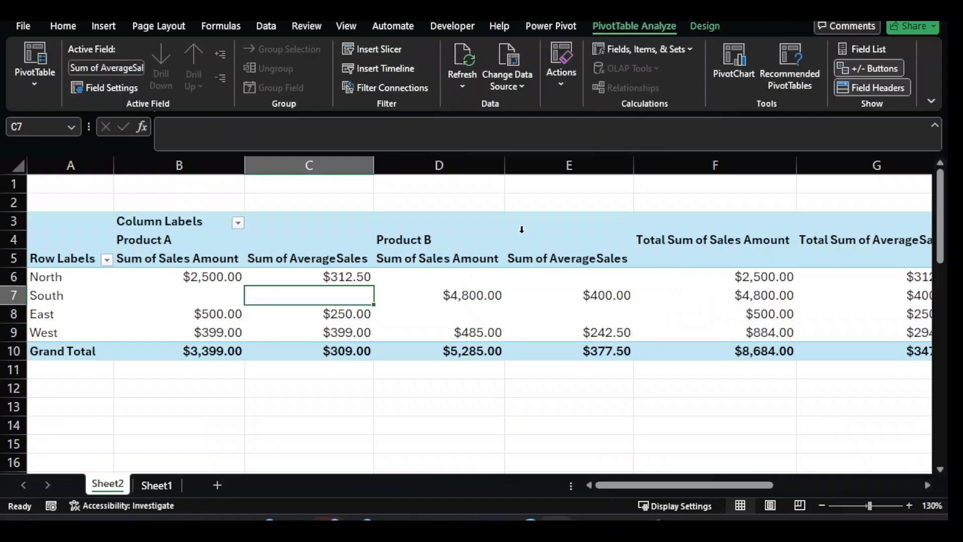
Review the region rows of the updated pivot table, look at the Sheet1 source data, and return to Sheet2
{"action": "left_click", "coordinate": [202, 298]}
{"action": "left_click_drag", "start_coordinate": [86, 276], "coordinate": [45, 327]}
{"action": "left_click", "coordinate": [45, 315]}
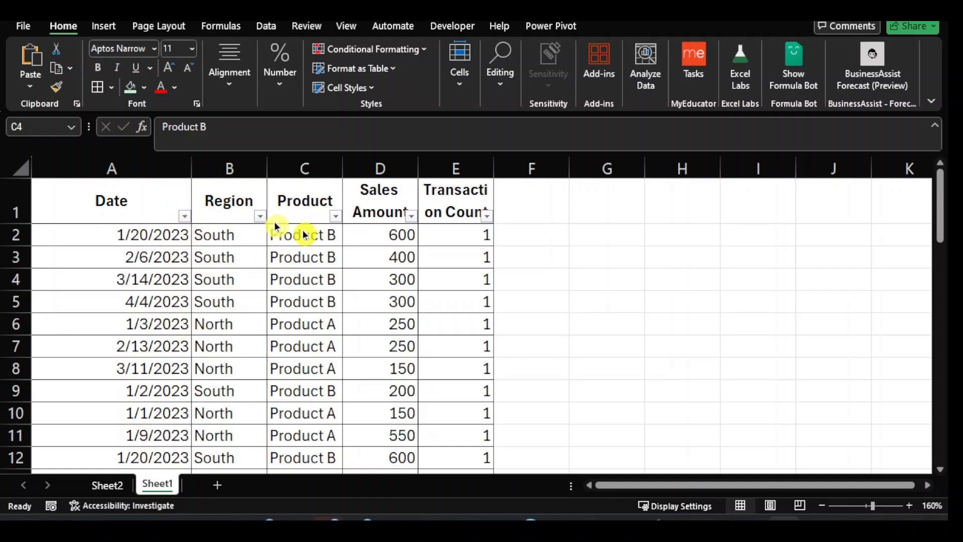
{"action": "left_click", "coordinate": [108, 485]}
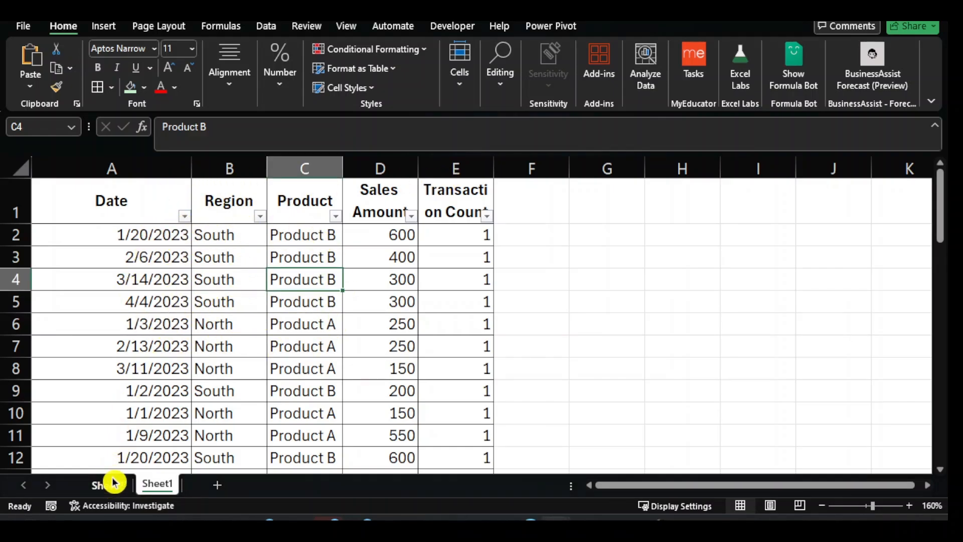
{"action": "left_click", "coordinate": [114, 483]}
{"action": "left_click", "coordinate": [129, 316]}
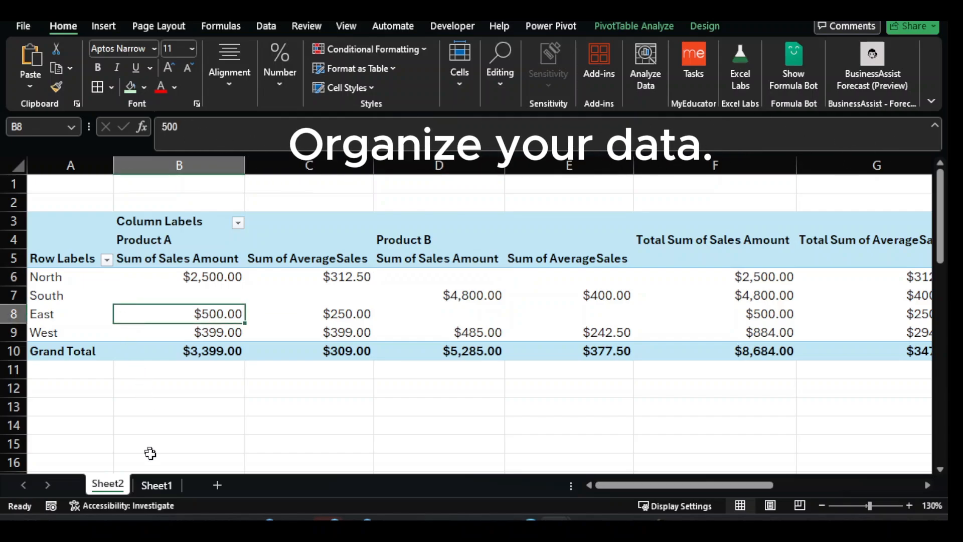
Examine how the sales records on Sheet1 are organized under the Date, Region and Product columns
{"action": "left_click", "coordinate": [157, 487]}
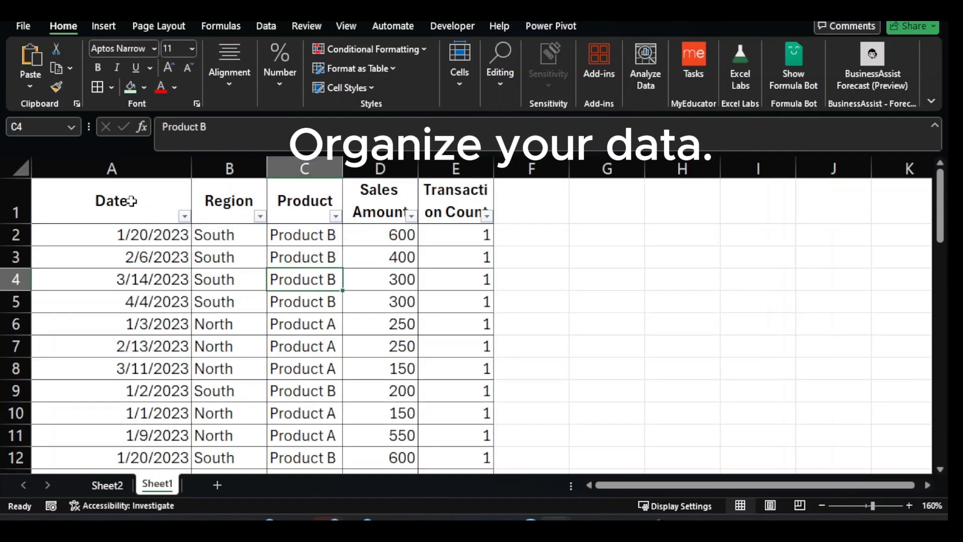
{"action": "left_click", "coordinate": [132, 201]}
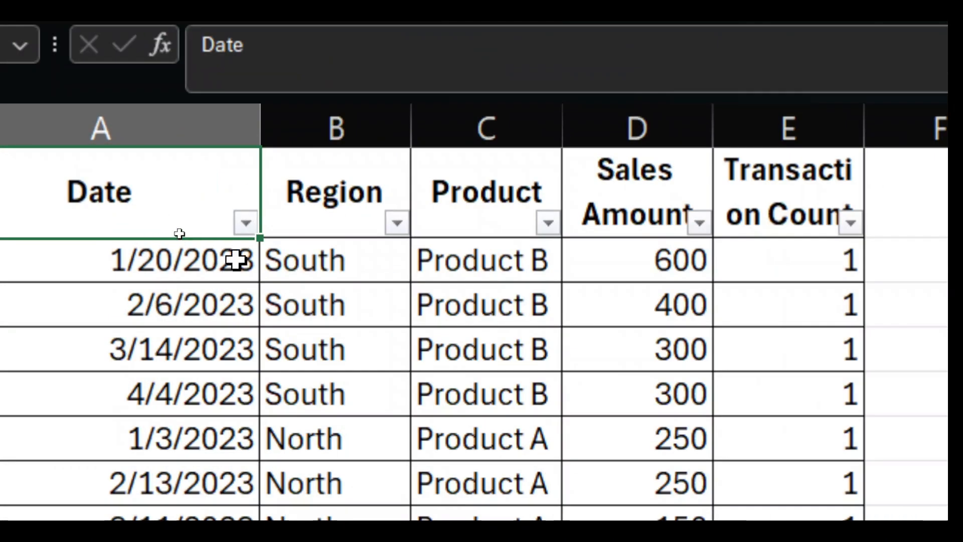
{"action": "left_click", "coordinate": [194, 399]}
{"action": "scroll", "coordinate": [214, 426], "scroll_direction": "down", "scroll_amount": 1}
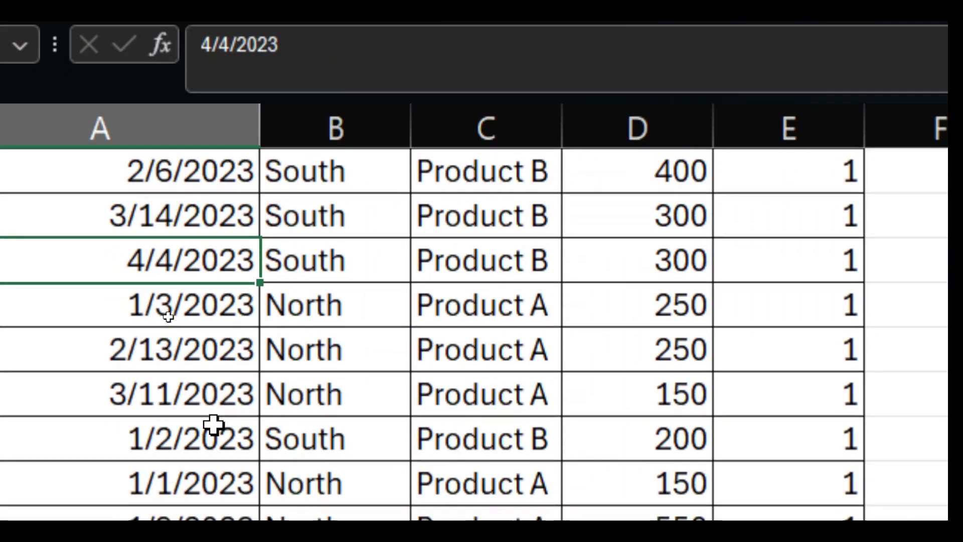
{"action": "scroll", "coordinate": [236, 286], "scroll_direction": "up", "scroll_amount": 1}
{"action": "scroll", "coordinate": [297, 338], "scroll_direction": "down", "scroll_amount": 5}
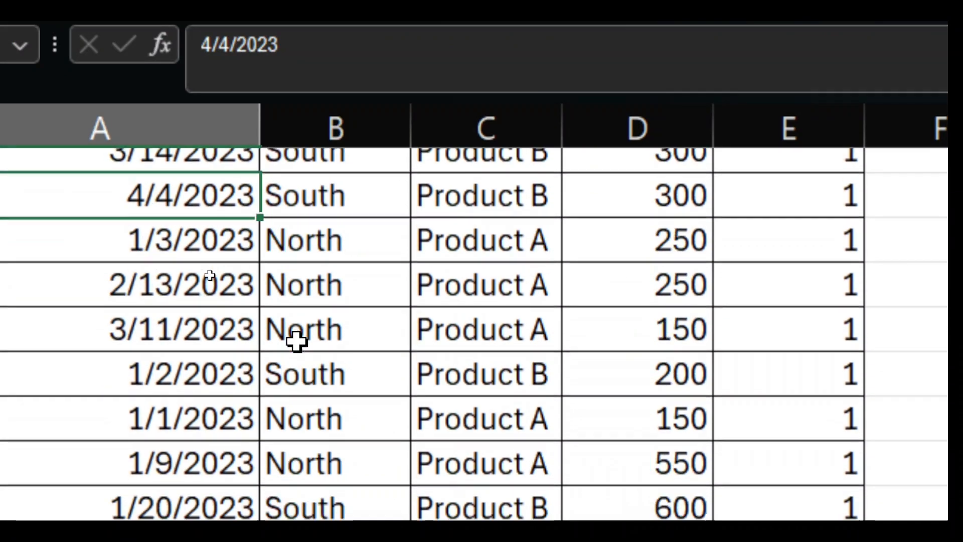
{"action": "scroll", "coordinate": [297, 341], "scroll_direction": "down", "scroll_amount": 2}
{"action": "scroll", "coordinate": [295, 339], "scroll_direction": "up", "scroll_amount": 4}
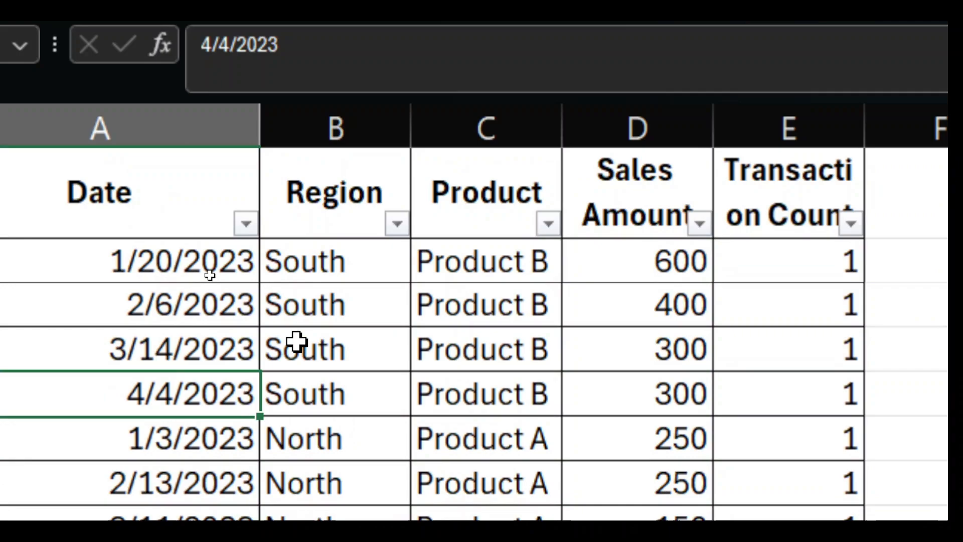
{"action": "left_click", "coordinate": [246, 223]}
{"action": "left_click", "coordinate": [247, 225]}
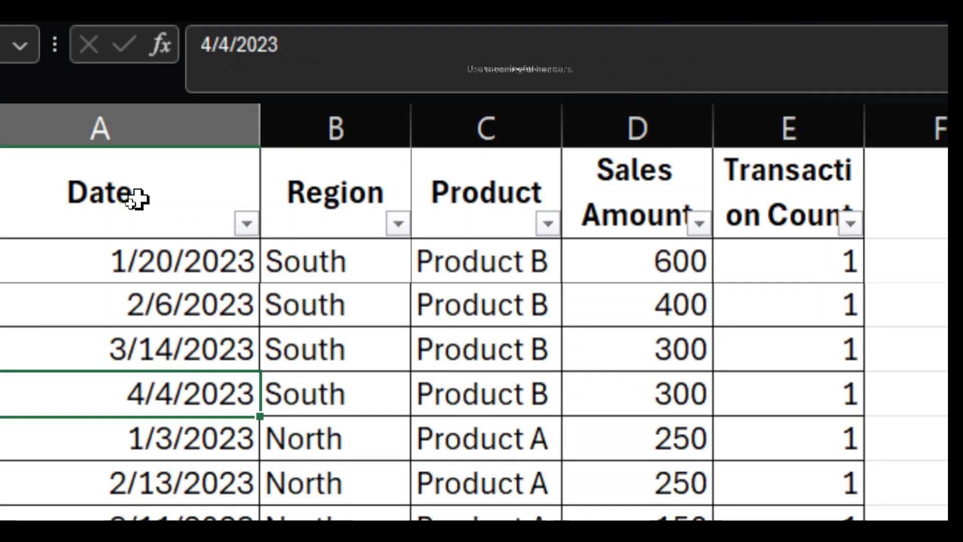
Check the Date, Region, Product, Sales Amount and Transaction Count headers of the source data one by one
{"action": "left_click", "coordinate": [196, 201]}
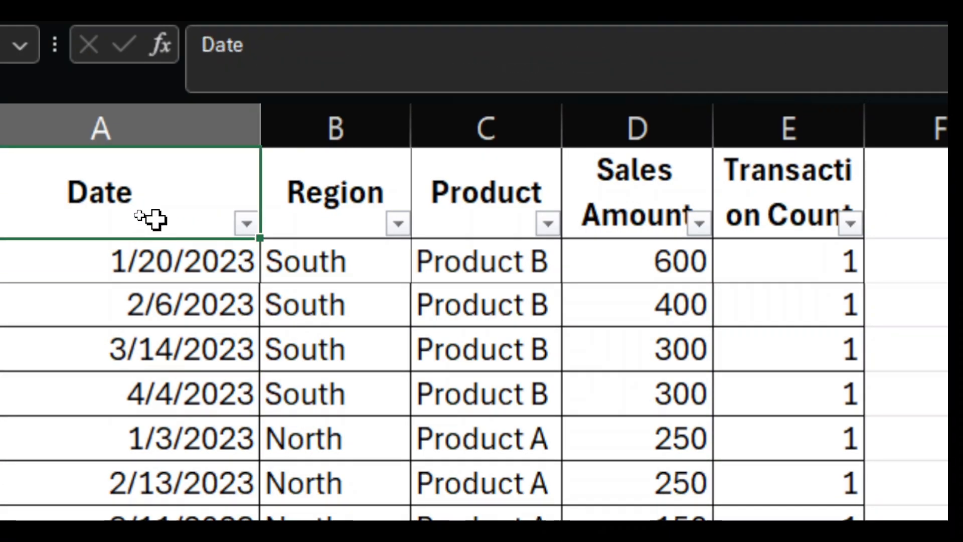
{"action": "left_click", "coordinate": [320, 210]}
{"action": "left_click", "coordinate": [506, 207]}
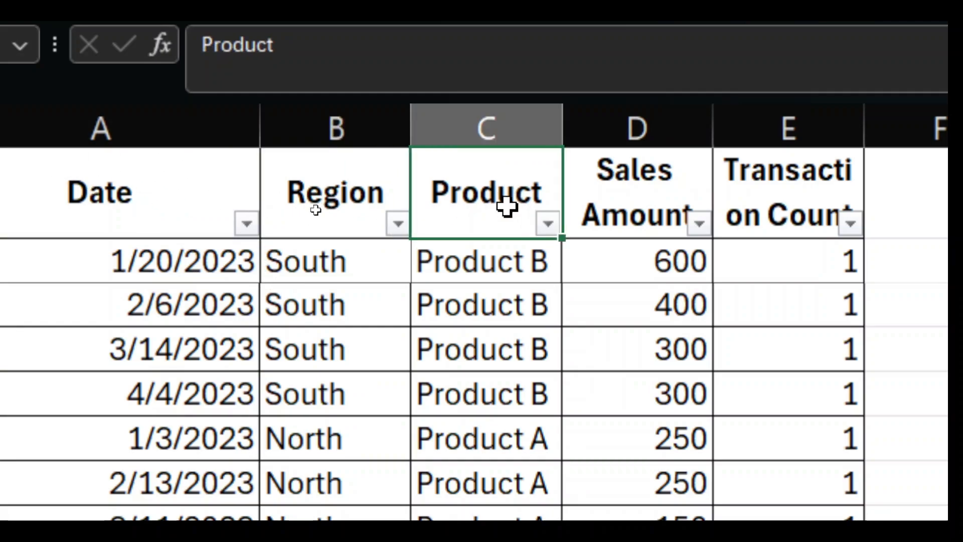
{"action": "left_click", "coordinate": [636, 199]}
{"action": "left_click", "coordinate": [768, 188]}
{"action": "left_click", "coordinate": [125, 203]}
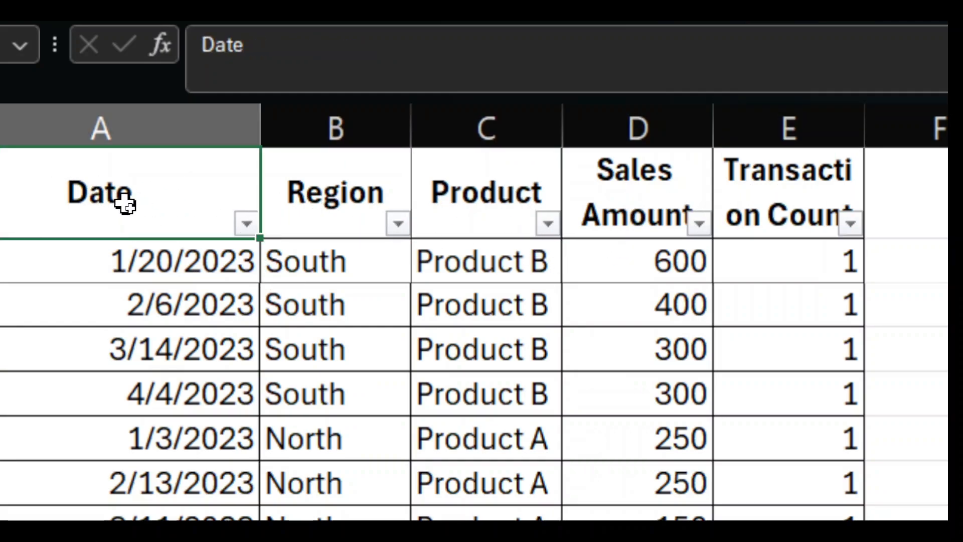
Inspect the filter options of the Date and Sales Amount columns without applying any filter
{"action": "left_click", "coordinate": [246, 225]}
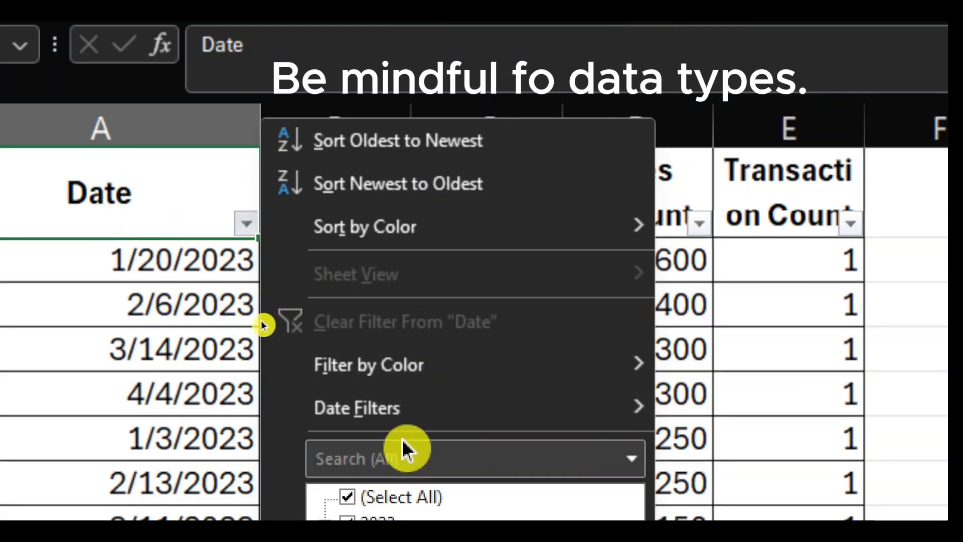
{"action": "mouse_move", "coordinate": [379, 409]}
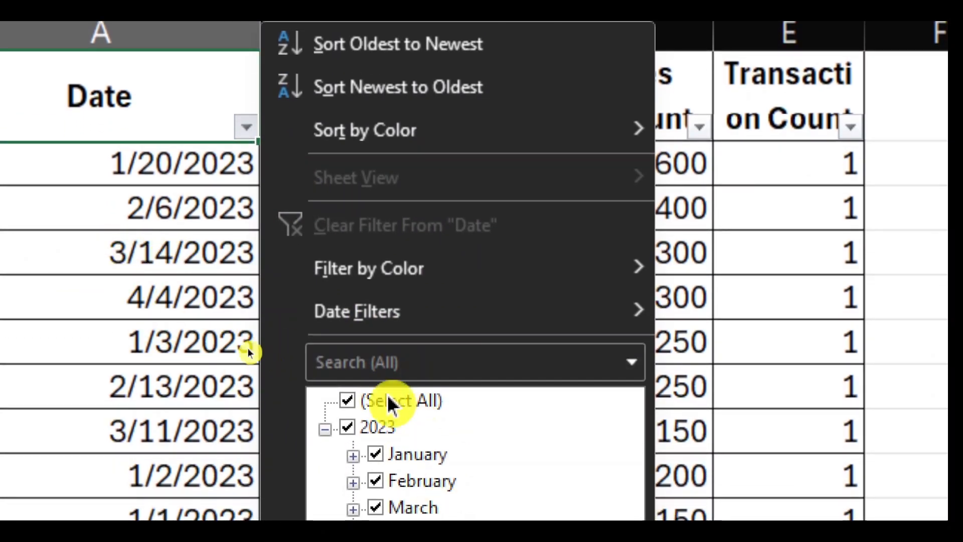
{"action": "left_click", "coordinate": [138, 405]}
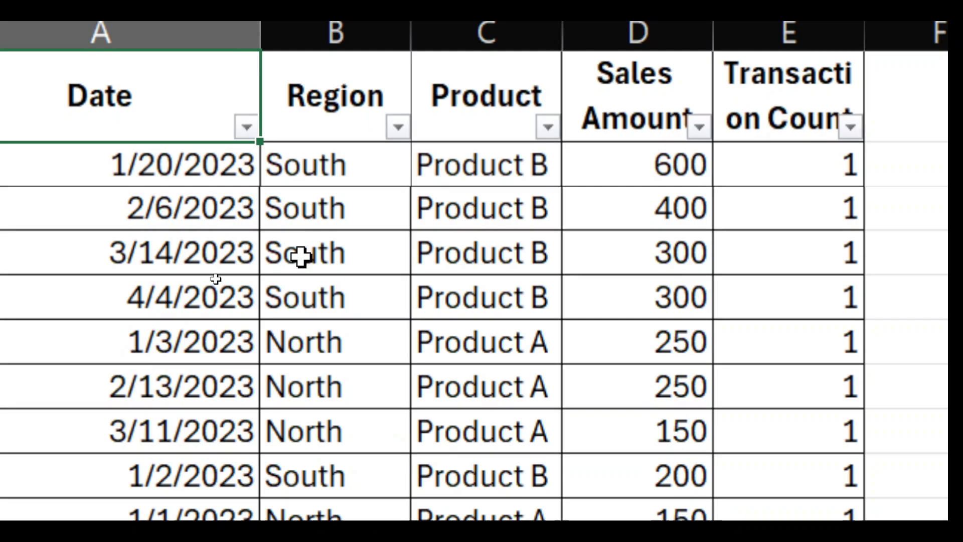
{"action": "left_click", "coordinate": [698, 127]}
{"action": "key", "text": "Escape"}
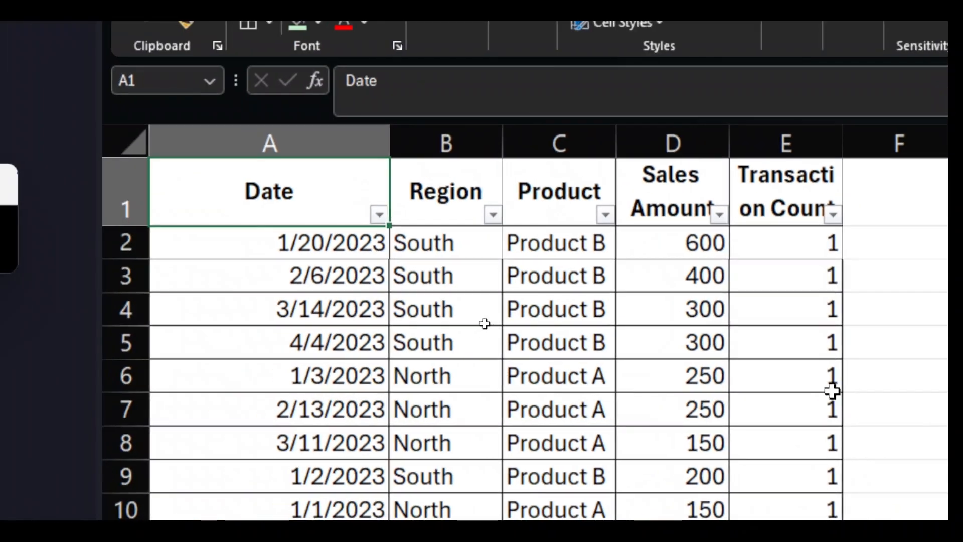
{"action": "left_click", "coordinate": [718, 216]}
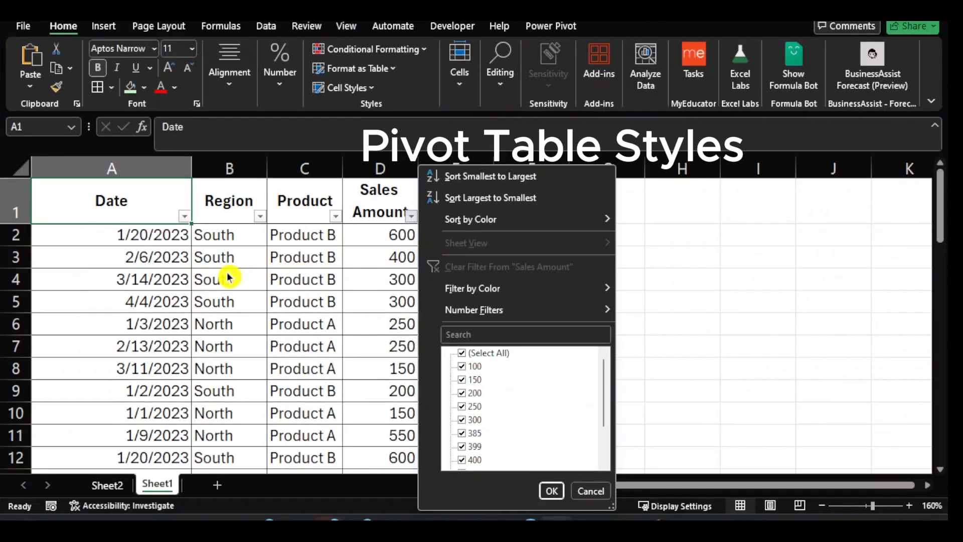
{"action": "left_click", "coordinate": [229, 276]}
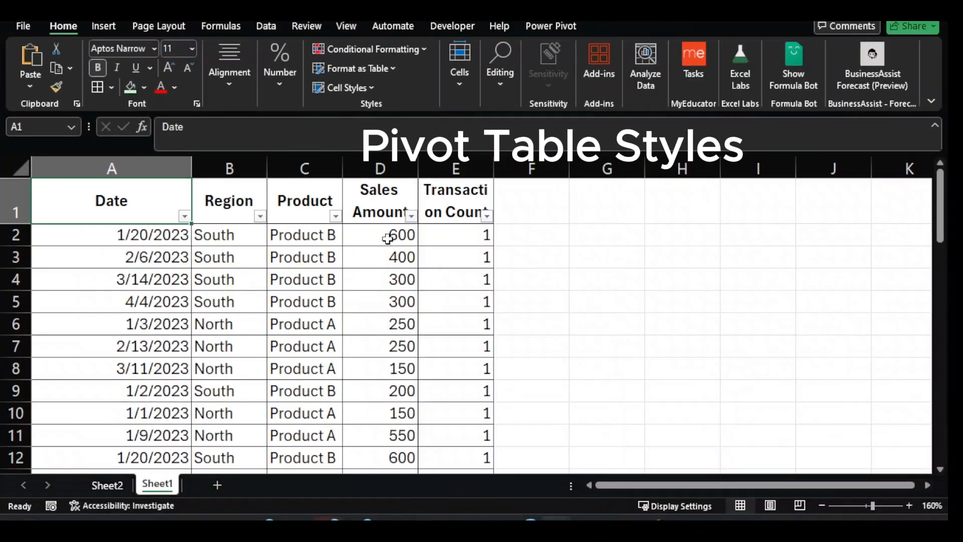
Apply the Medium PivotTable style with a black header and total row and pink body to the pivot table on Sheet2
{"action": "left_click", "coordinate": [117, 485]}
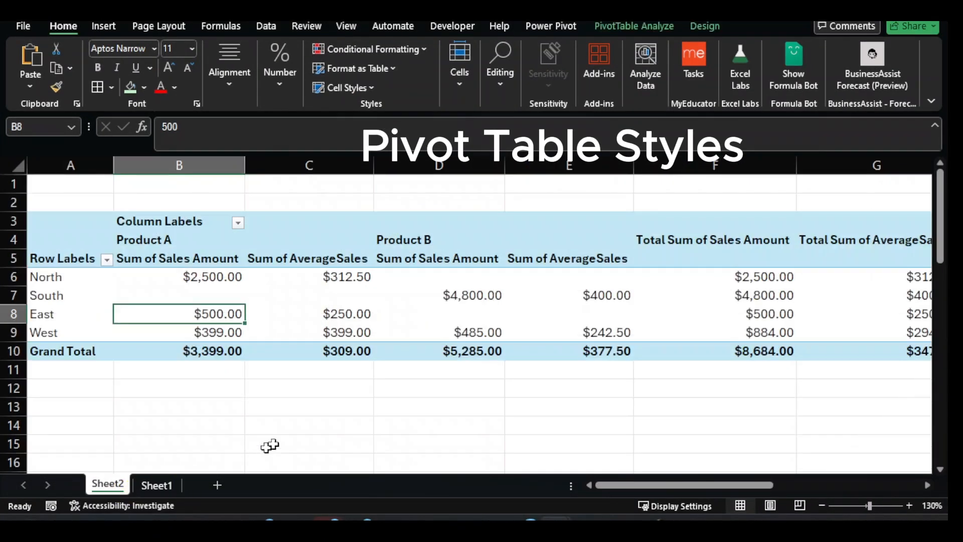
{"action": "left_click", "coordinate": [438, 333]}
{"action": "mouse_move", "coordinate": [742, 319]}
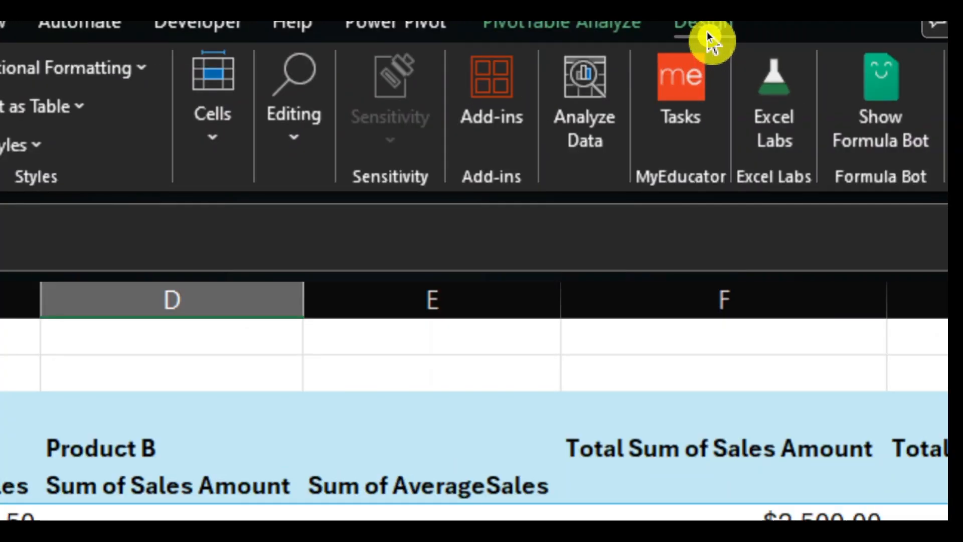
{"action": "left_click", "coordinate": [705, 29]}
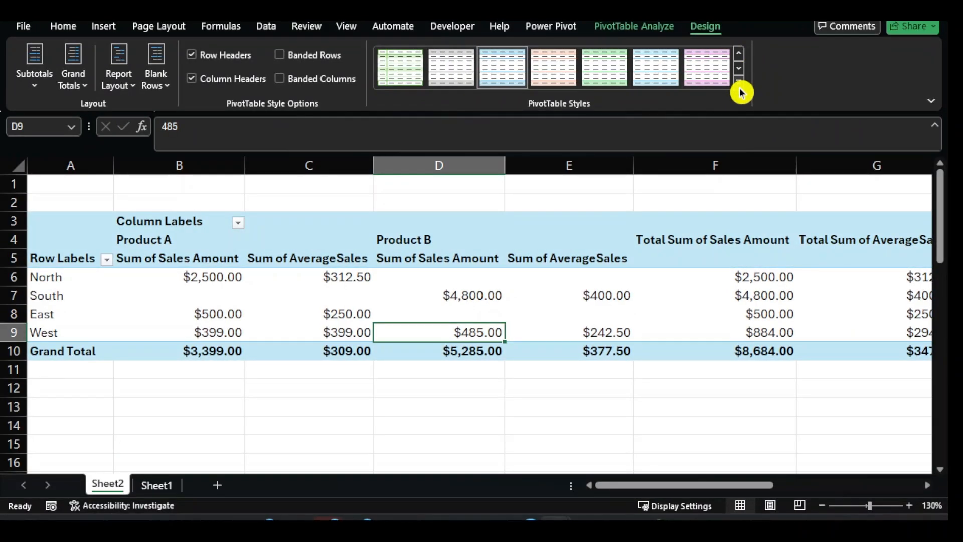
{"action": "left_click", "coordinate": [740, 85]}
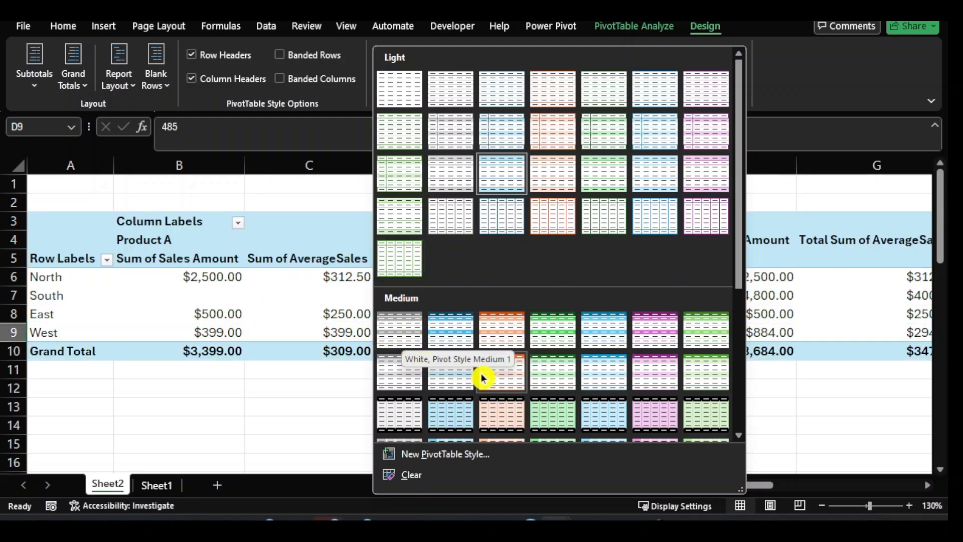
{"action": "left_click", "coordinate": [651, 423]}
{"action": "scroll", "coordinate": [521, 312], "scroll_direction": "down", "scroll_amount": 1}
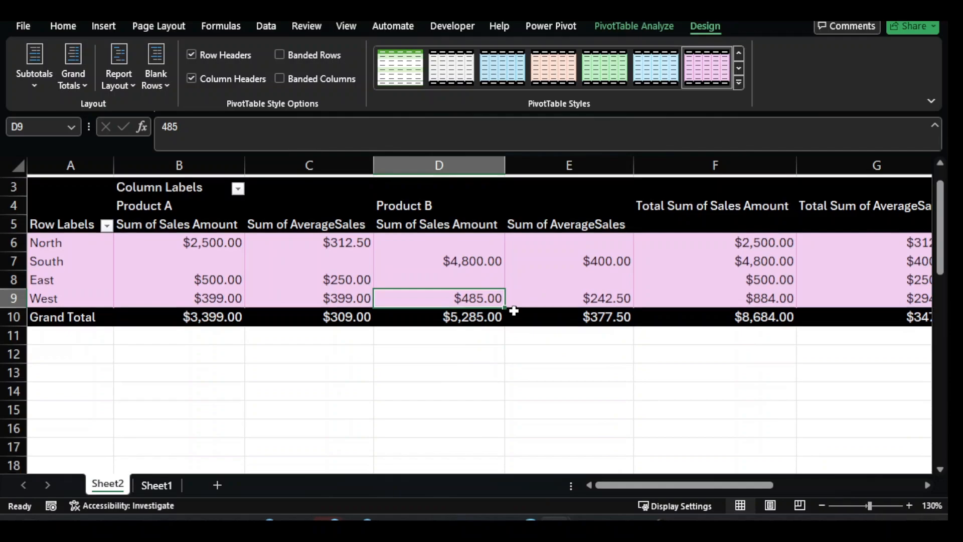
{"action": "scroll", "coordinate": [515, 311], "scroll_direction": "up", "scroll_amount": 1}
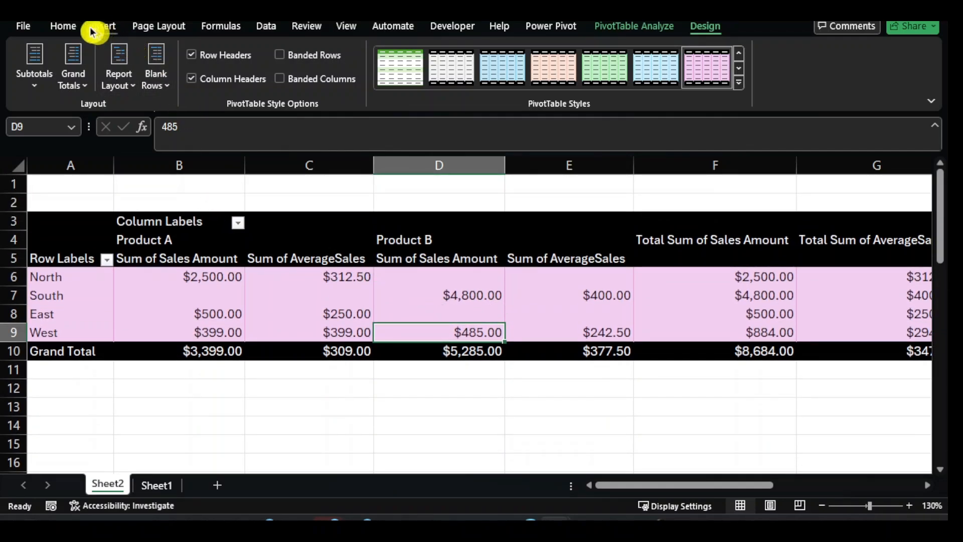
{"action": "left_click", "coordinate": [68, 24]}
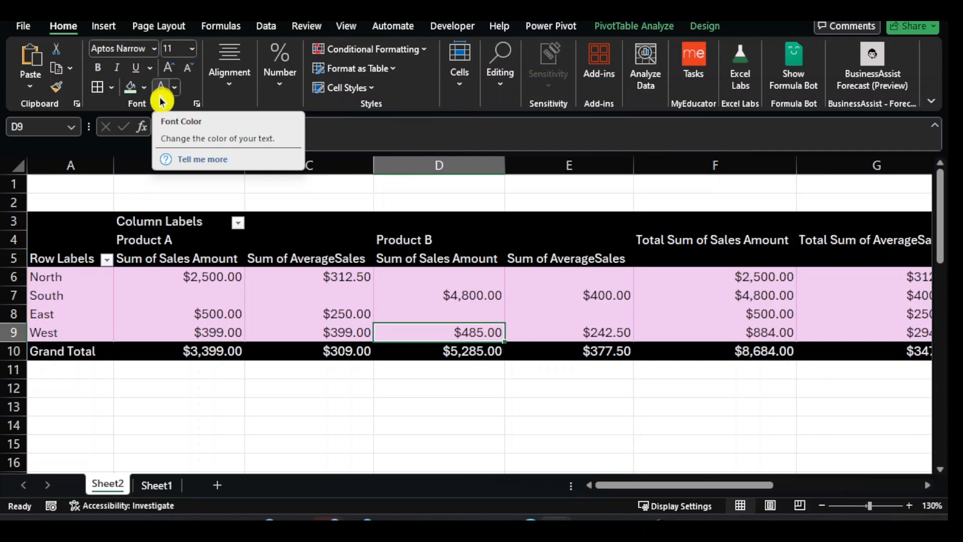
{"action": "left_click", "coordinate": [104, 25]}
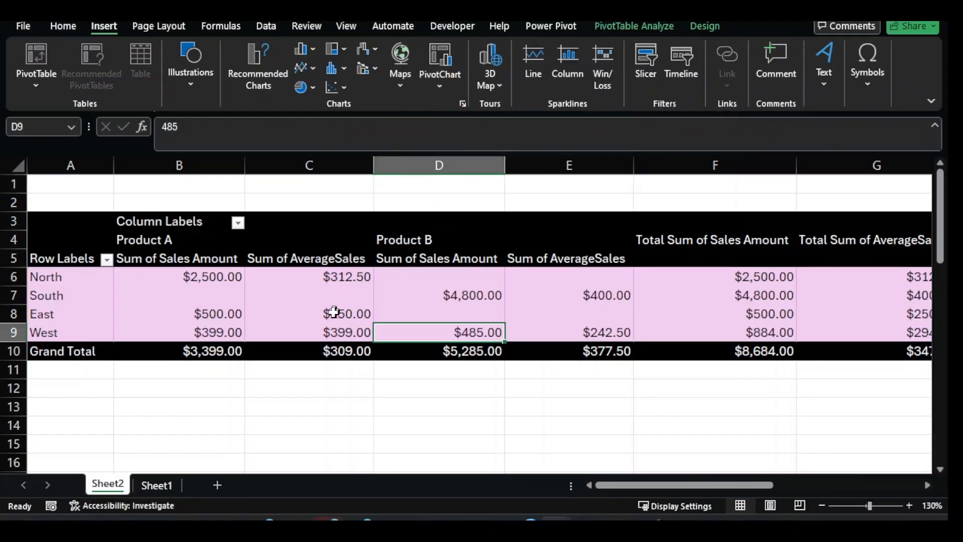
Insert a clustered column PivotChart based on the pivot table on Sheet2
{"action": "left_click", "coordinate": [329, 321]}
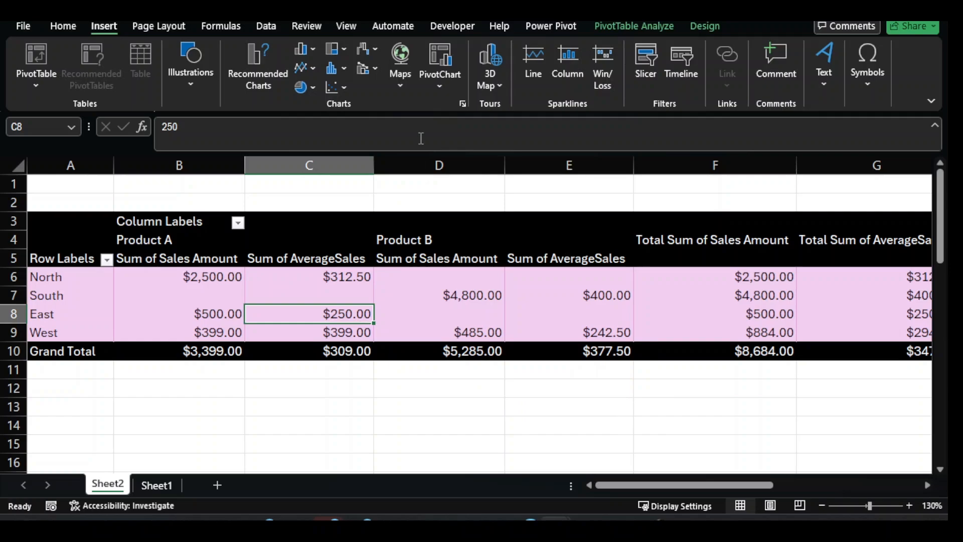
{"action": "left_click", "coordinate": [620, 27]}
{"action": "mouse_move", "coordinate": [354, 300]}
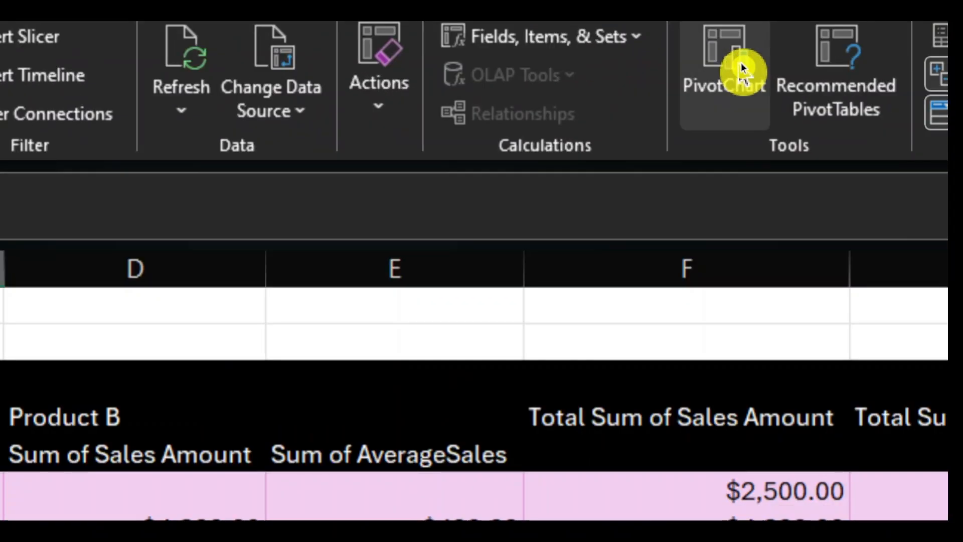
{"action": "left_click", "coordinate": [743, 69]}
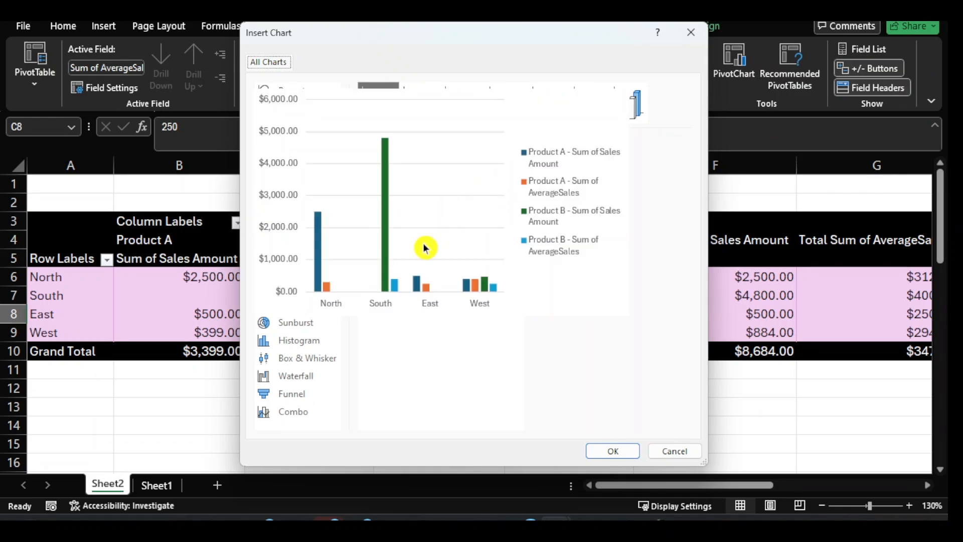
{"action": "left_click", "coordinate": [611, 456]}
Filter the pivot table and its chart to the East region with the slicer, and switch the filter to South
{"action": "left_click_drag", "start_coordinate": [724, 486], "coordinate": [771, 491]}
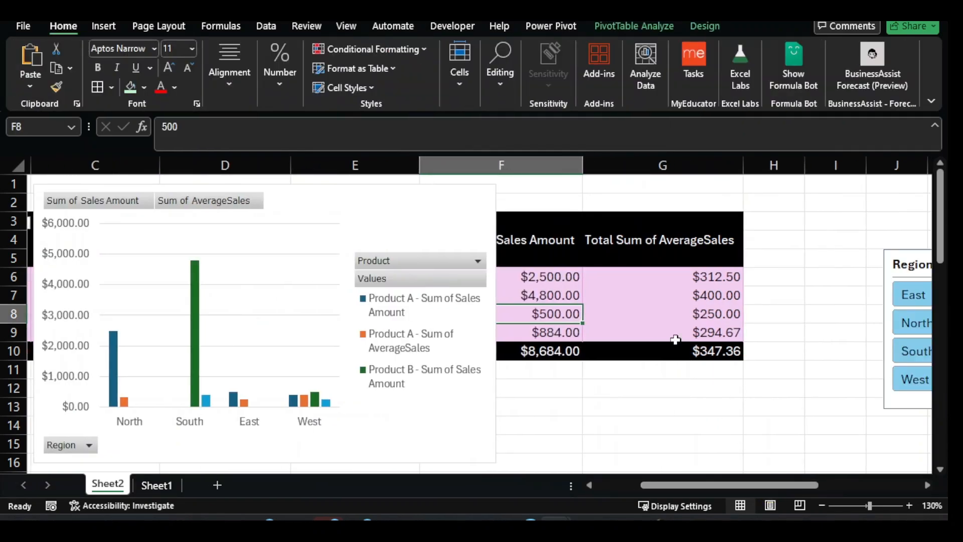
{"action": "left_click", "coordinate": [665, 308]}
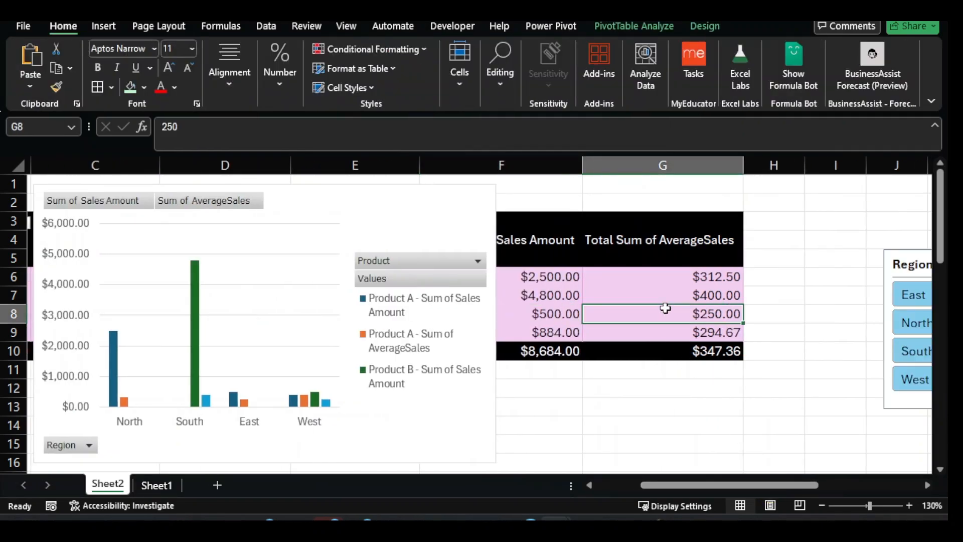
{"action": "left_click", "coordinate": [898, 300]}
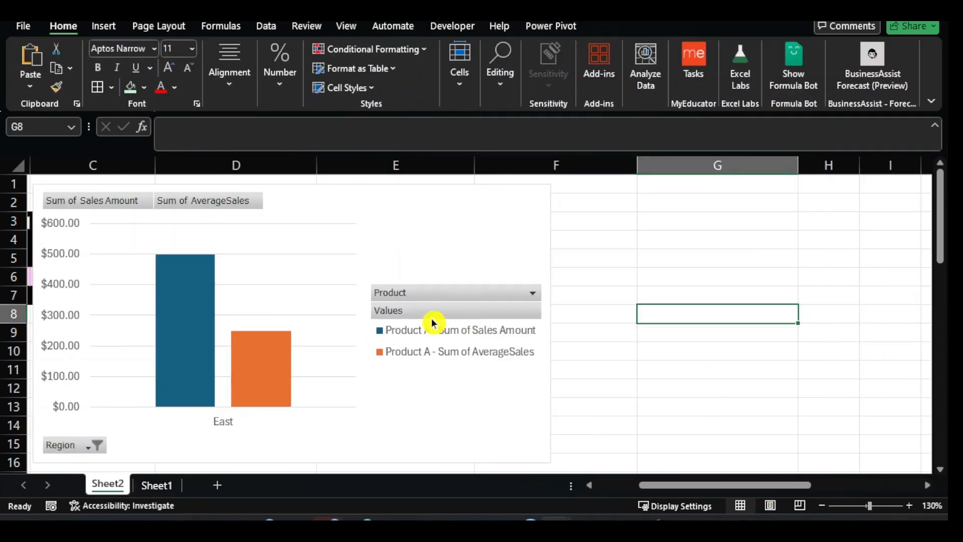
{"action": "left_click", "coordinate": [651, 392]}
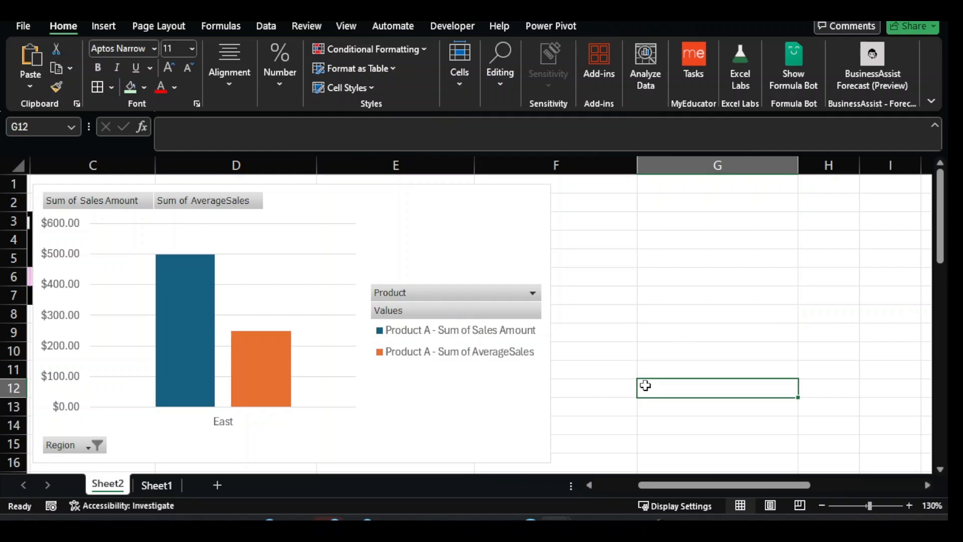
{"action": "scroll", "coordinate": [646, 386], "scroll_direction": "down", "scroll_amount": 2, "text": "ctrl"}
{"action": "left_click", "coordinate": [918, 305]}
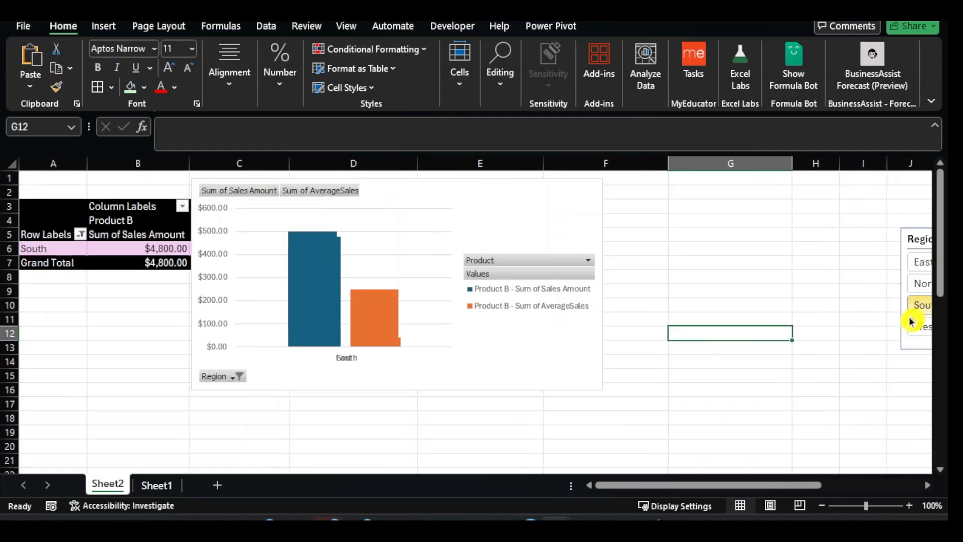
{"action": "mouse_move", "coordinate": [677, 490]}
{"action": "left_mouse_down"}
{"action": "mouse_move", "coordinate": [738, 491]}
{"action": "mouse_move", "coordinate": [685, 496]}
{"action": "left_mouse_up"}
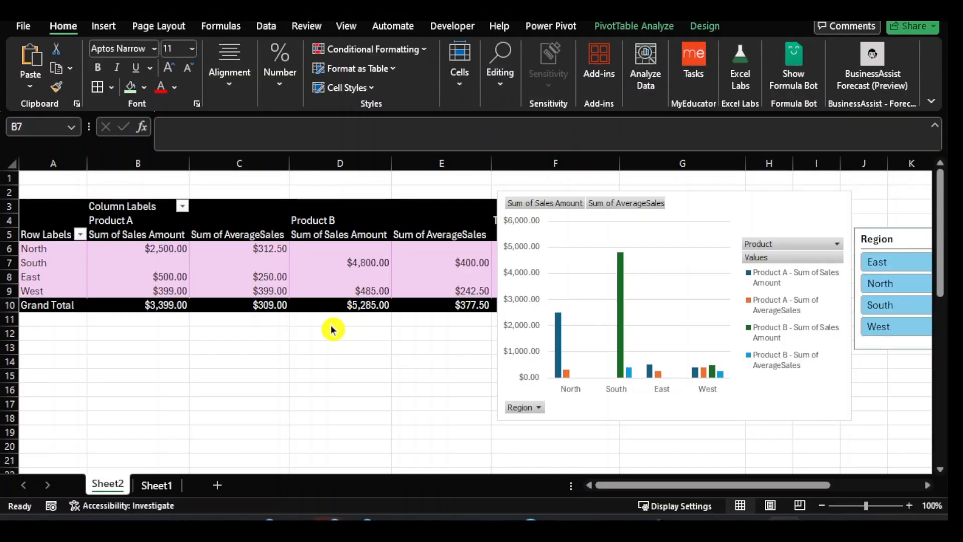
Filter the pivot table and chart by the West, South and East regions in turn, and clear the Region slicer filter
{"action": "left_click", "coordinate": [632, 488]}
{"action": "left_click_drag", "start_coordinate": [664, 491], "coordinate": [634, 498]}
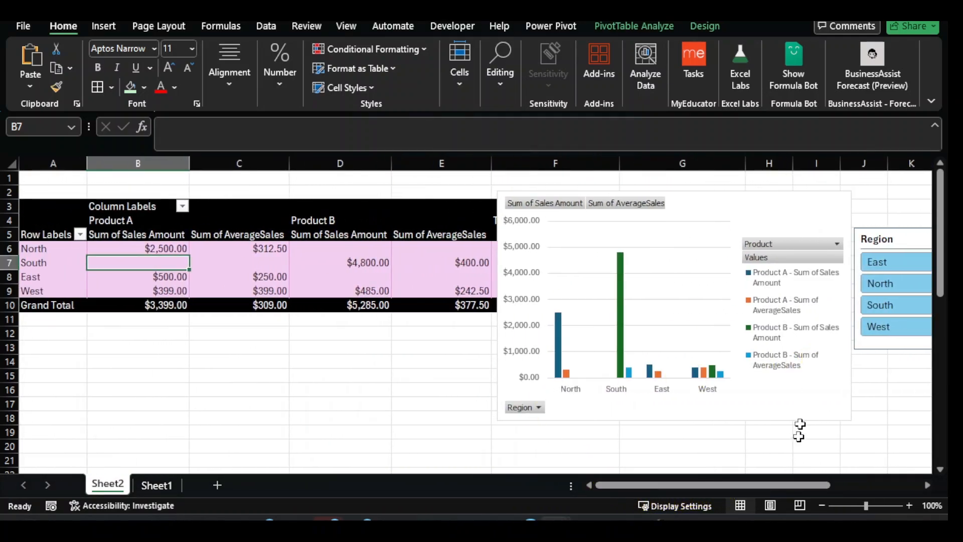
{"action": "left_click_drag", "start_coordinate": [761, 486], "coordinate": [803, 493]}
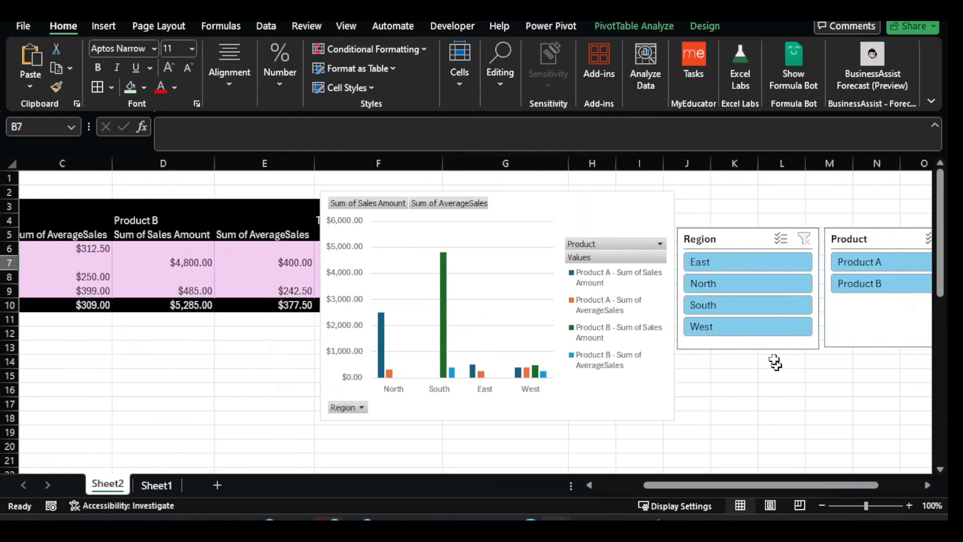
{"action": "left_click", "coordinate": [760, 328]}
{"action": "left_click", "coordinate": [743, 303]}
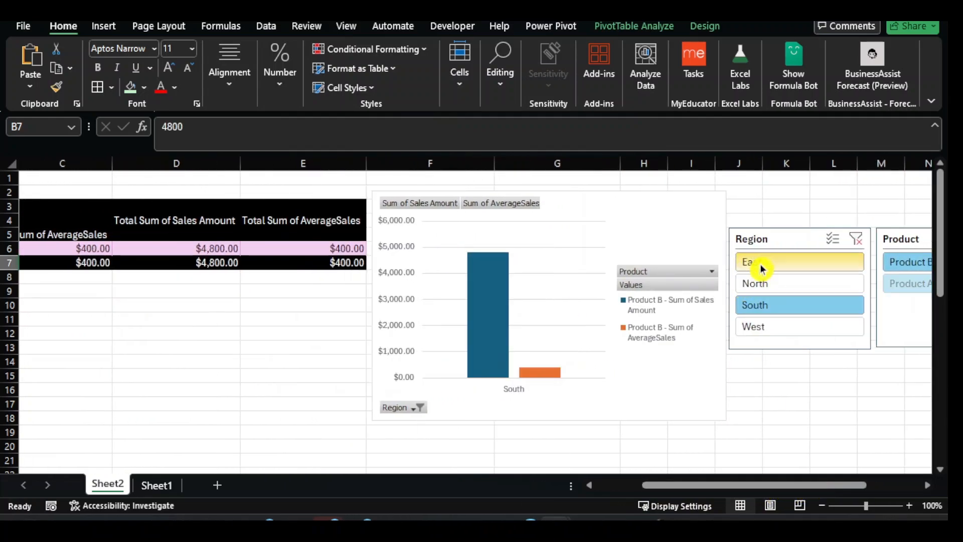
{"action": "left_click", "coordinate": [748, 261]}
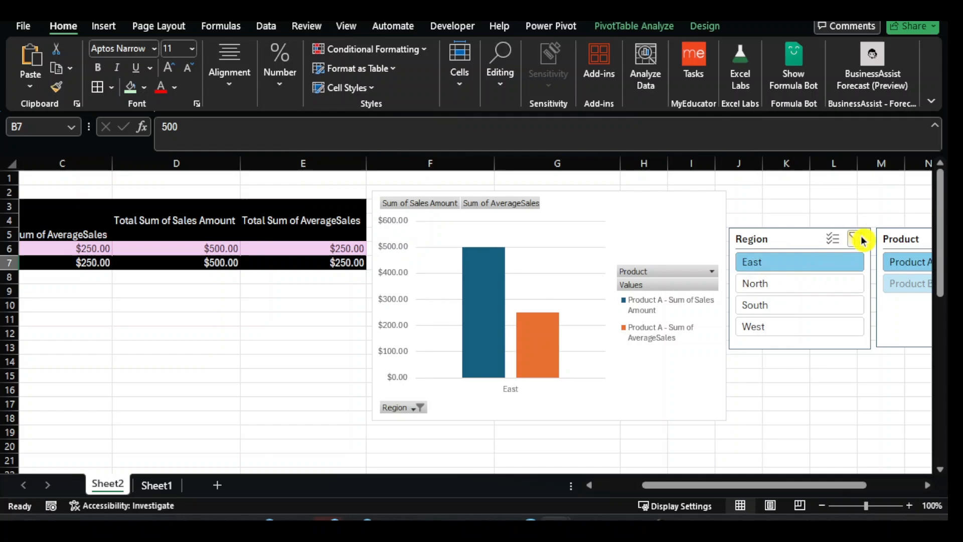
{"action": "left_click", "coordinate": [858, 239]}
{"action": "left_click_drag", "start_coordinate": [760, 485], "coordinate": [697, 503]}
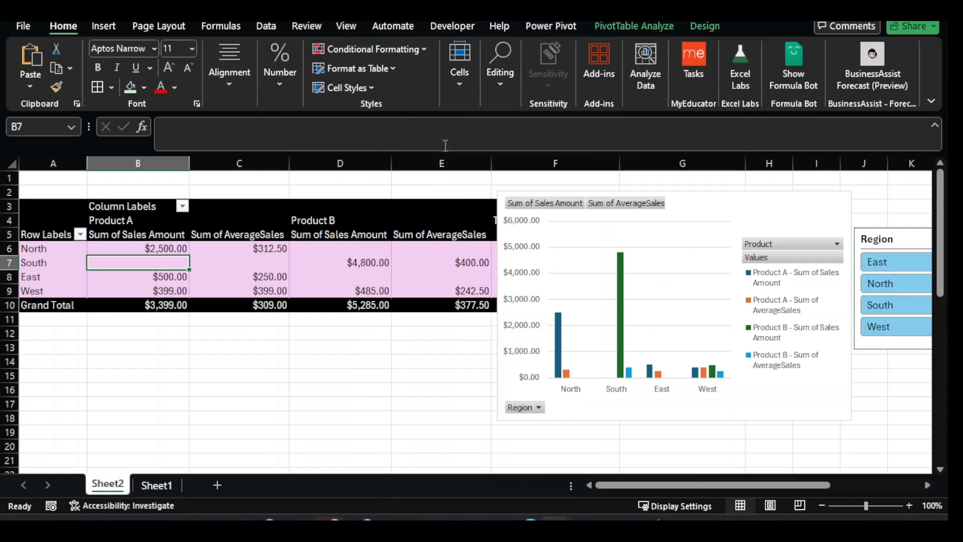
{"action": "left_click", "coordinate": [237, 260]}
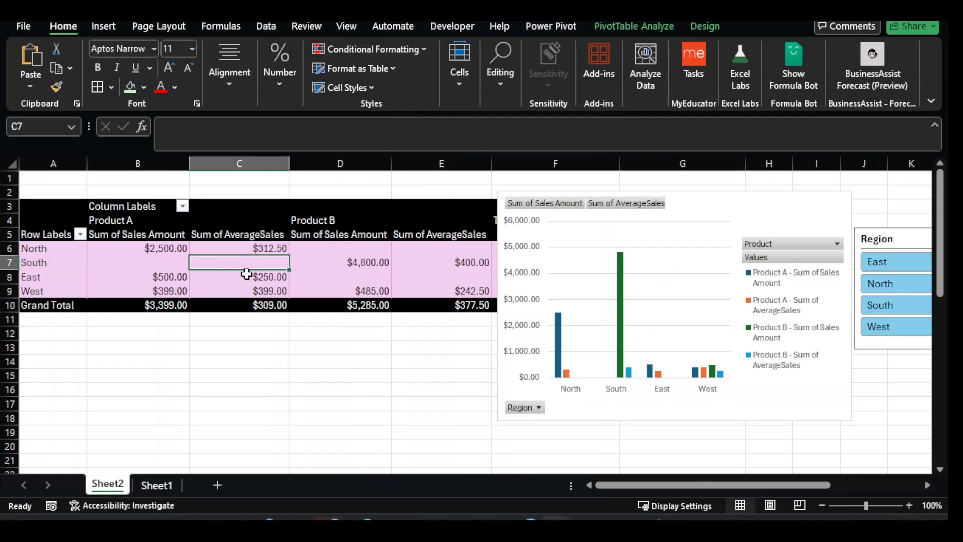
{"action": "left_click", "coordinate": [361, 274]}
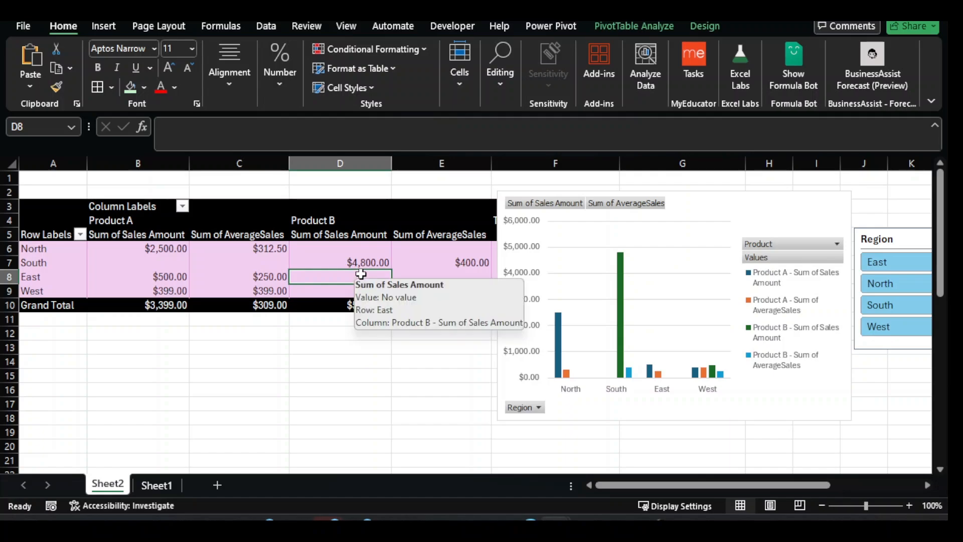